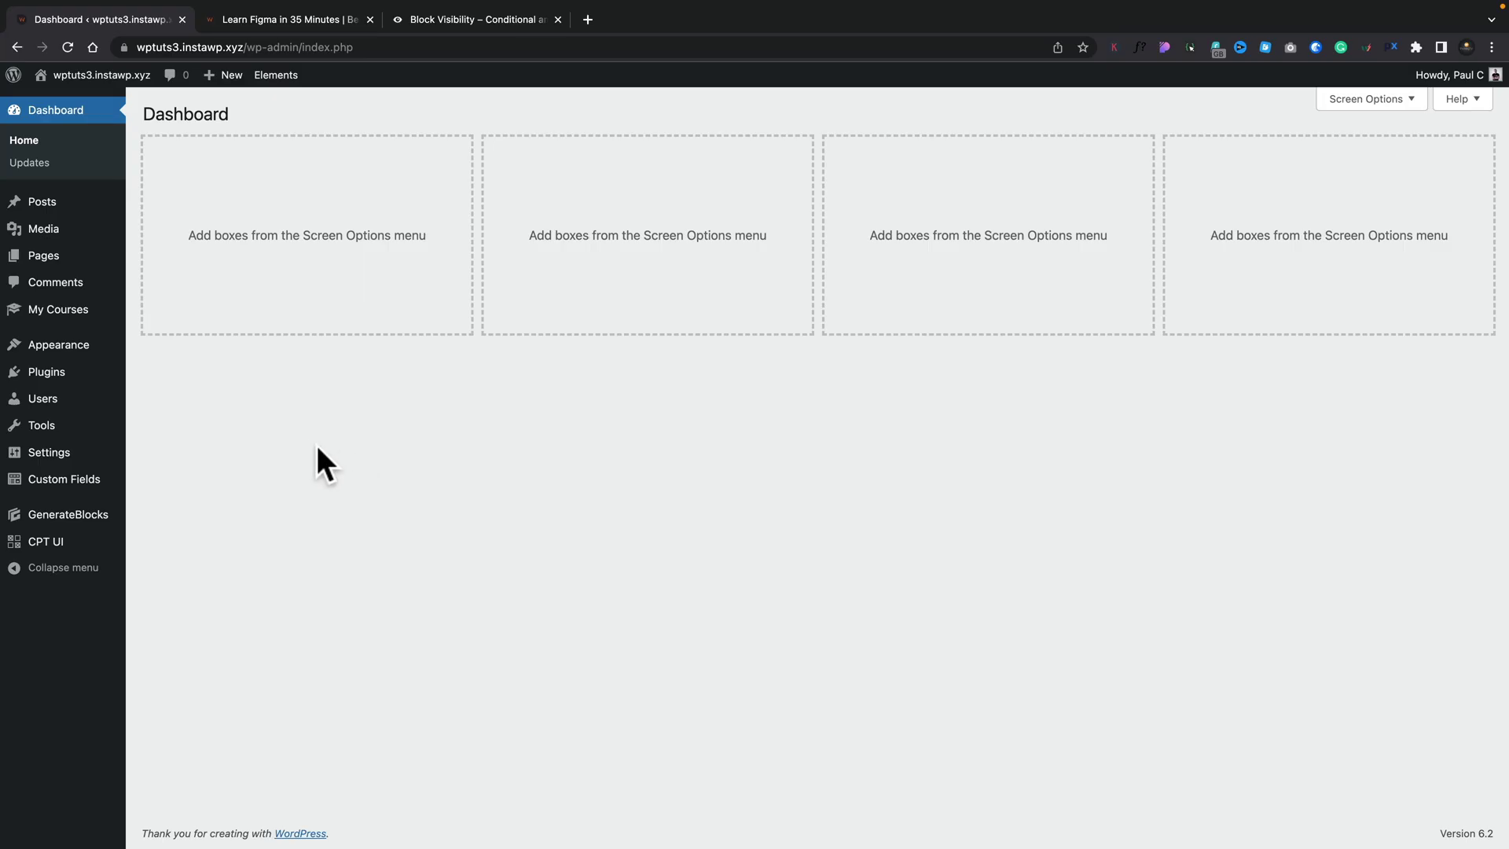
Go to Settings > Block Visibility and scroll through its General Settings page.
mouse_move(69, 455)
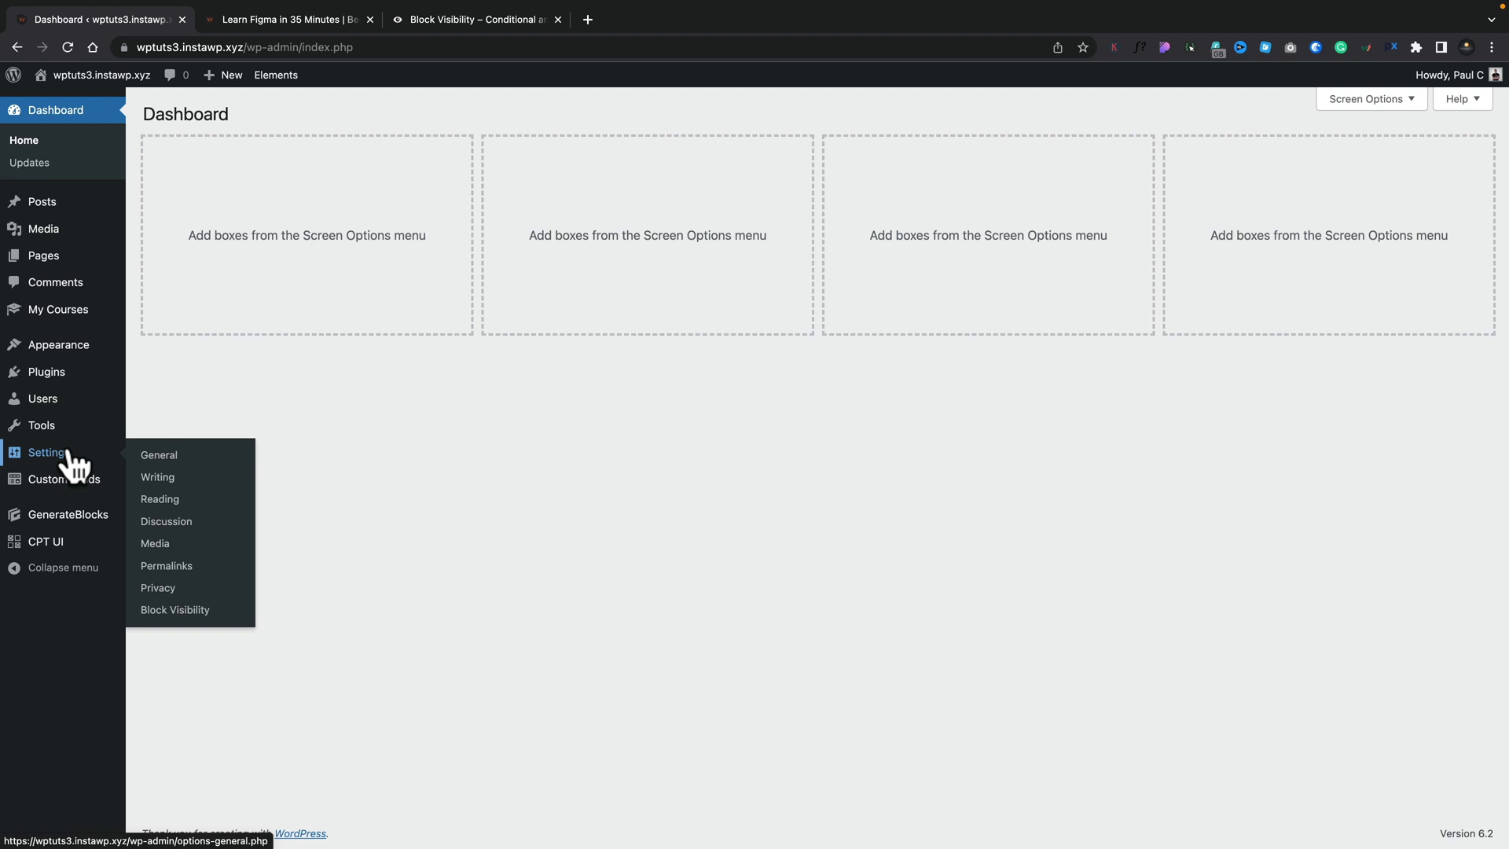
left_click(180, 616)
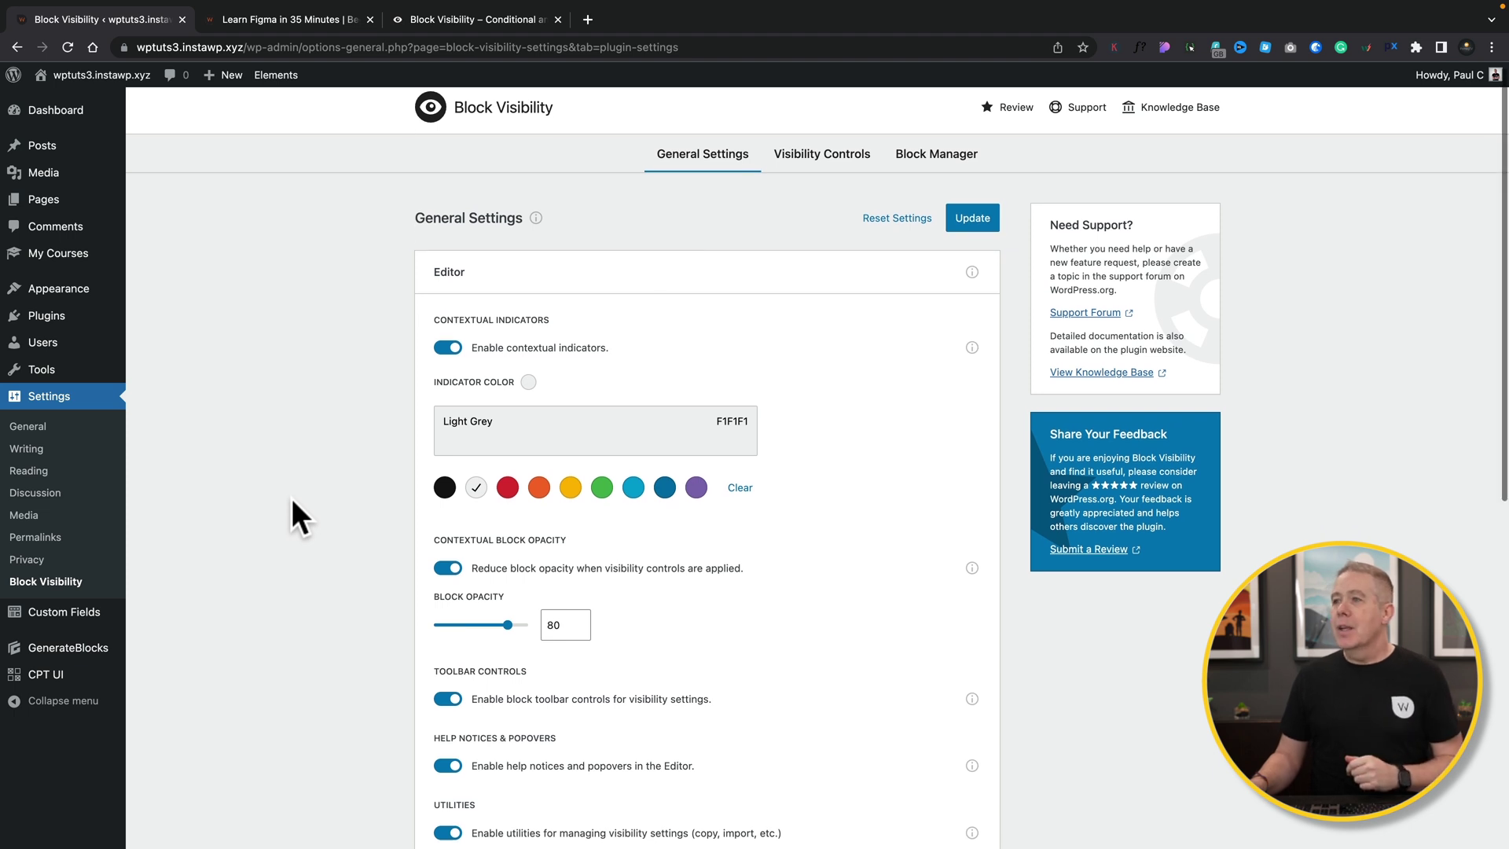
scroll(291, 499, "down", 2)
Pick the yellow (FFB900) swatch for the Contextual Indicators' Indicator Color.
scroll(292, 502, "down", 2)
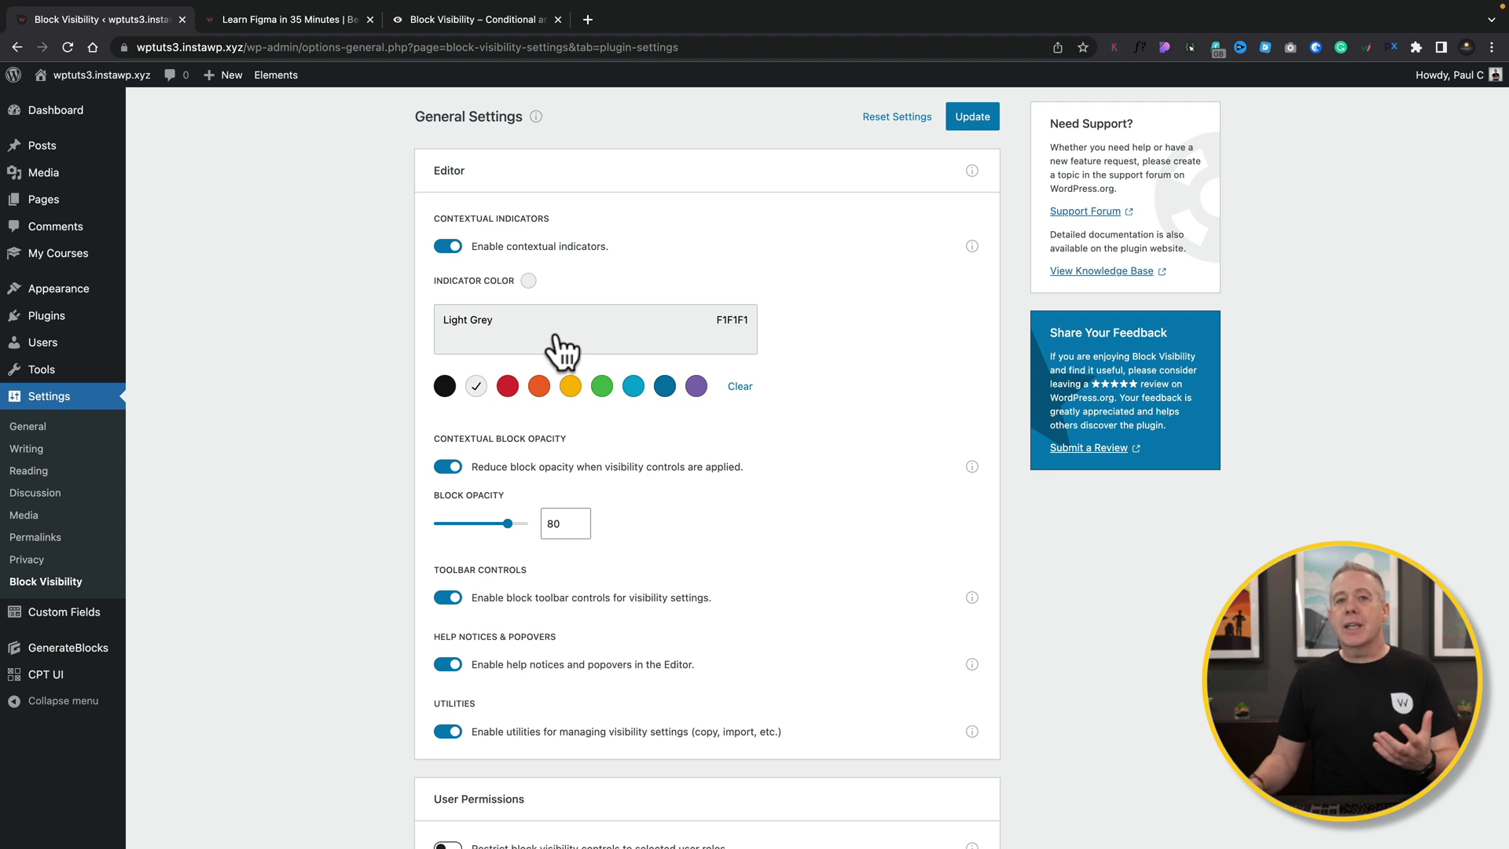
left_click(571, 386)
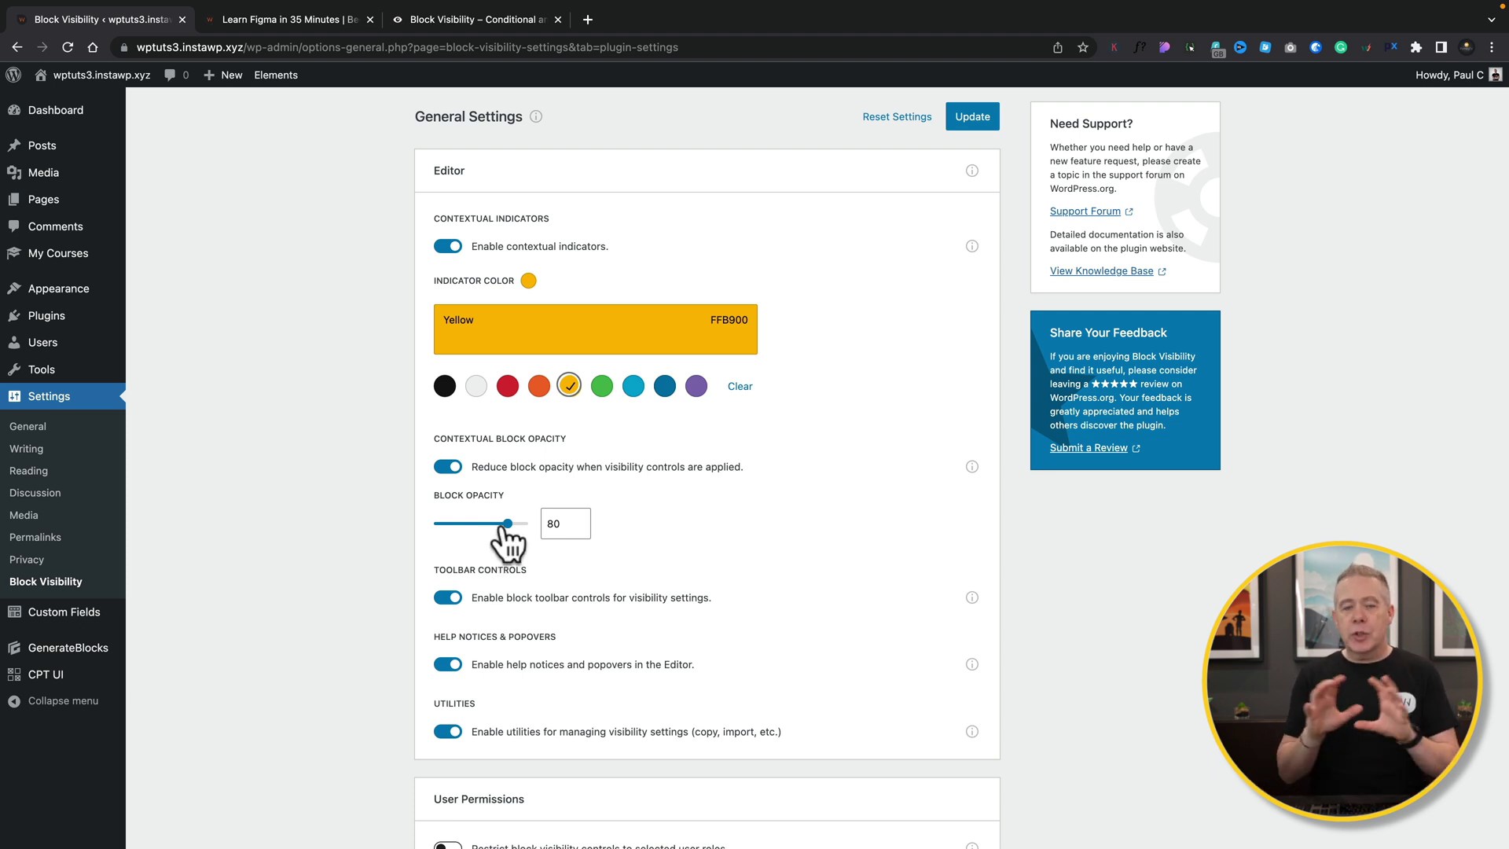
scroll(670, 558, "down", 4)
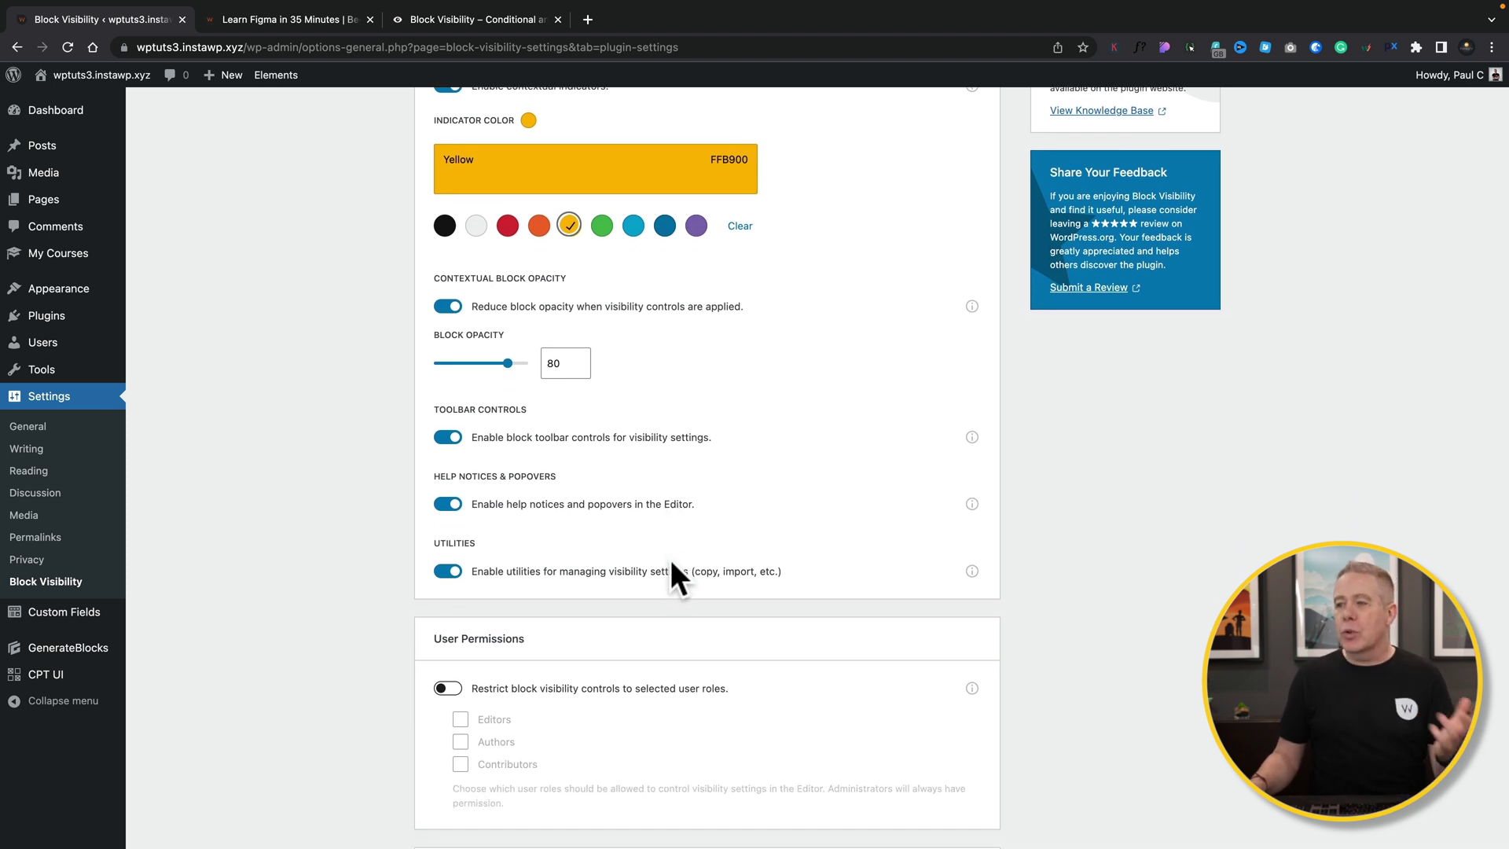
left_click(973, 439)
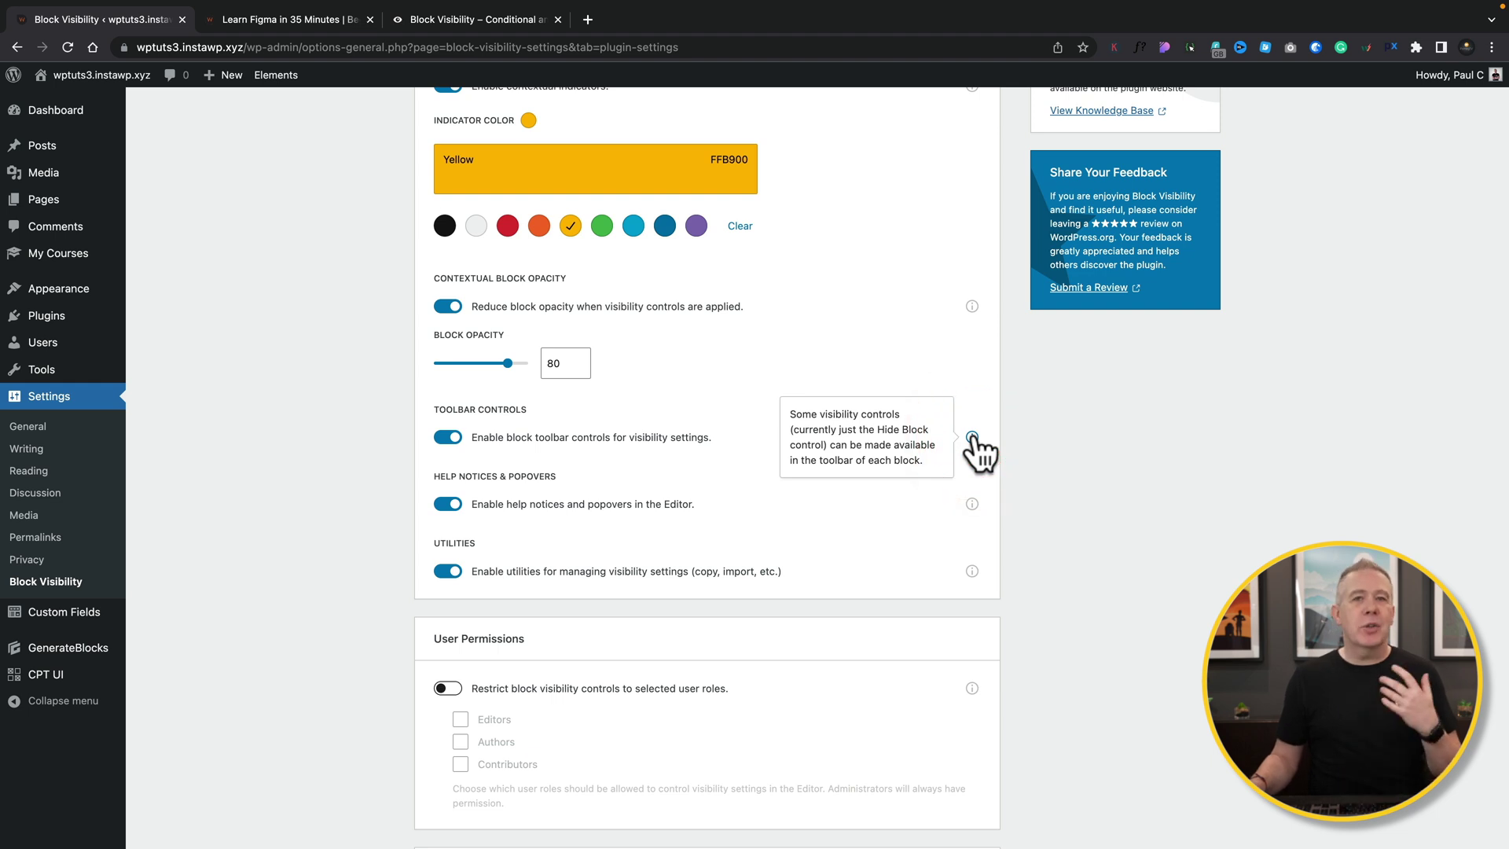
left_click(974, 306)
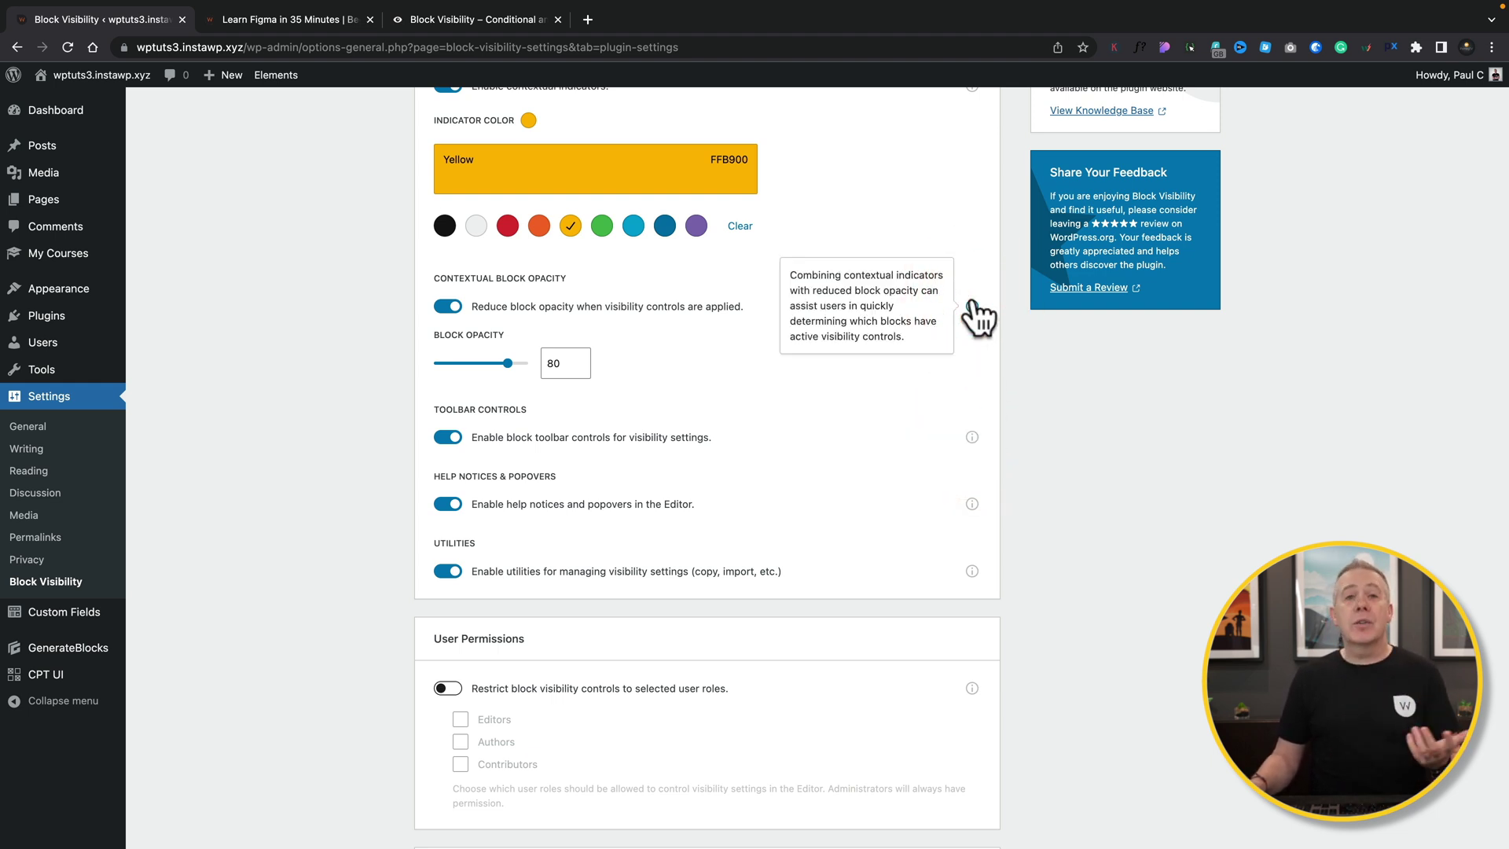
left_click(1106, 560)
scroll(1106, 561, "down", 2)
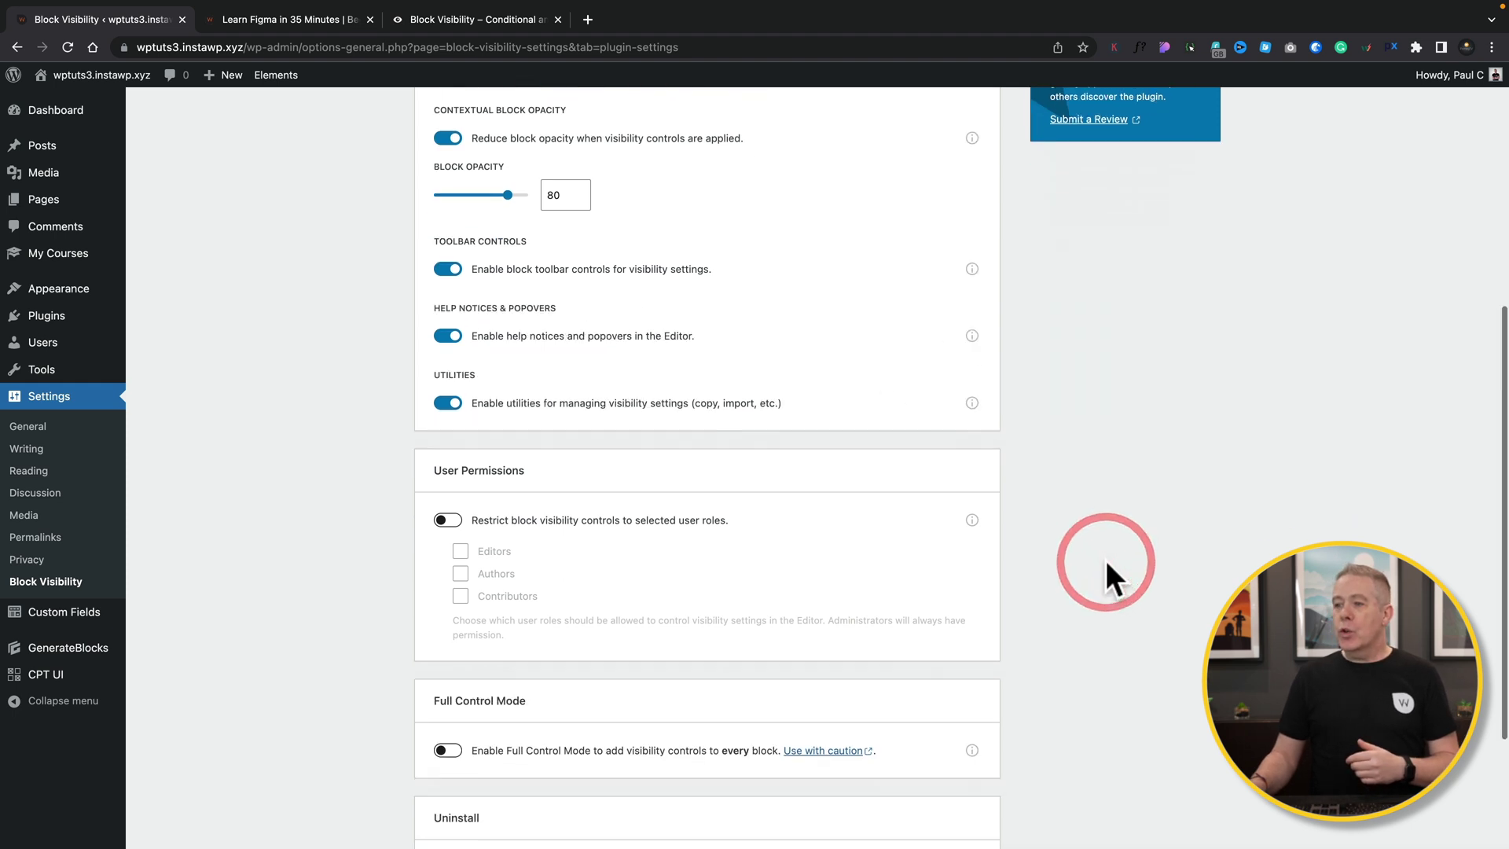
scroll(1106, 559, "down", 2)
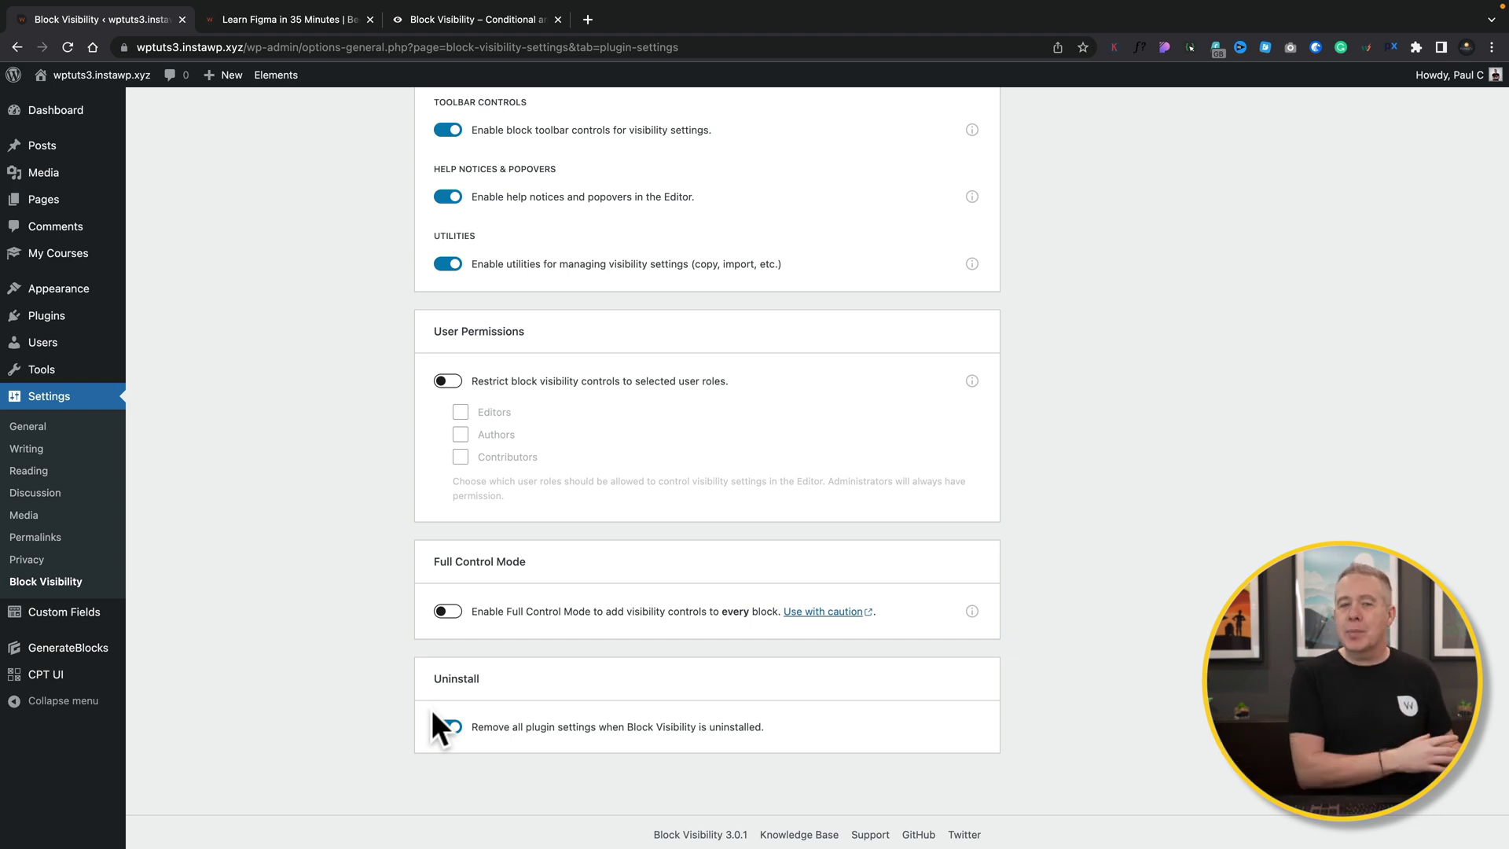
scroll(433, 711, "up", 8)
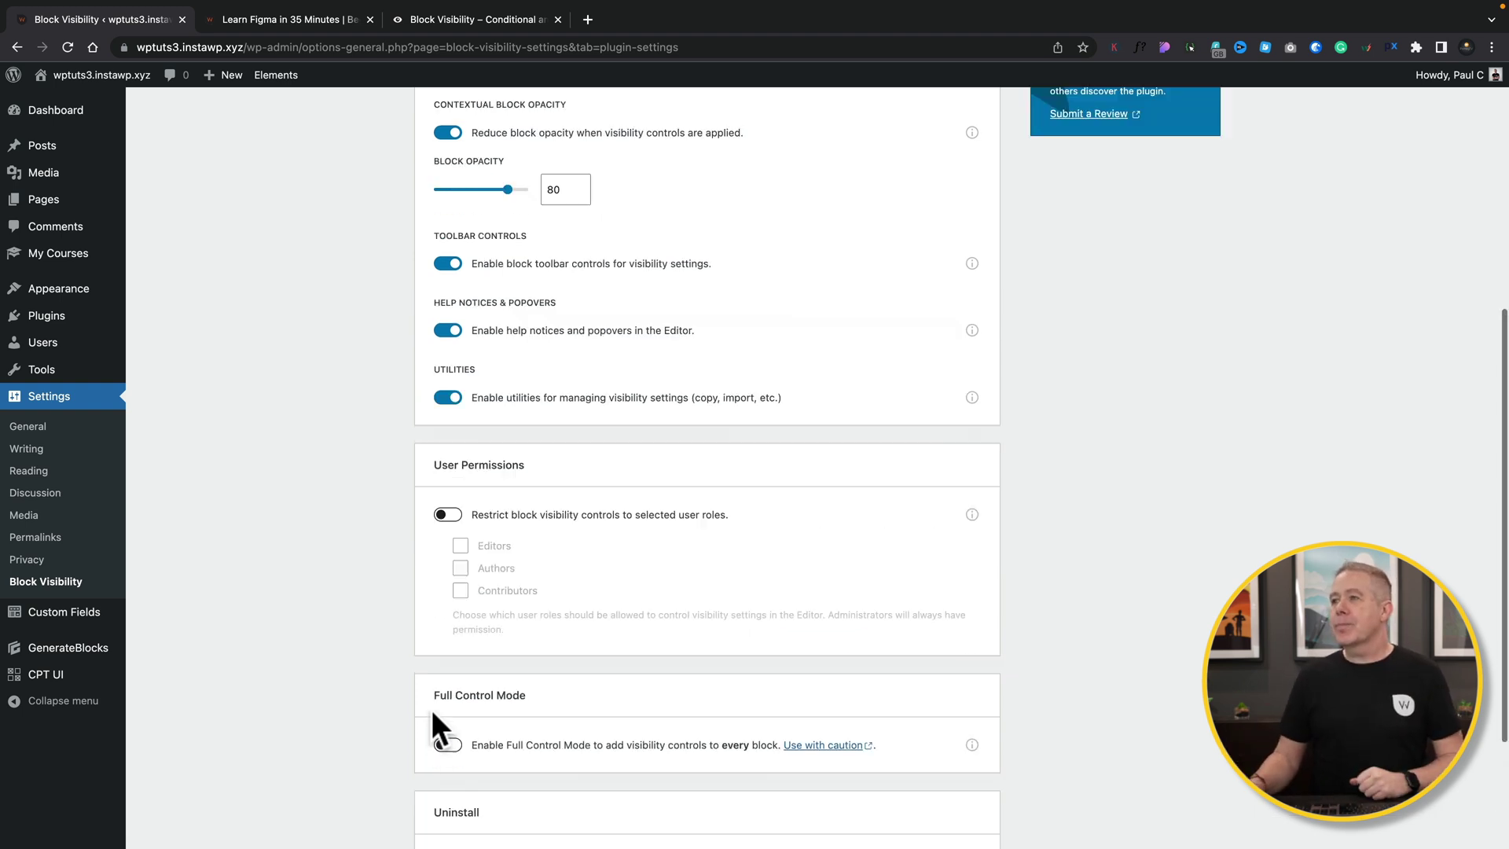
Add Advanced Custom Fields, Date & Time and Query String as Default Visibility Controls and click Update.
left_click(805, 174)
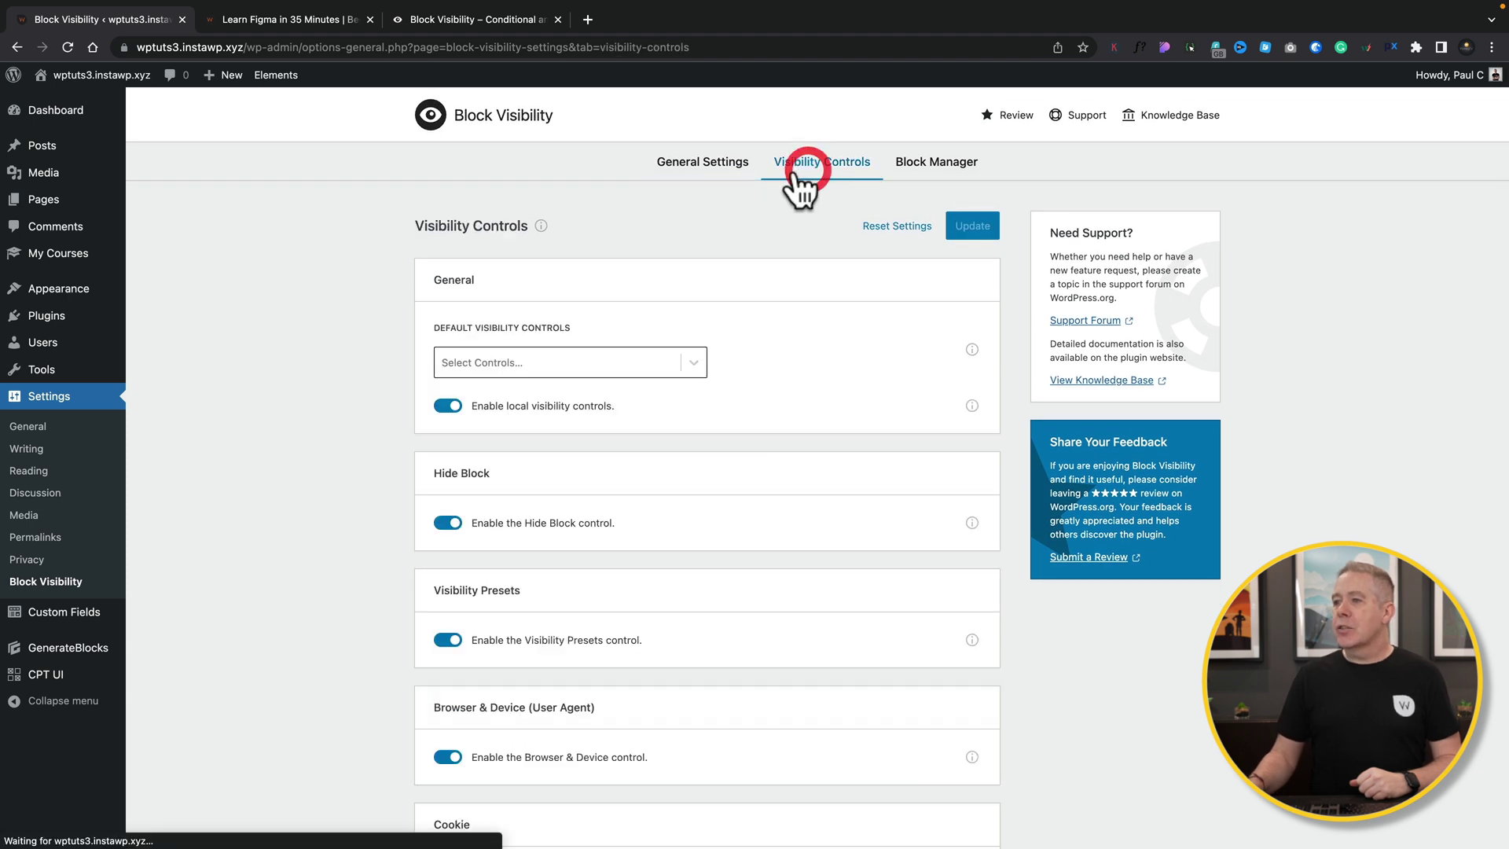
scroll(319, 508, "down", 1)
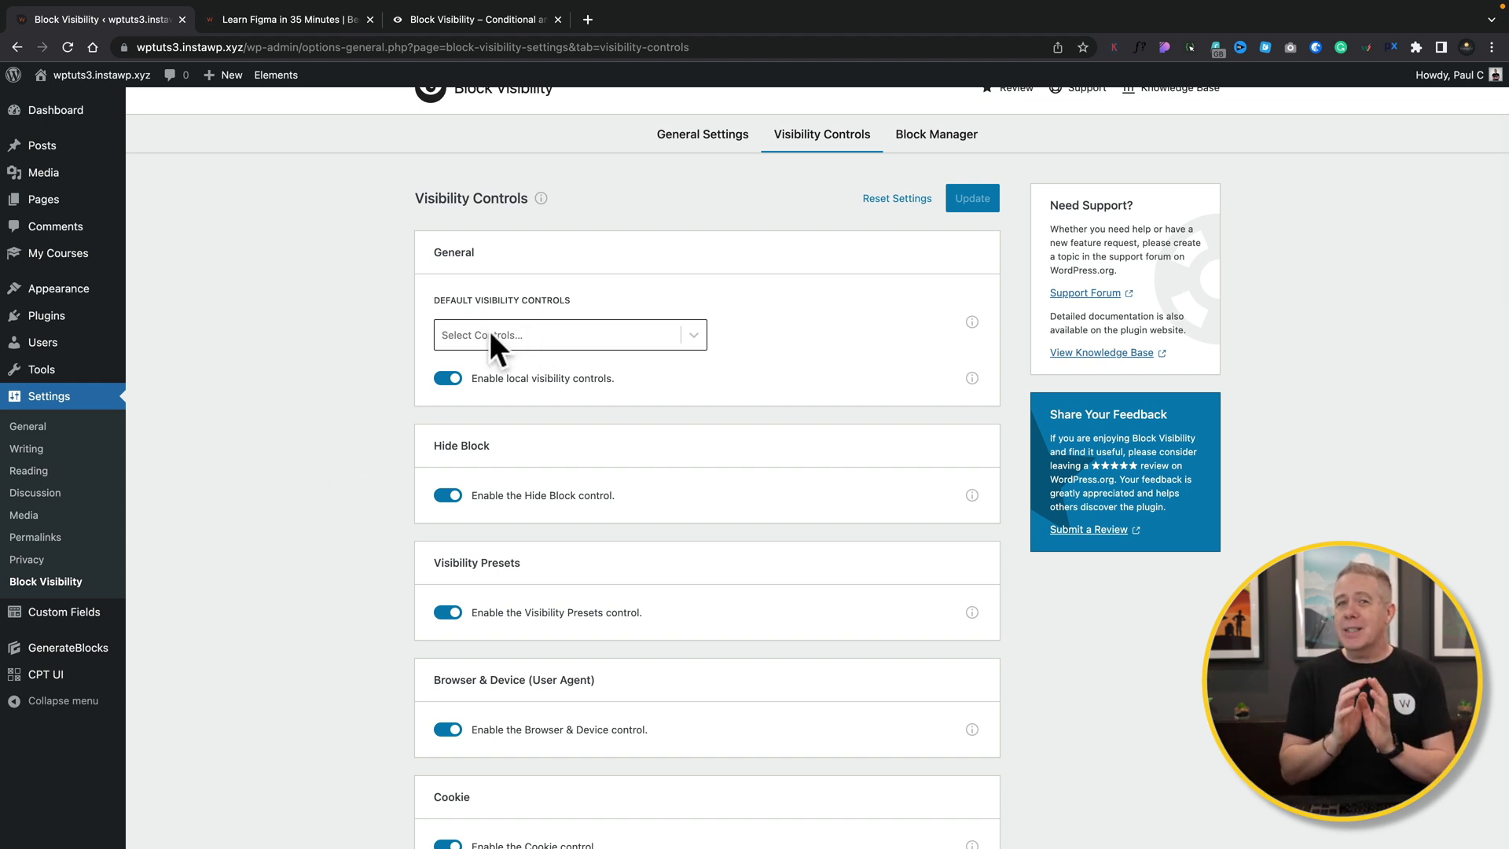
left_click(523, 334)
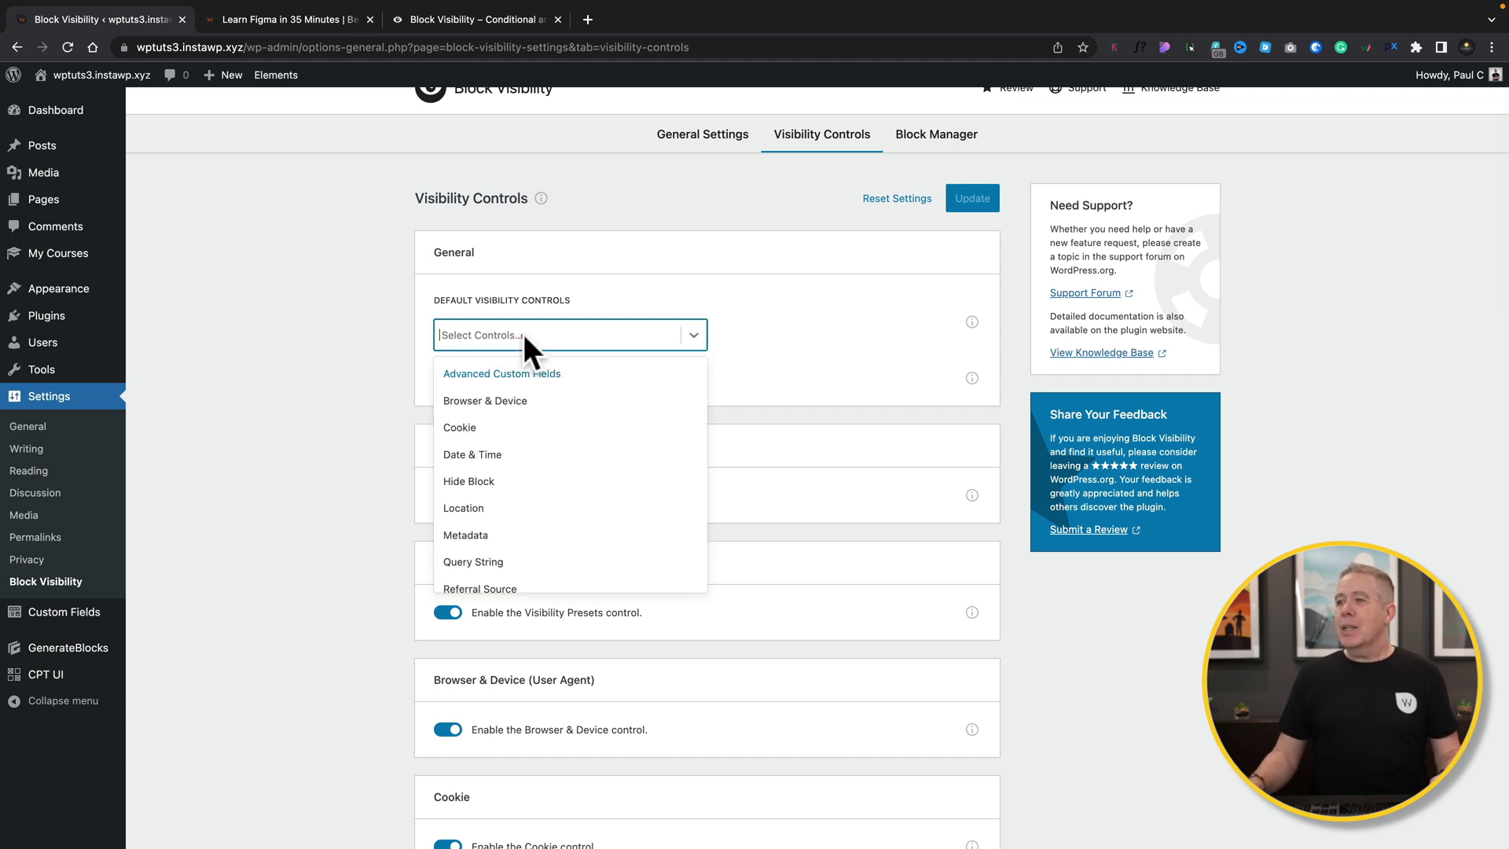
left_click(320, 336)
left_click(531, 330)
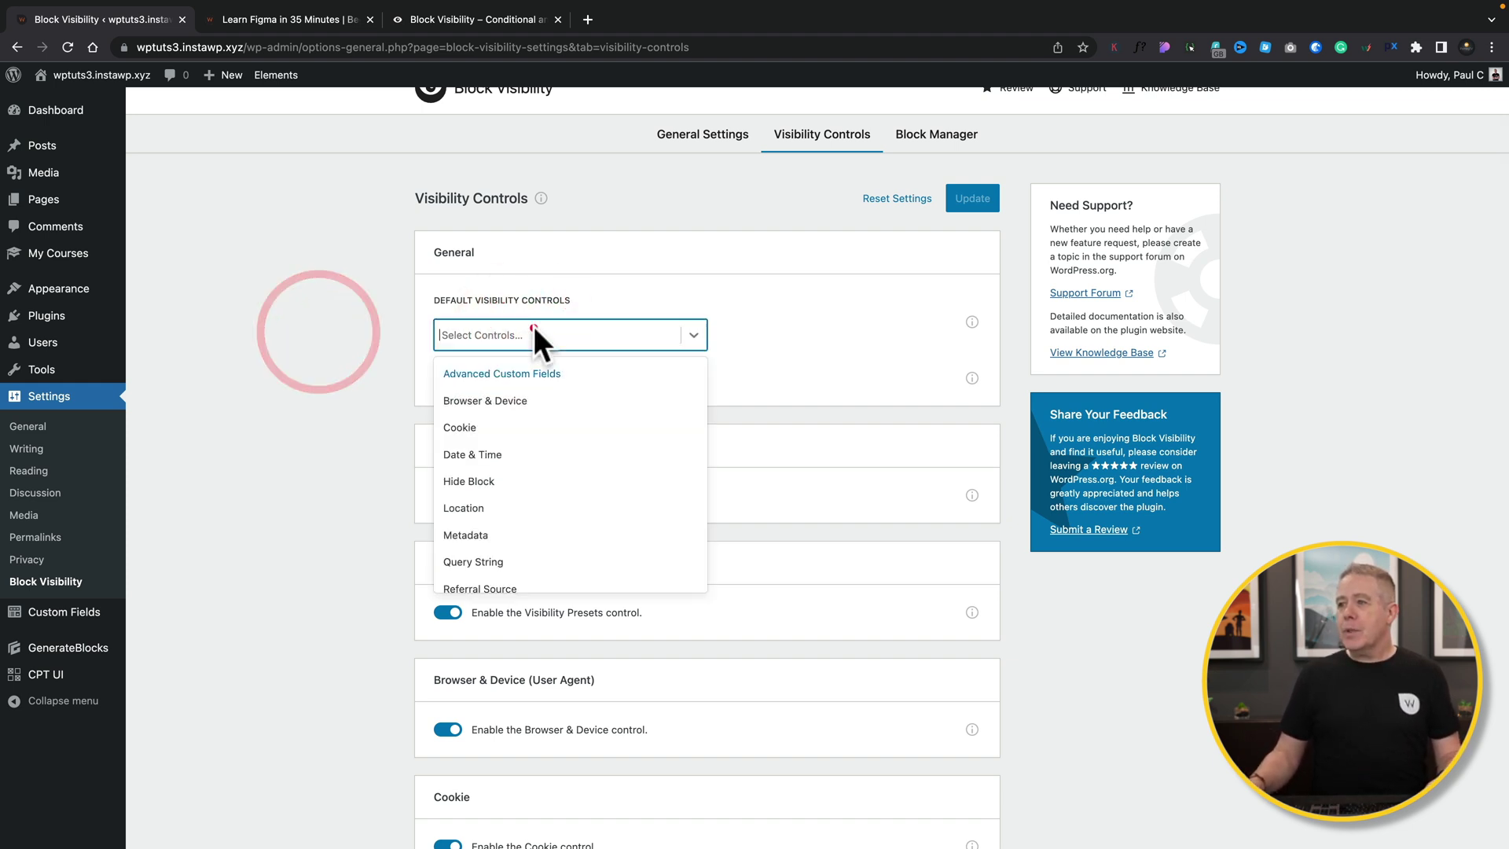
left_click(509, 374)
left_click(601, 333)
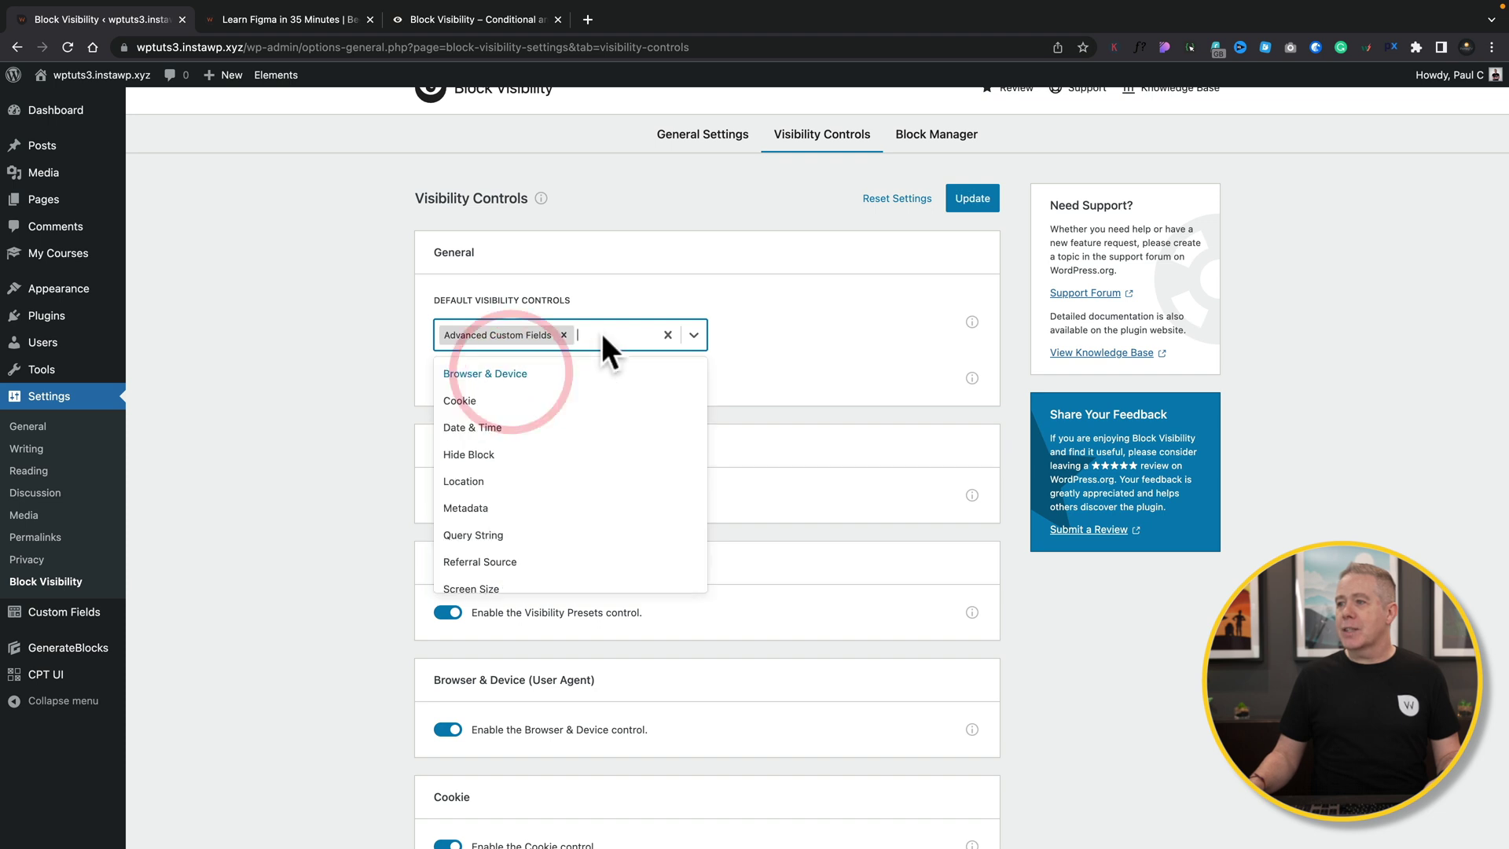
left_click(489, 427)
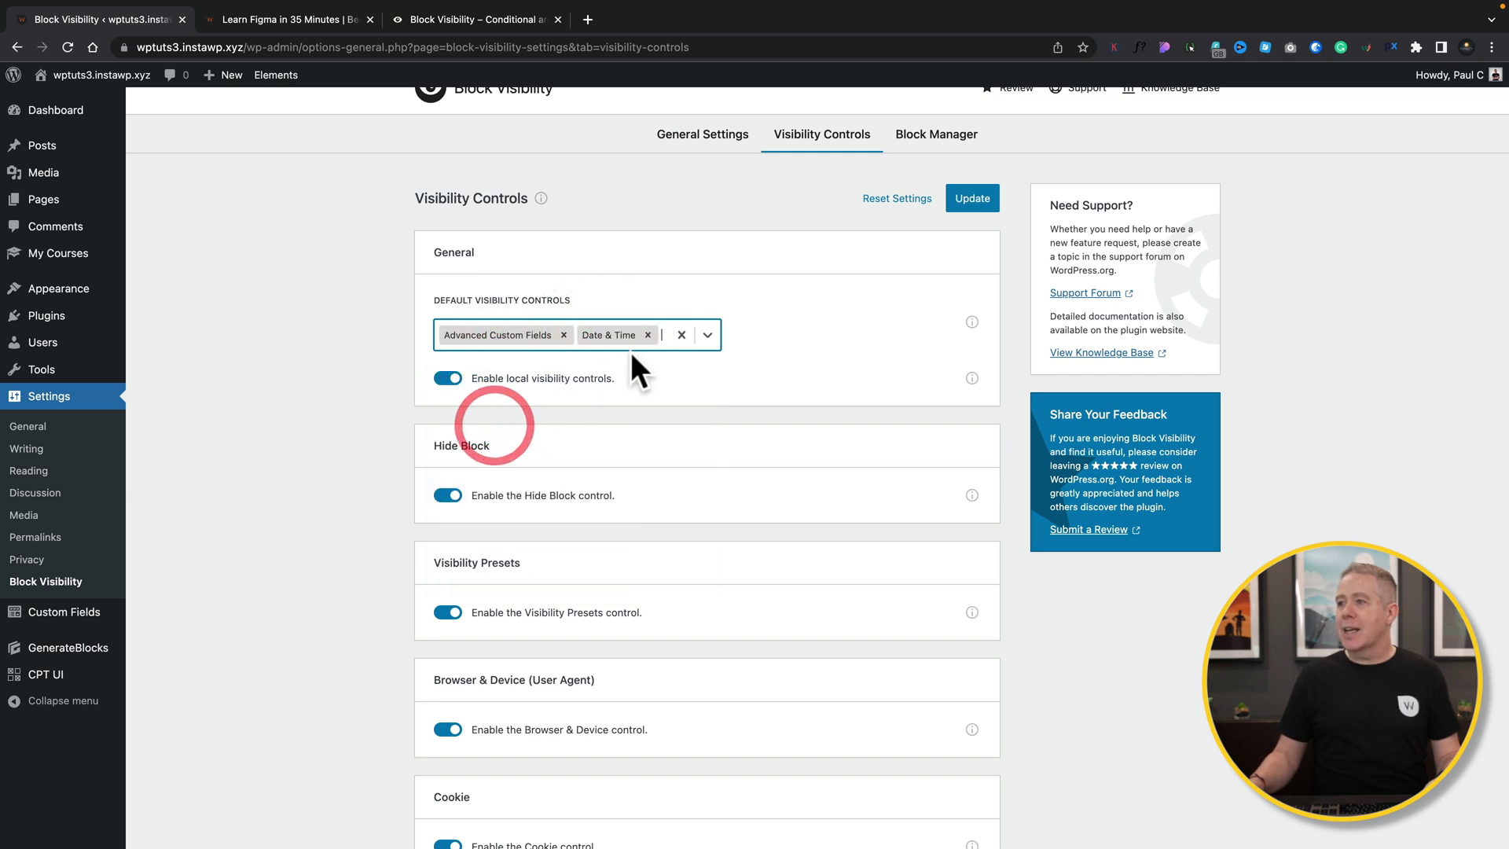
left_click(663, 335)
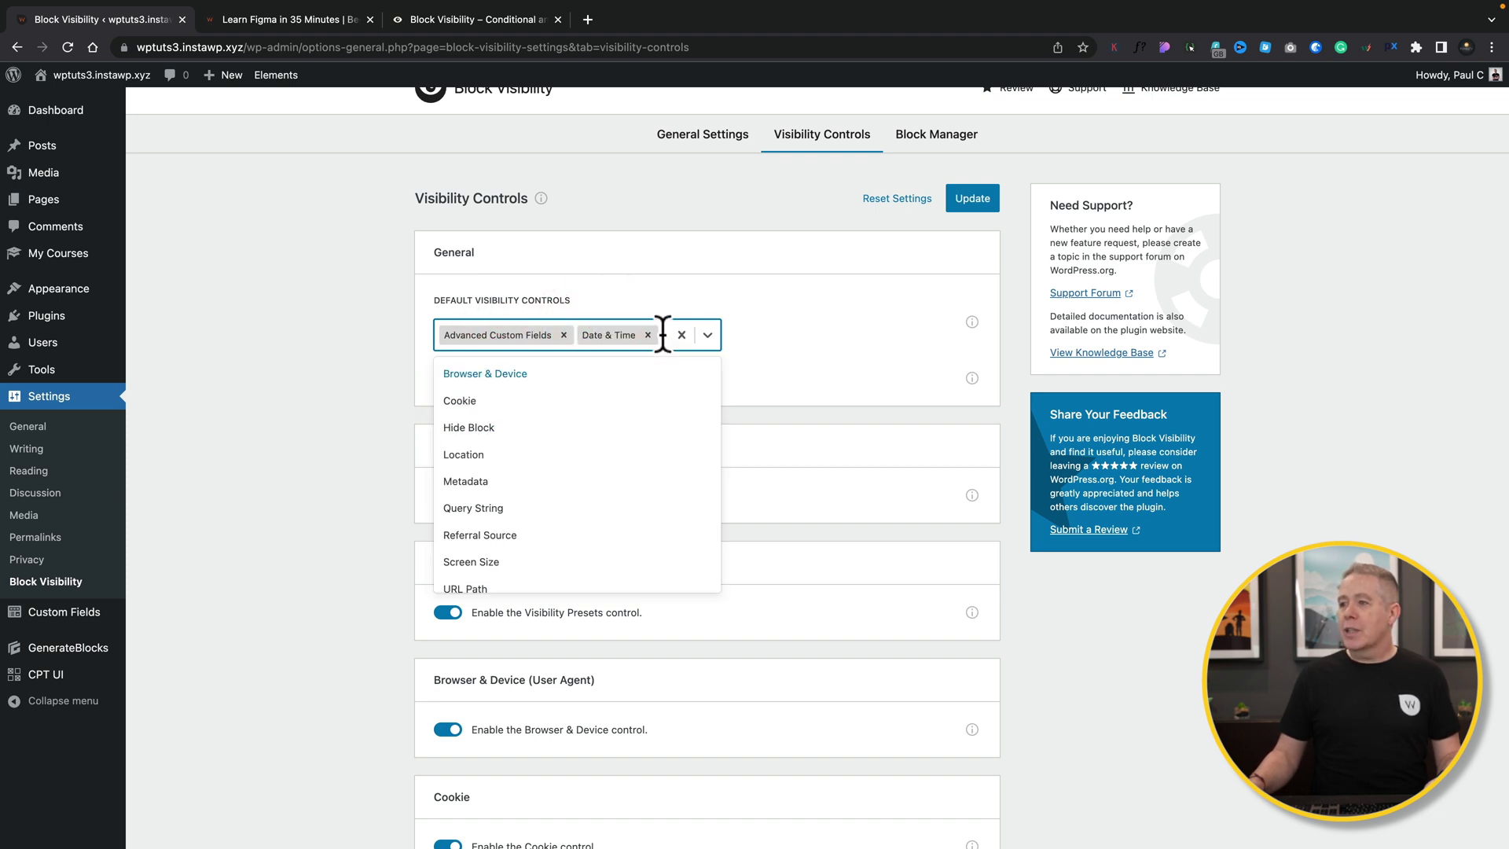
left_click(500, 509)
left_click(959, 198)
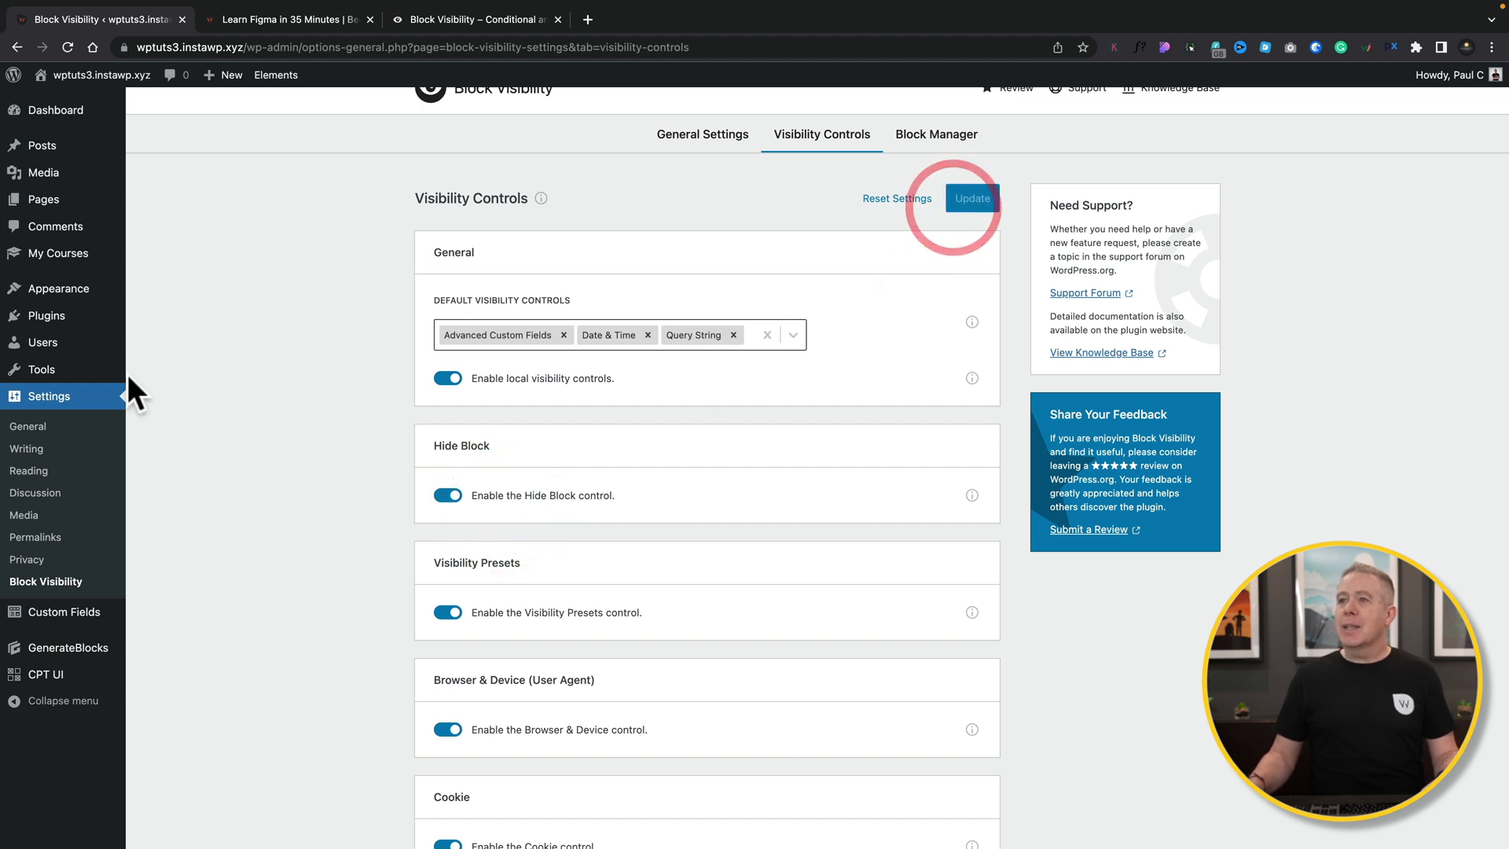
mouse_move(33, 211)
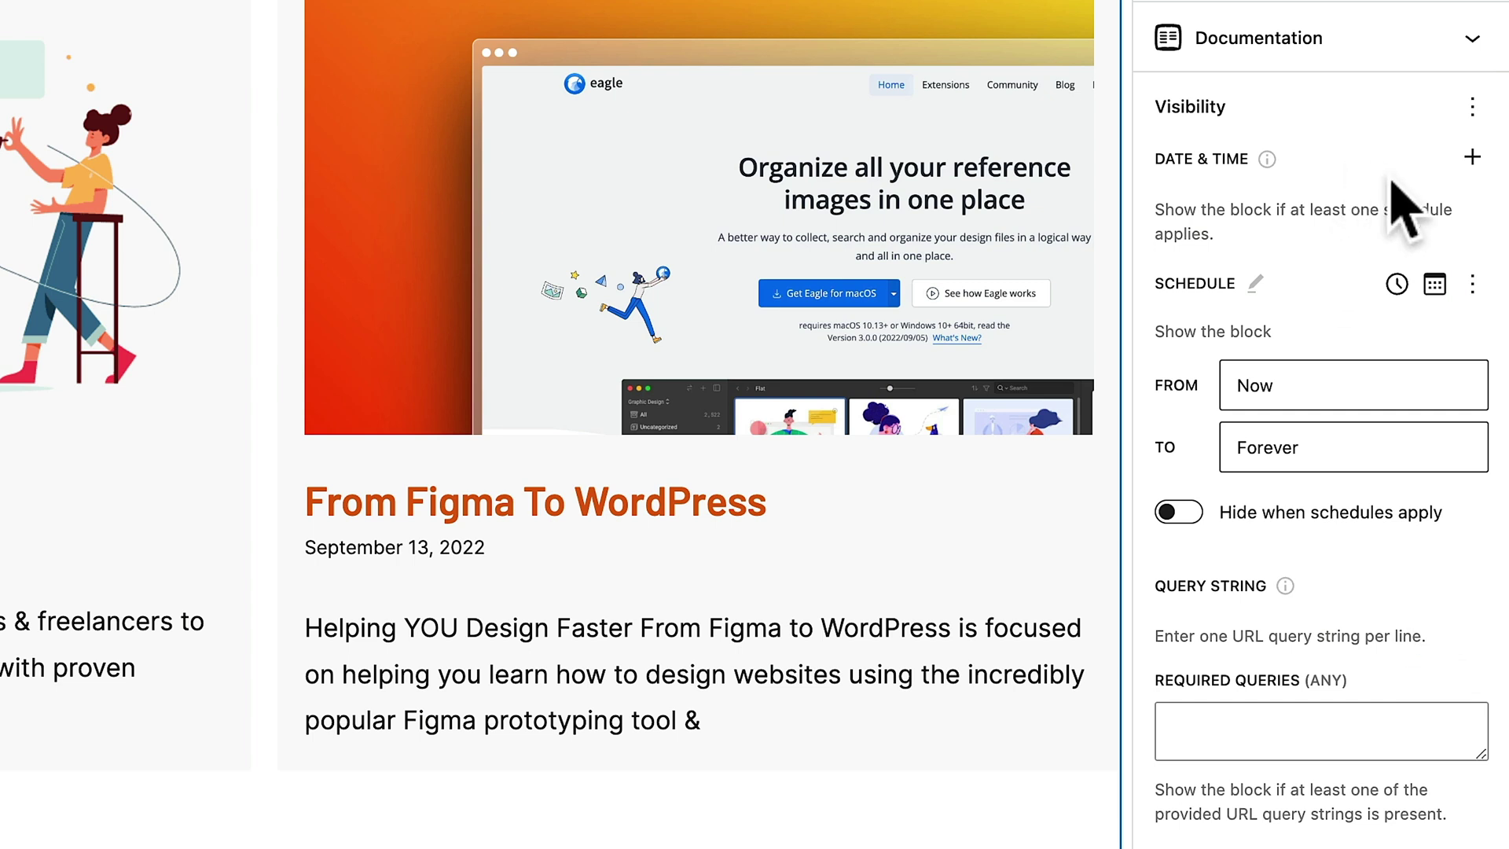
Review the block's Visibility sidebar panel with its new default controls.
scroll(1392, 180, "down", 1)
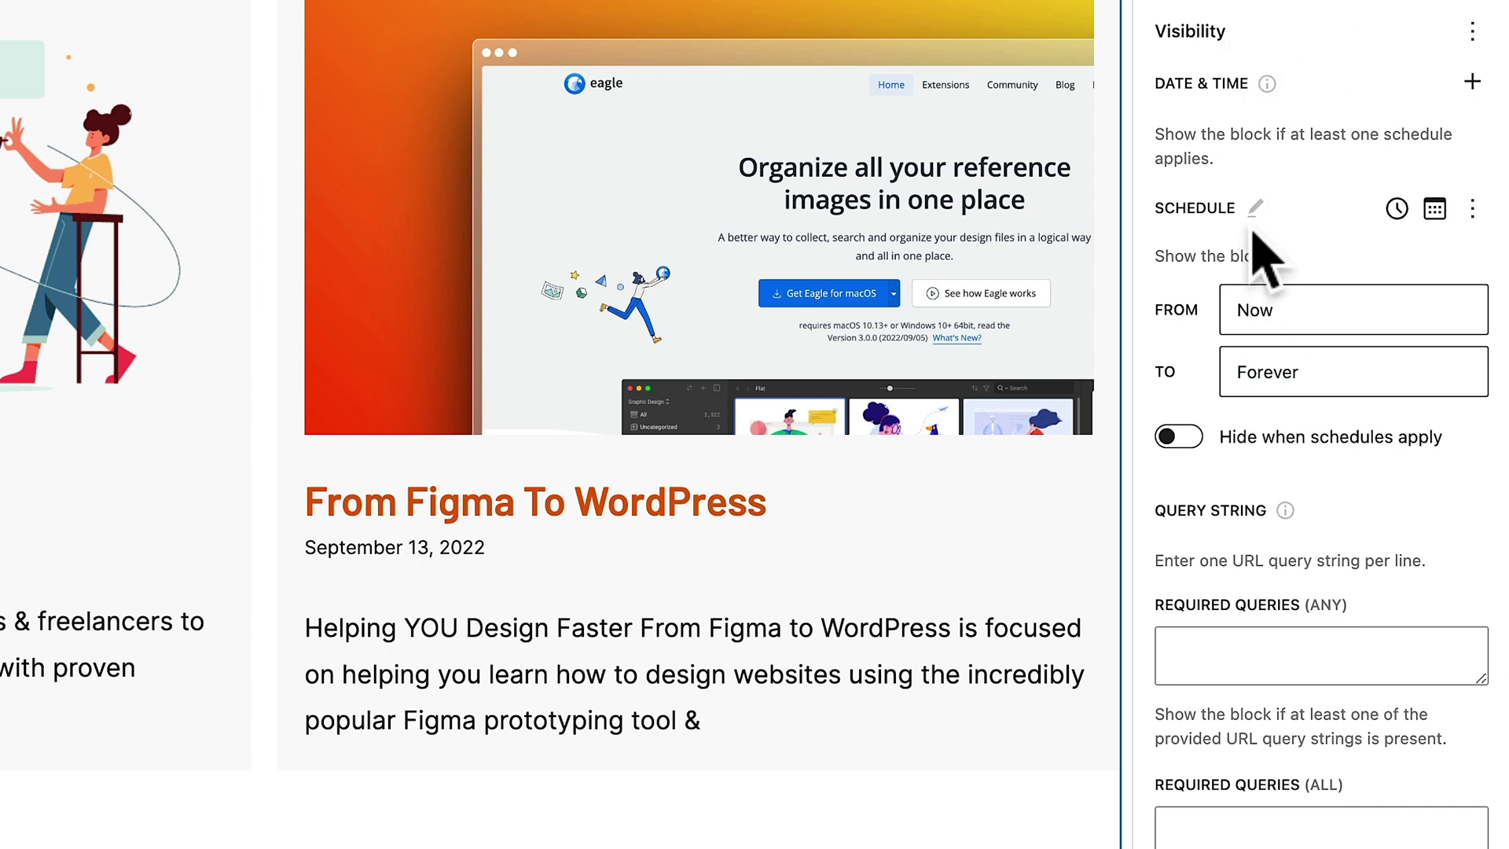
scroll(1191, 472, "down", 5)
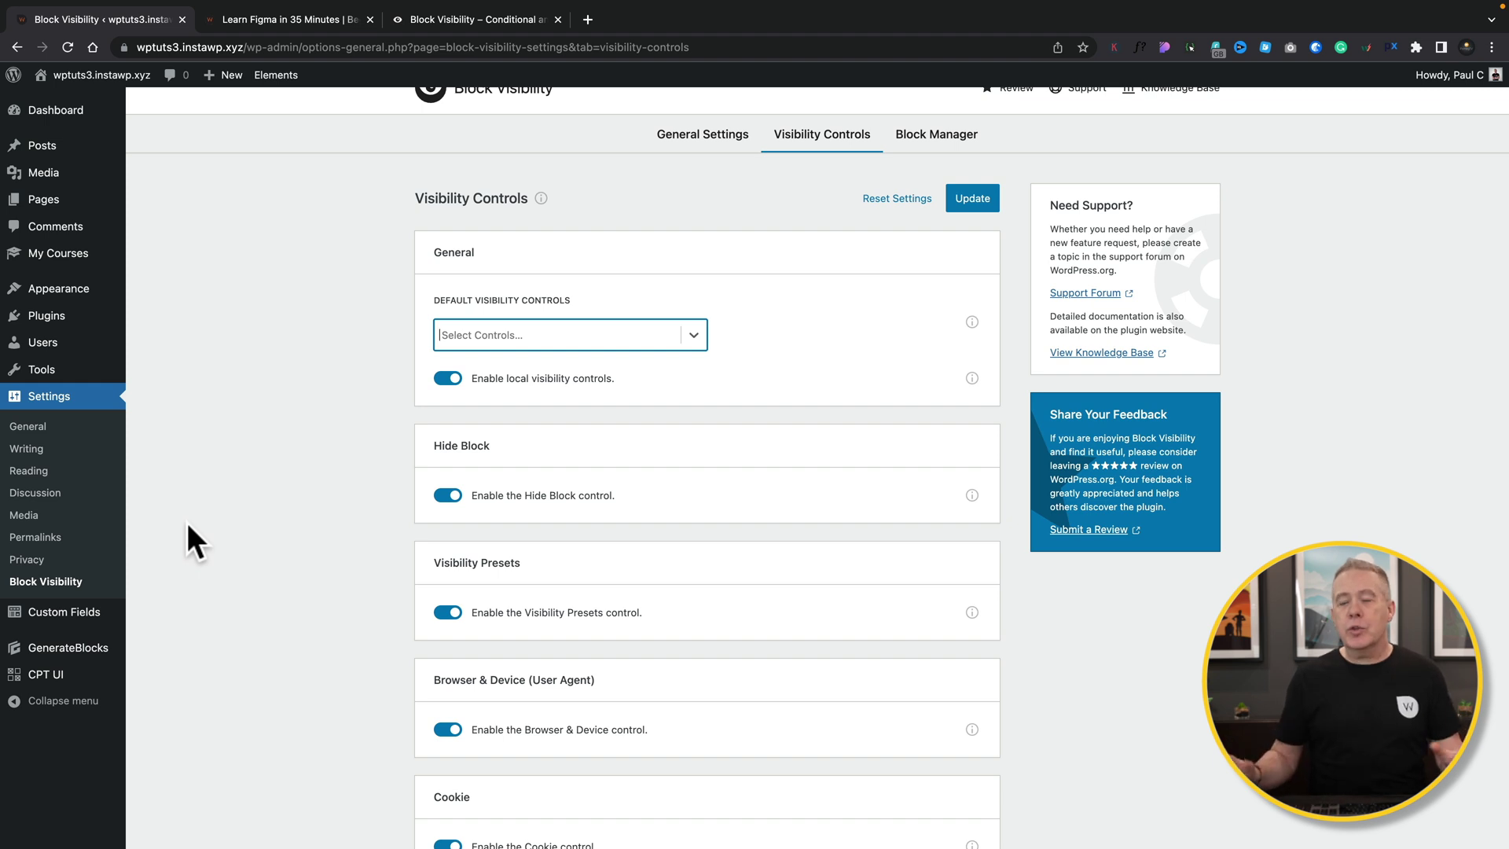
scroll(281, 690, "down", 2)
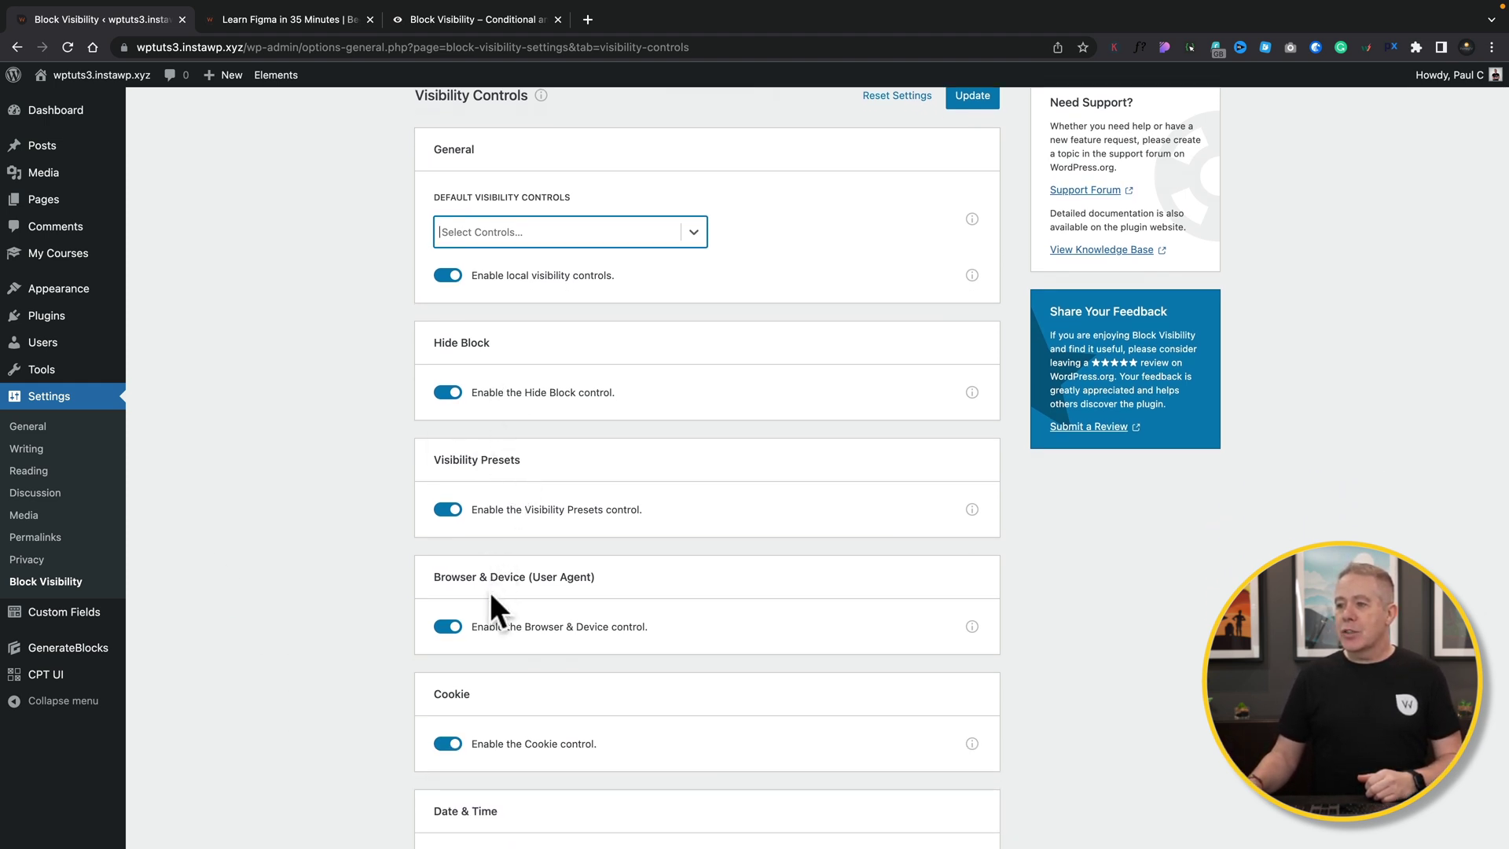
scroll(460, 658, "down", 10)
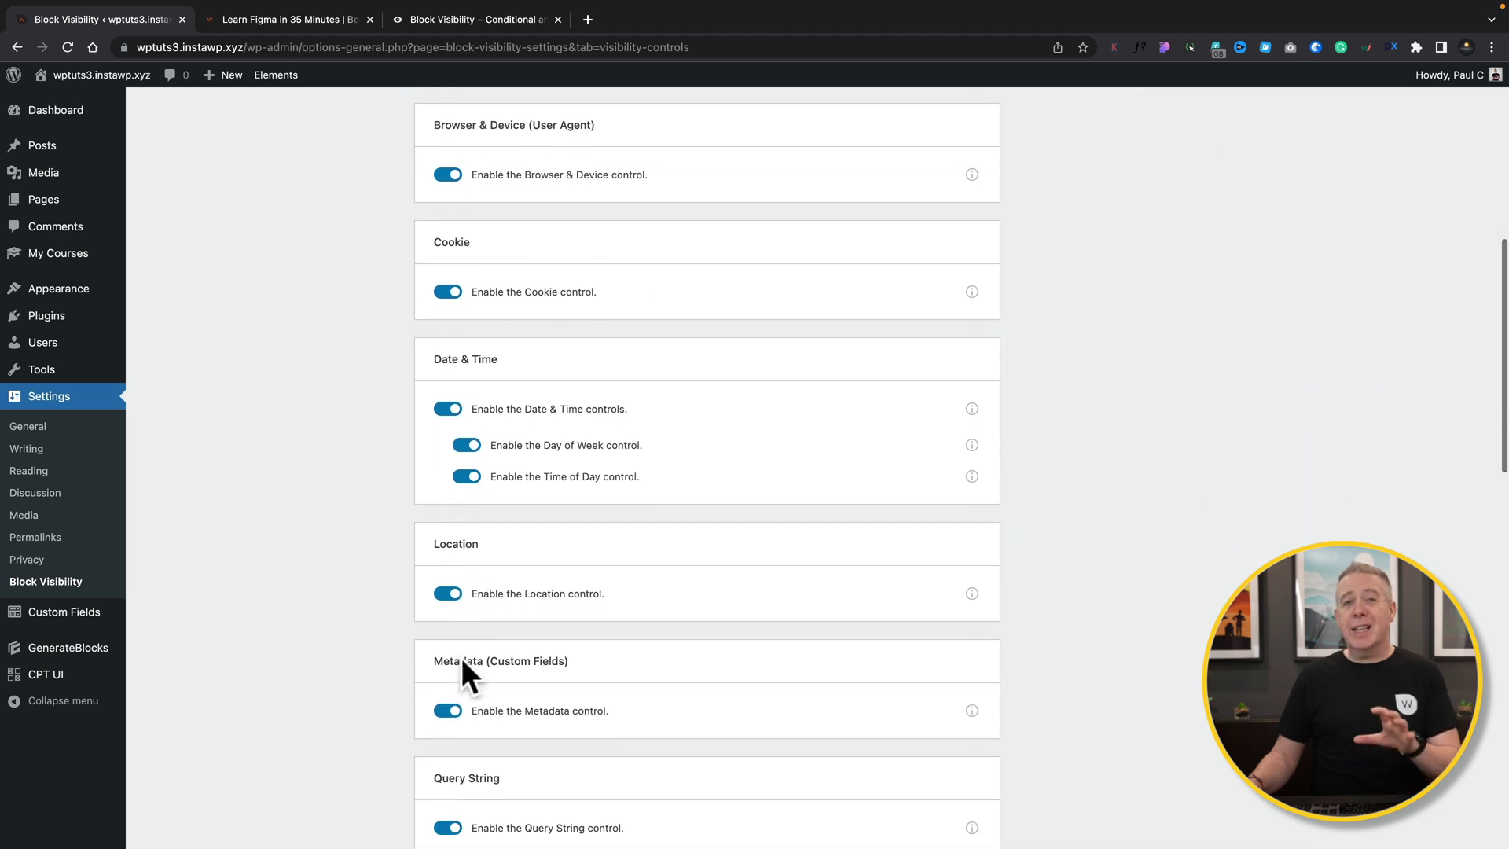
scroll(460, 658, "down", 9)
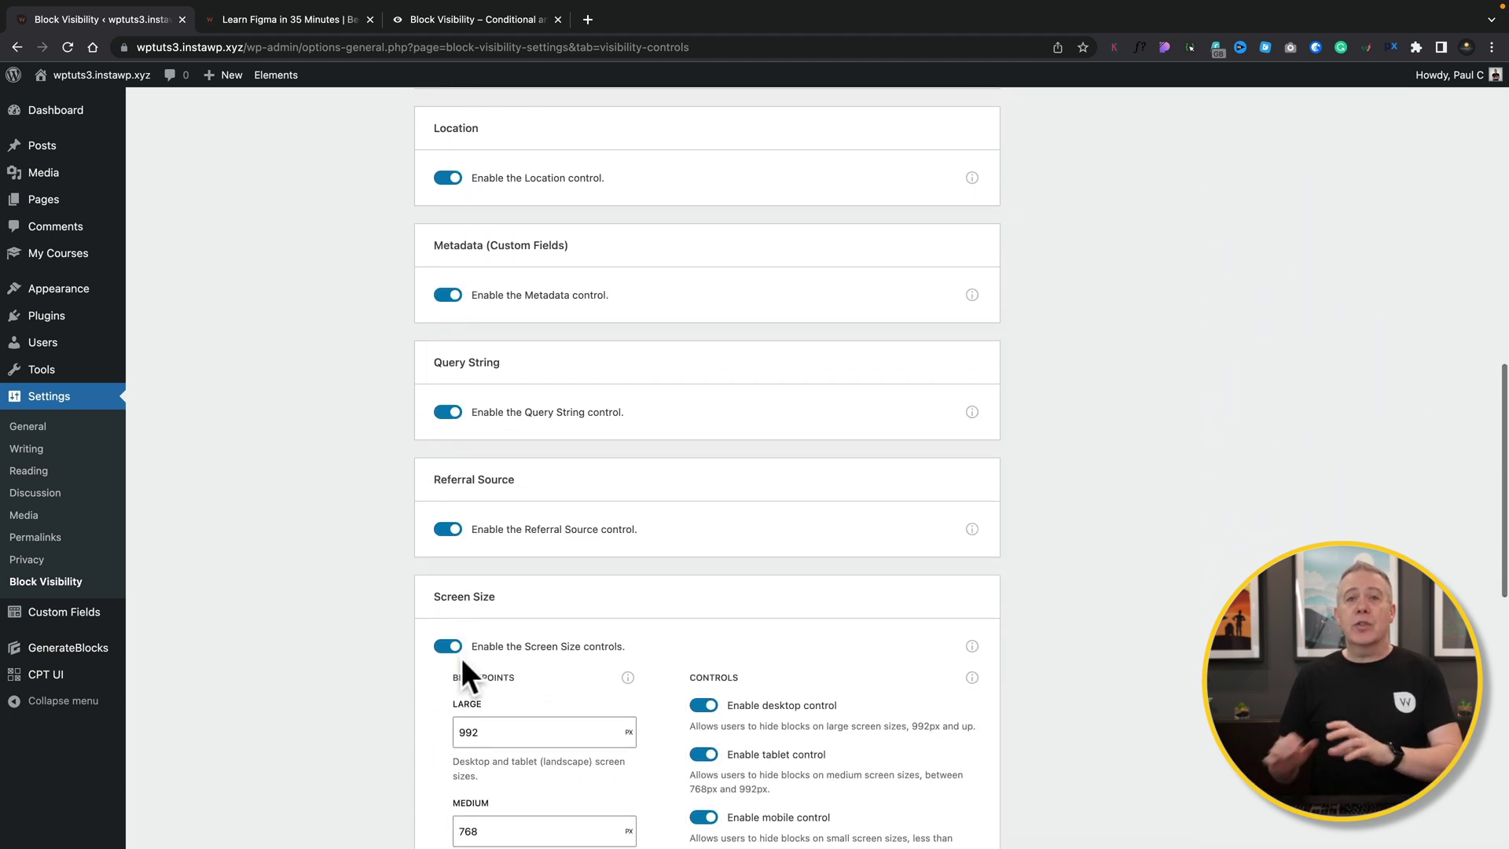
scroll(460, 658, "down", 3)
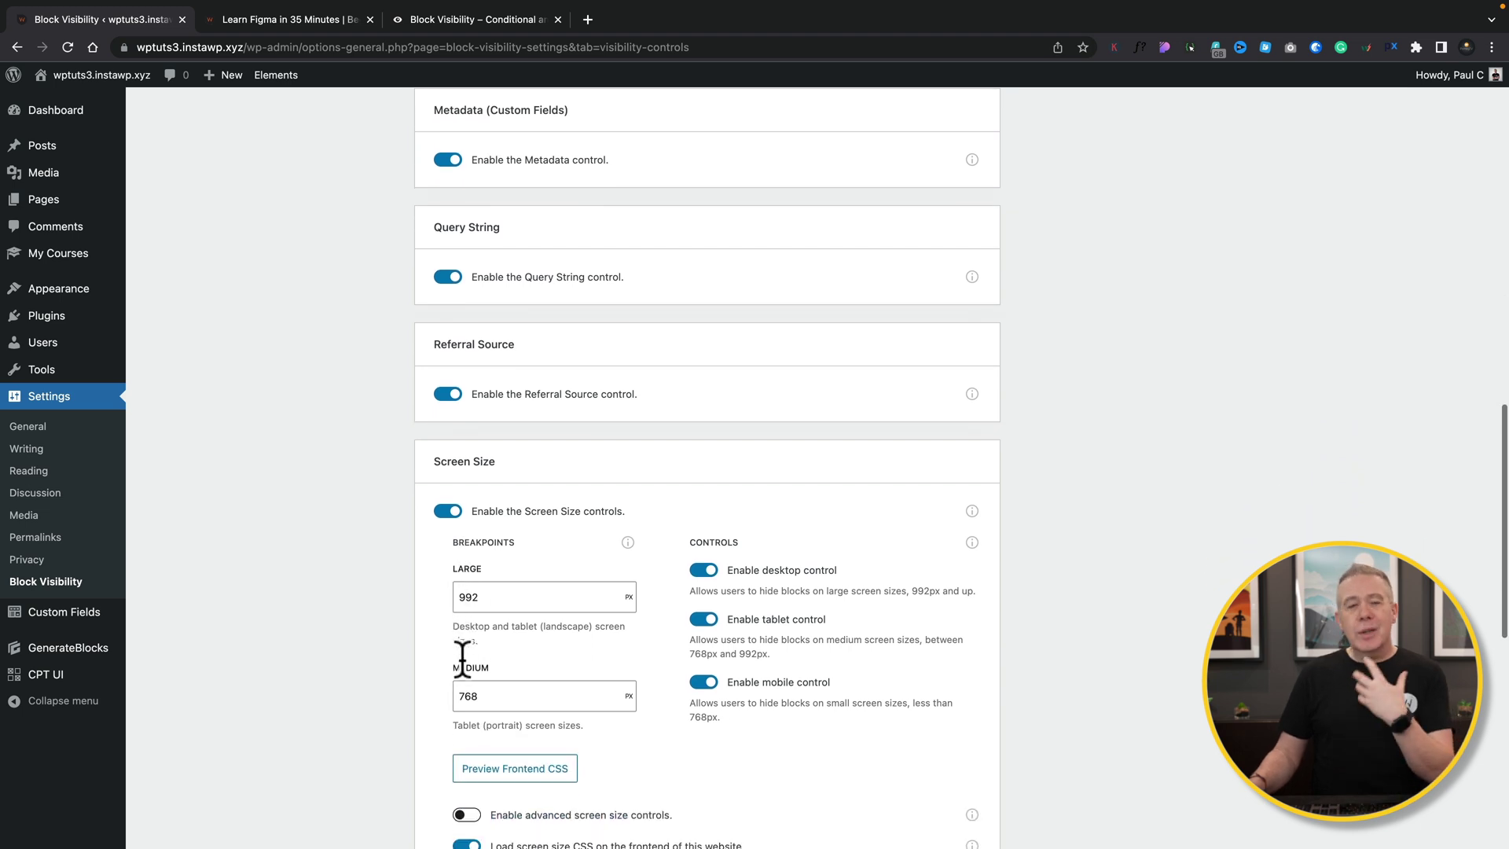
scroll(461, 658, "down", 5)
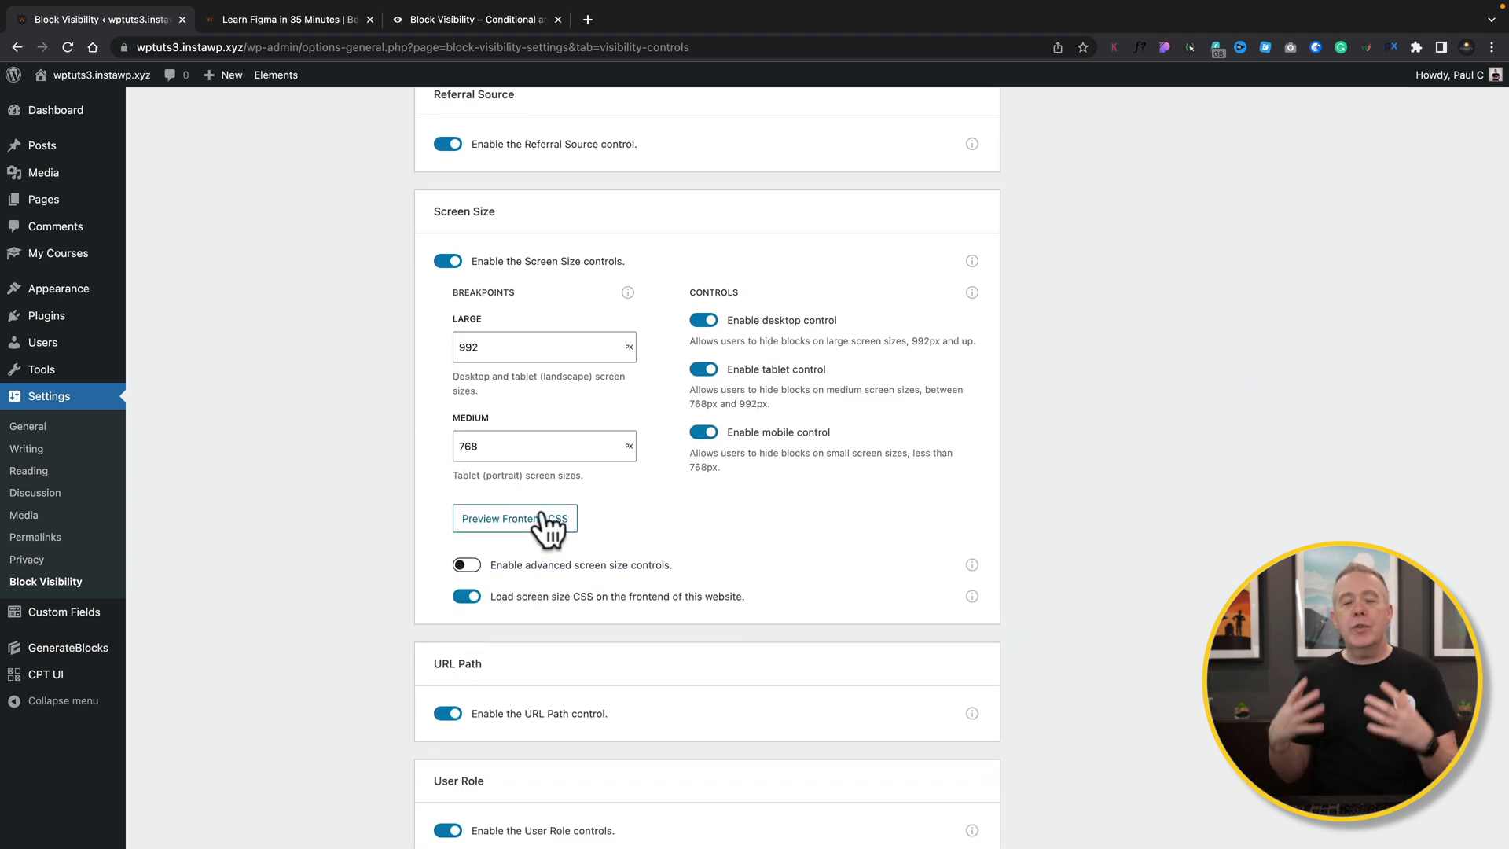
scroll(542, 515, "up", 20)
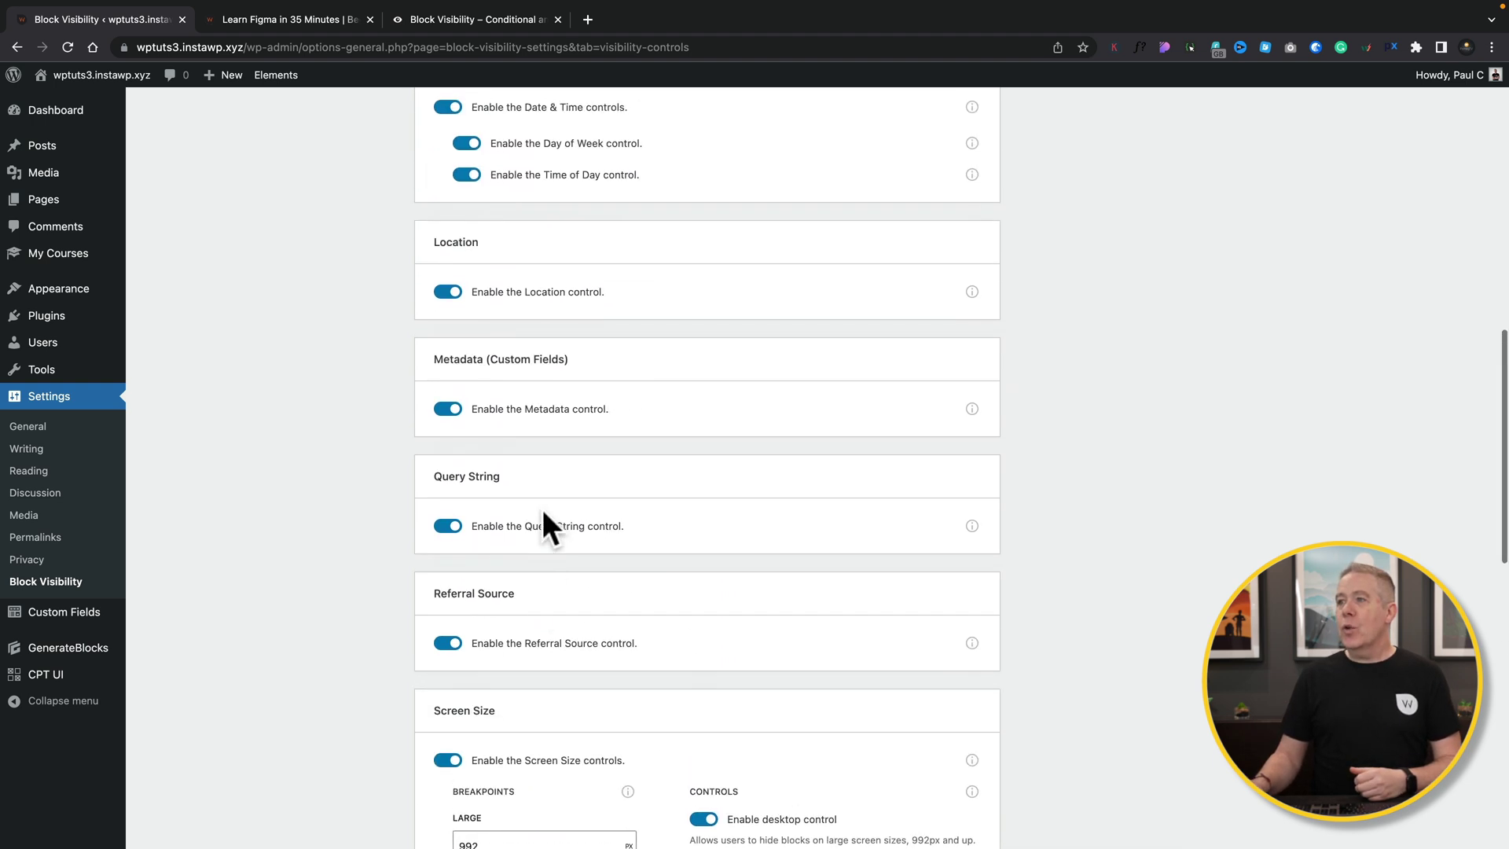
scroll(544, 513, "up", 4)
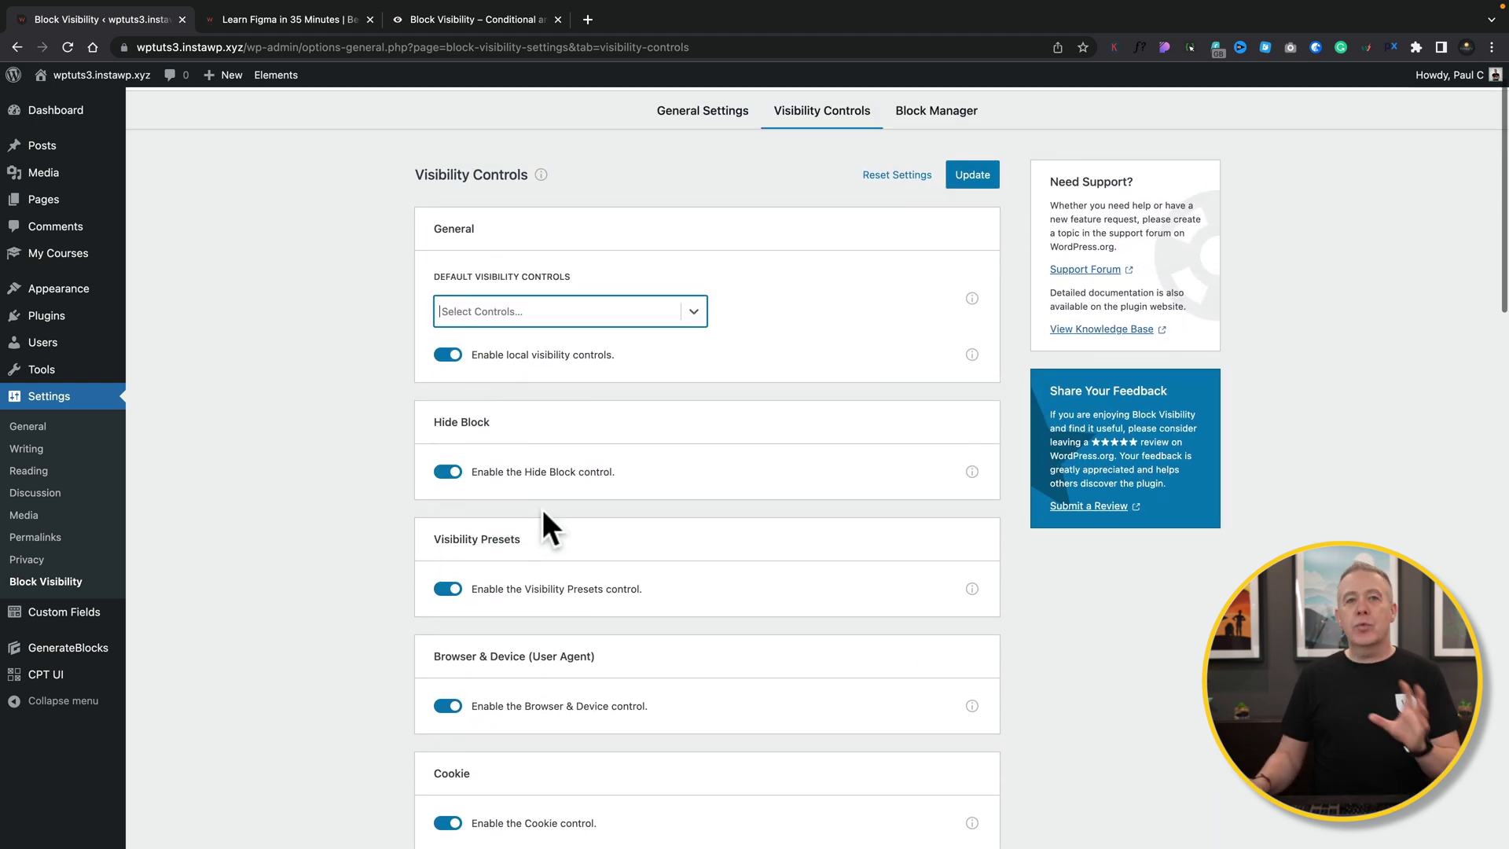
scroll(543, 510, "up", 1)
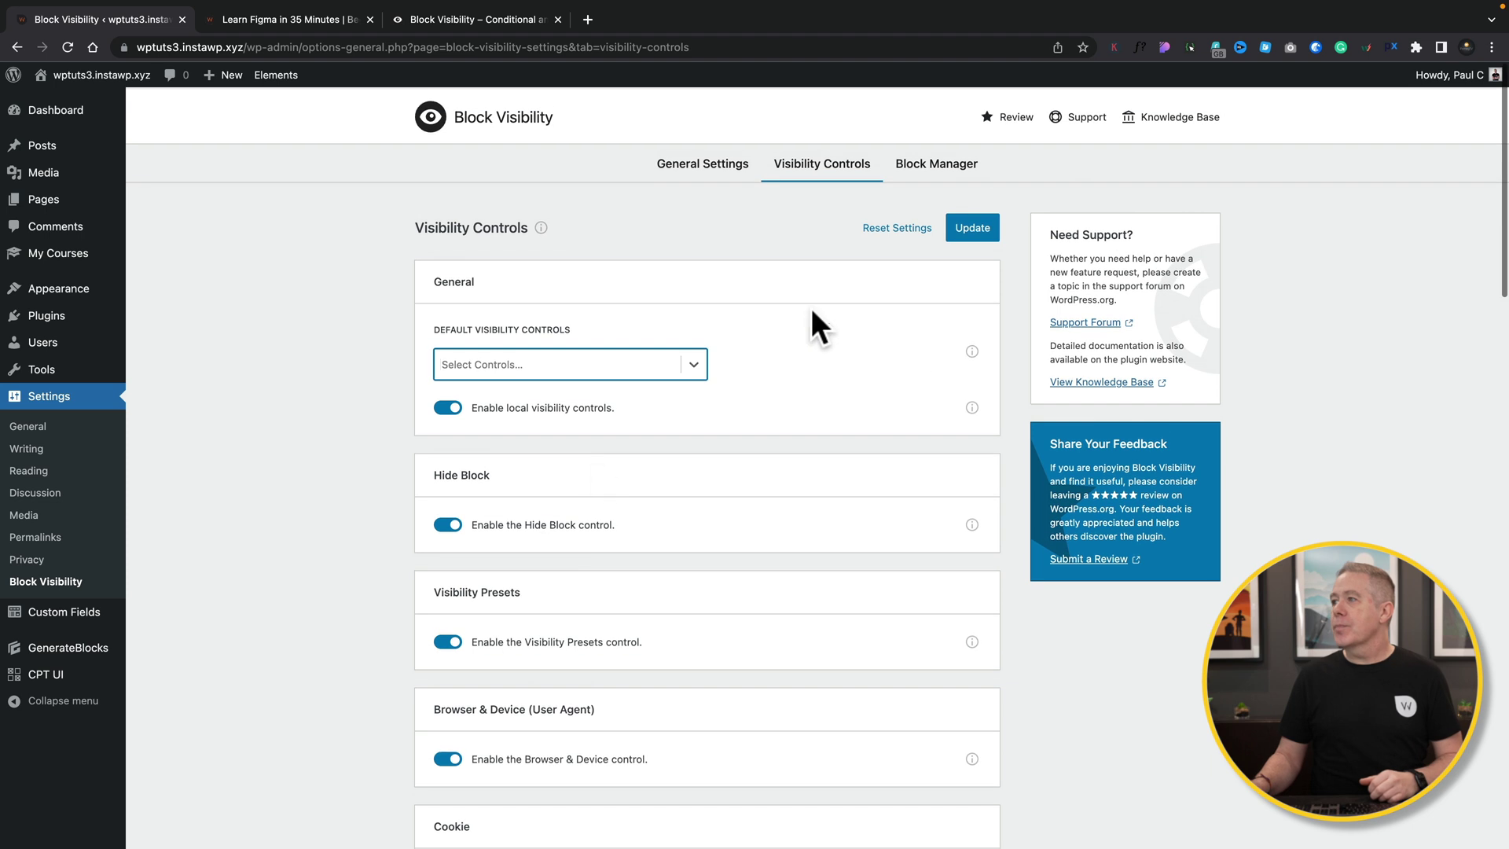
left_click(926, 163)
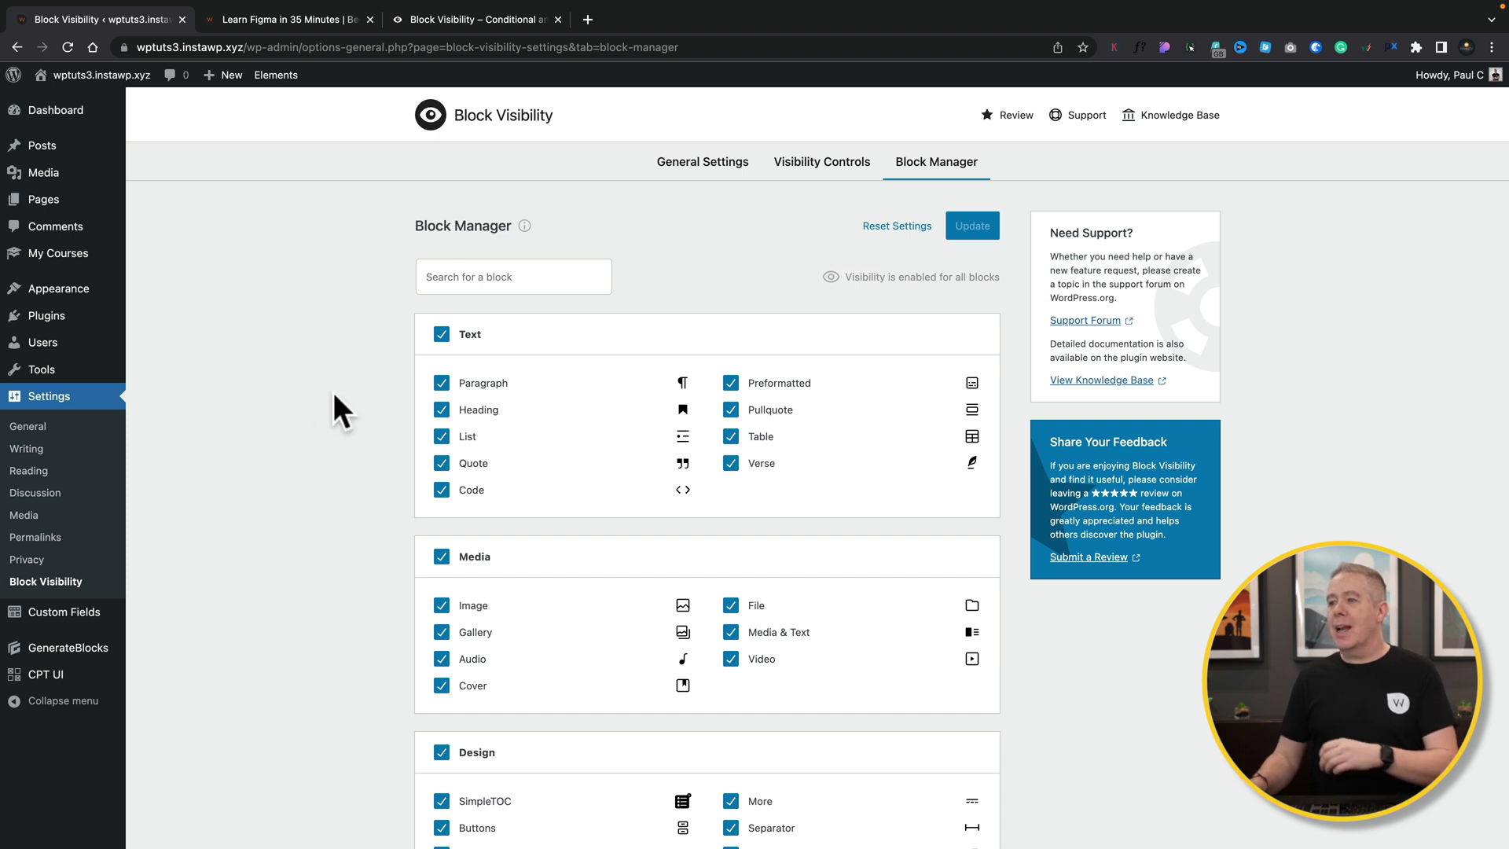
Scroll through the Block Manager's list of blocks with visibility enabled.
scroll(332, 522, "down", 5)
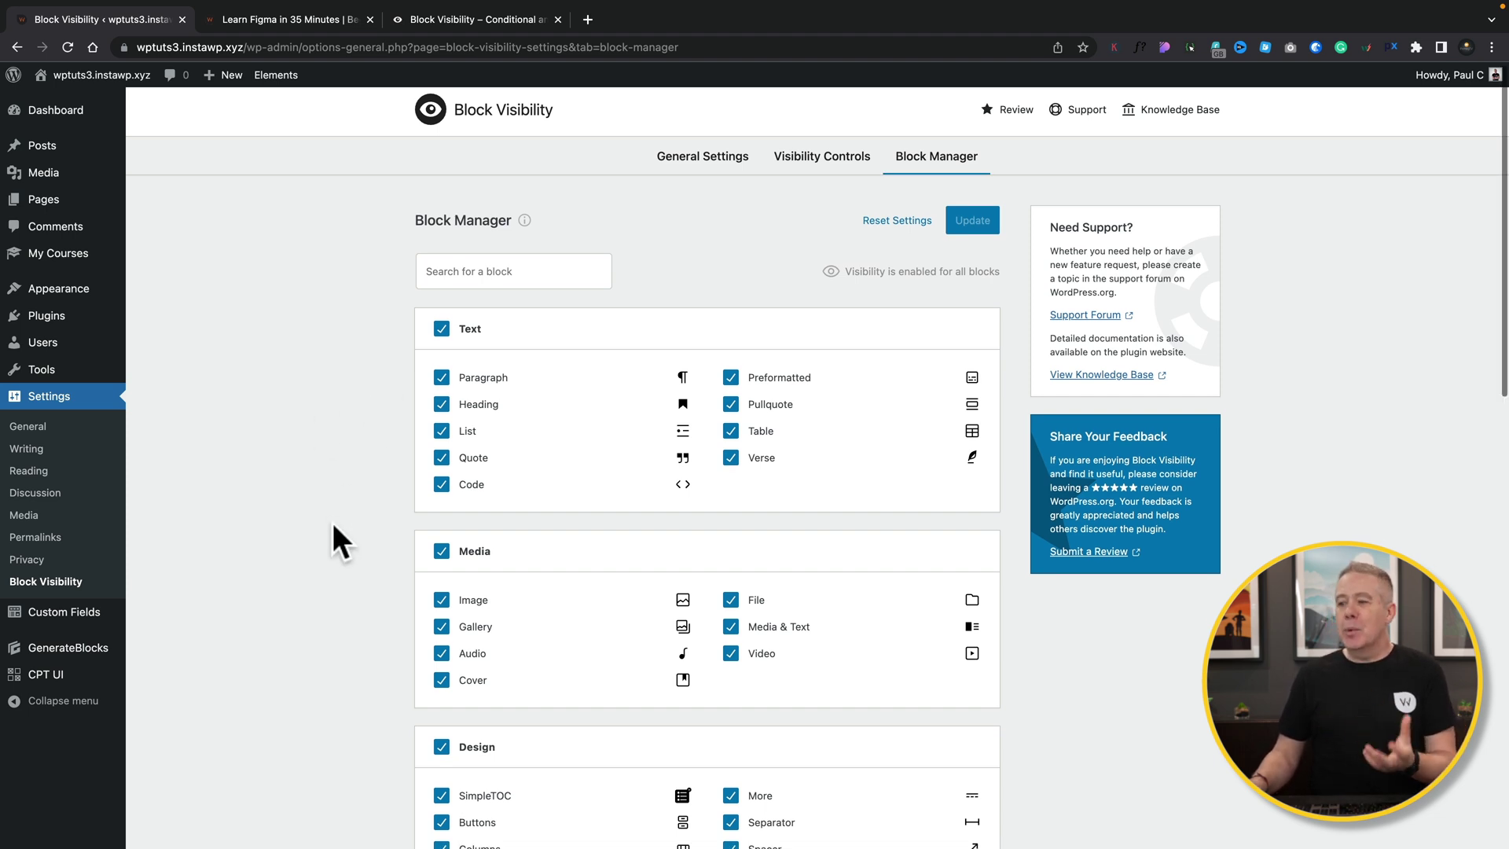
scroll(332, 522, "down", 3)
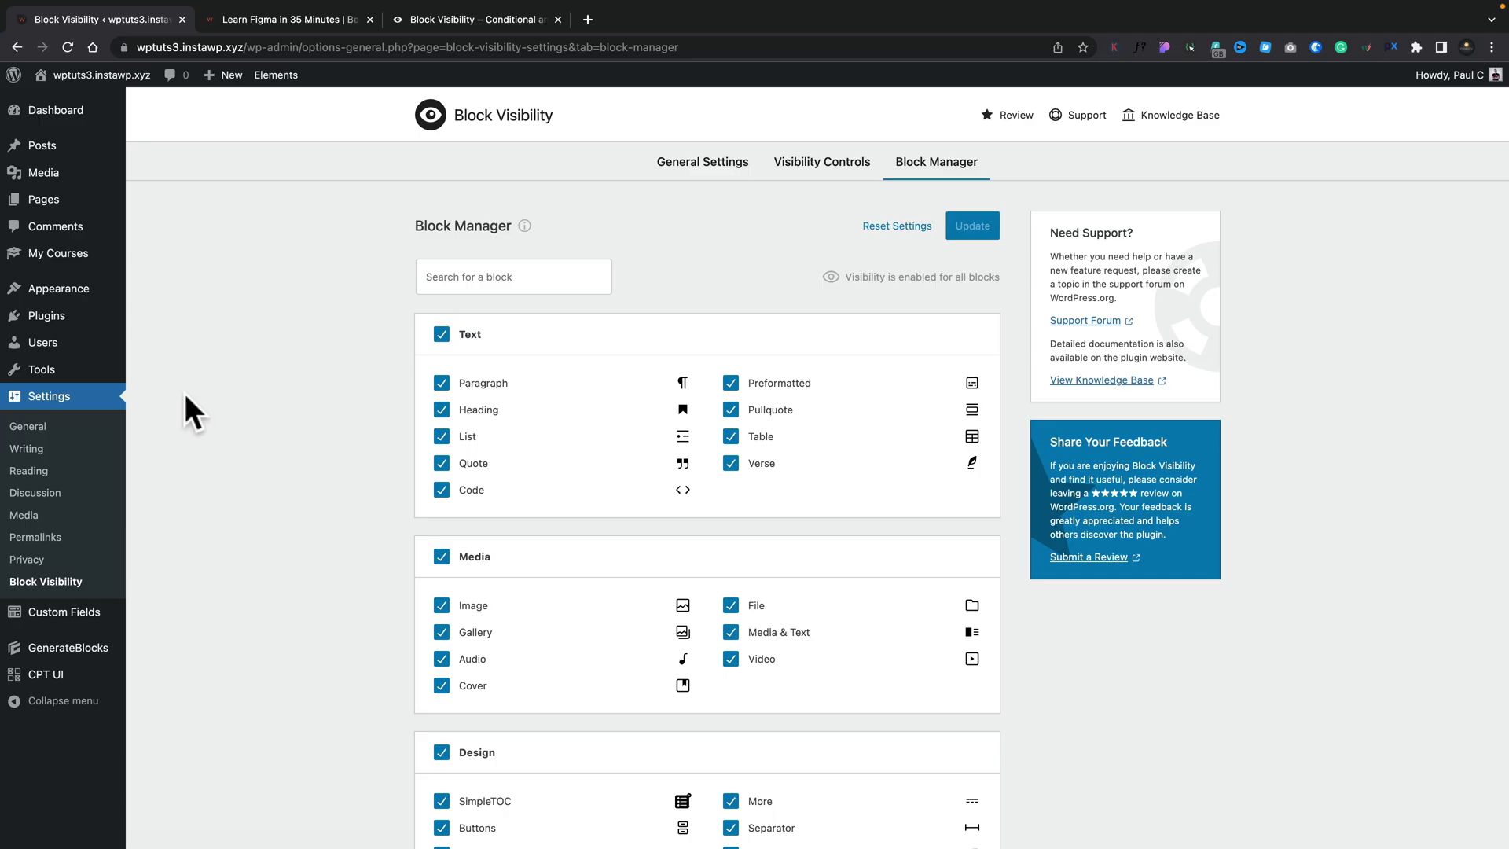
mouse_move(79, 293)
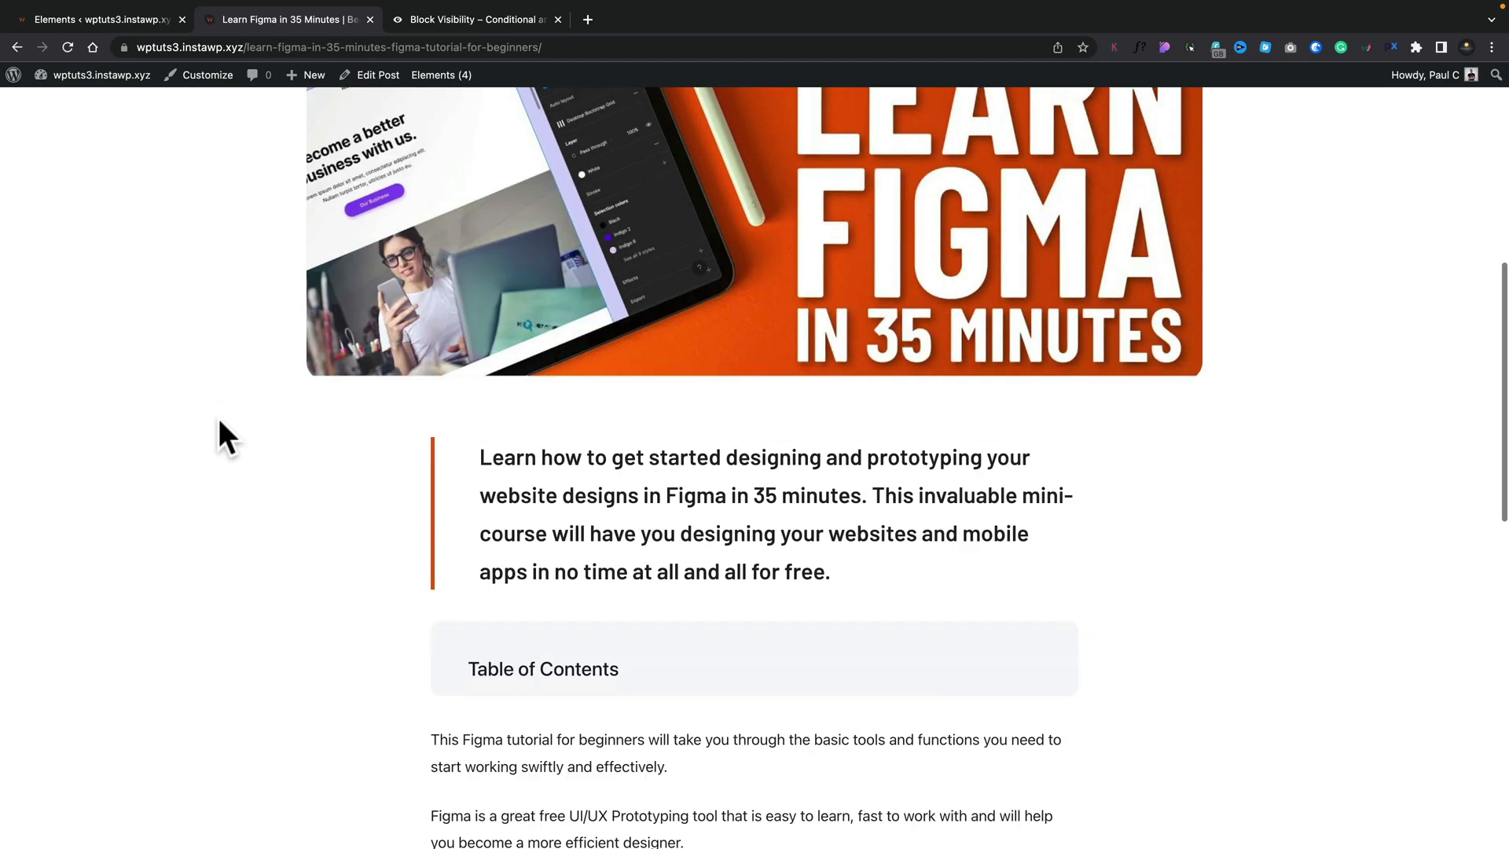
scroll(219, 418, "down", 8)
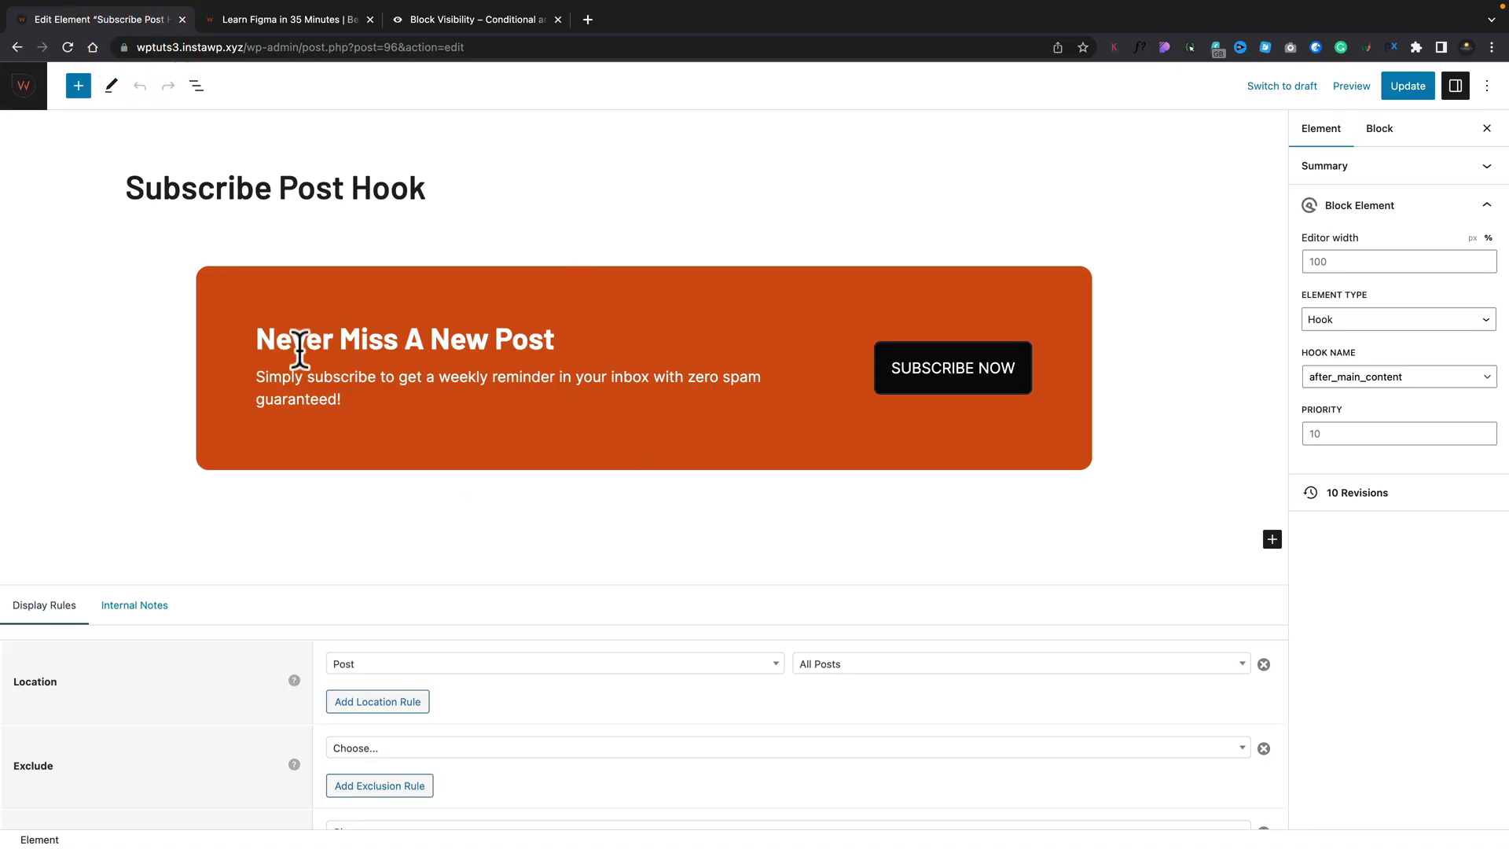
Select the subscribe Container from the Subscribe Post Hook element's List View and open its Visibility controls.
left_click(197, 86)
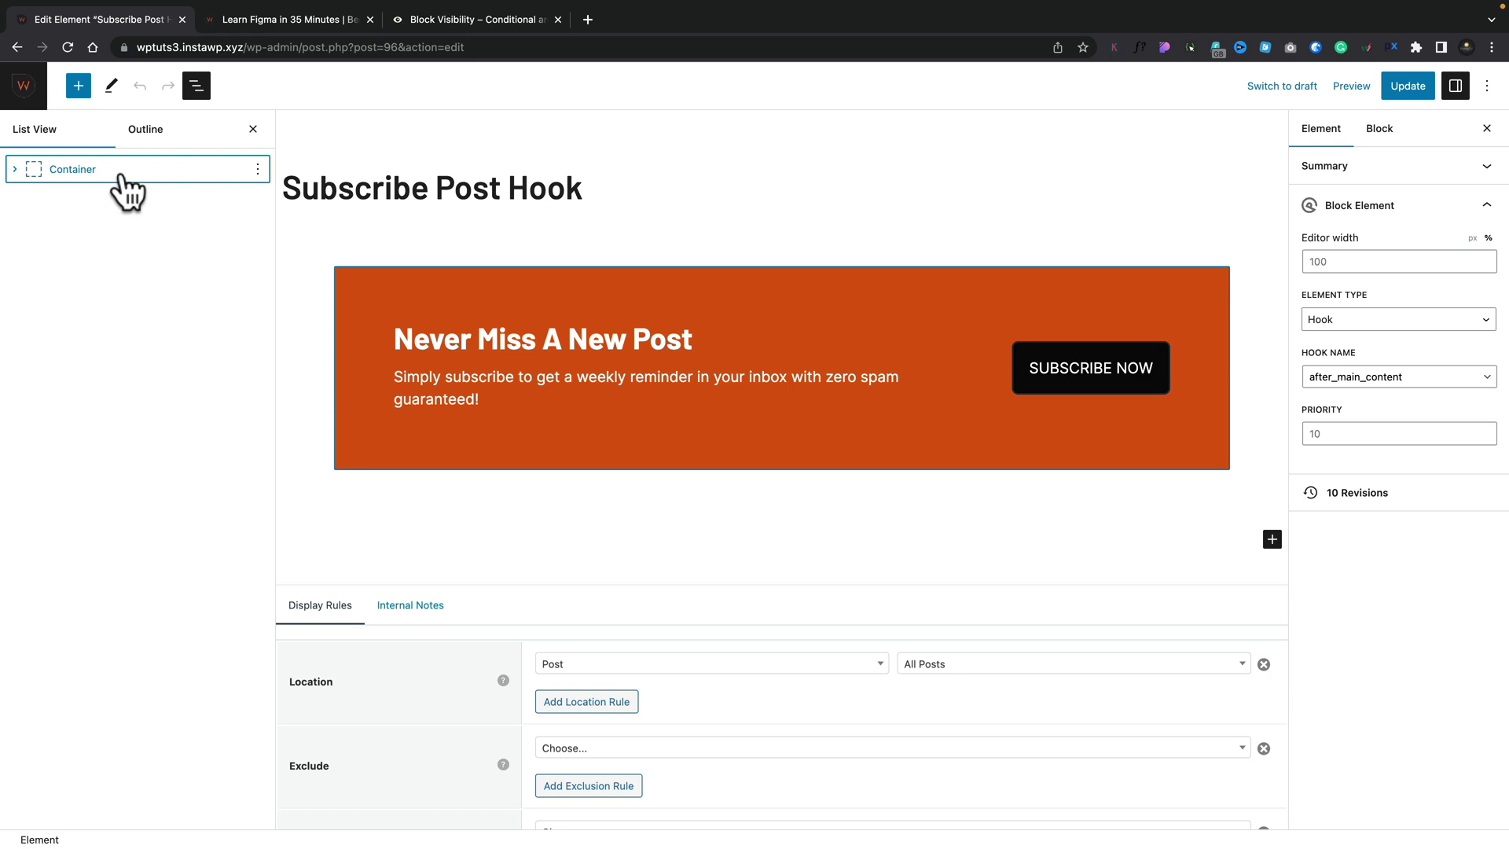
left_click(157, 170)
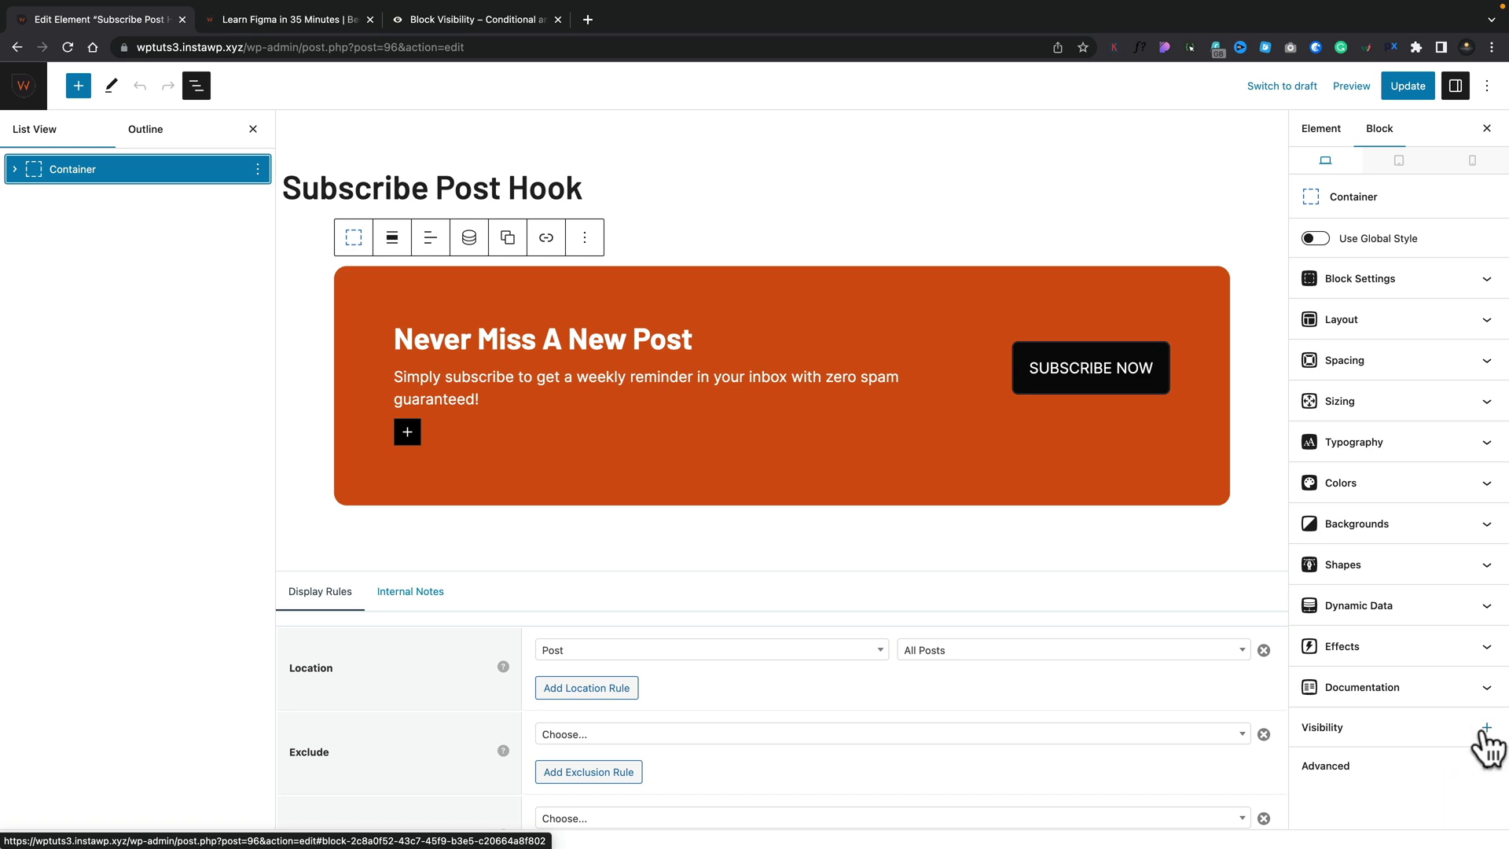
left_click(1435, 725)
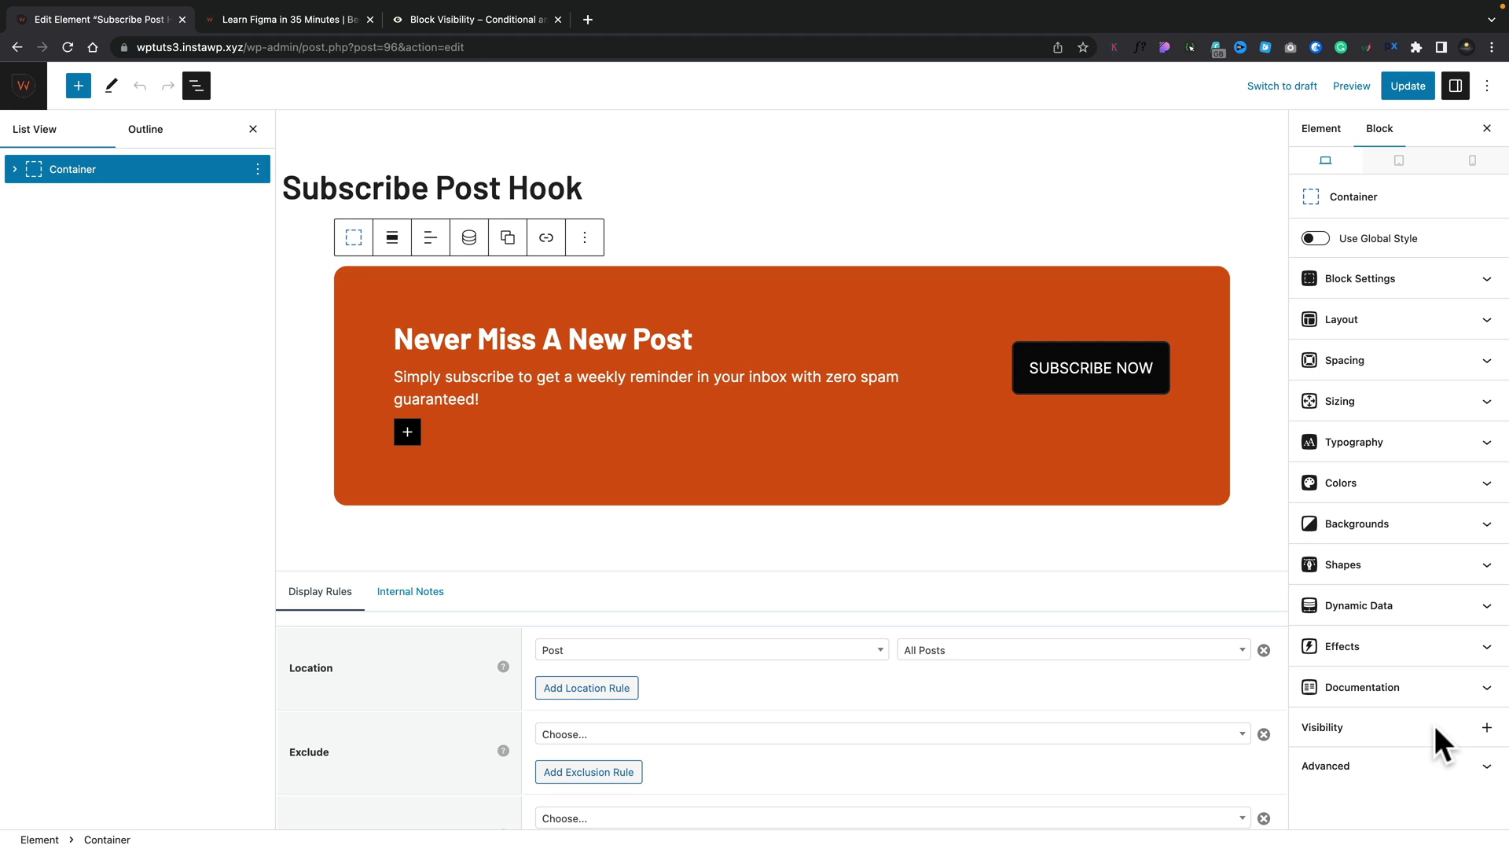
left_click(1486, 729)
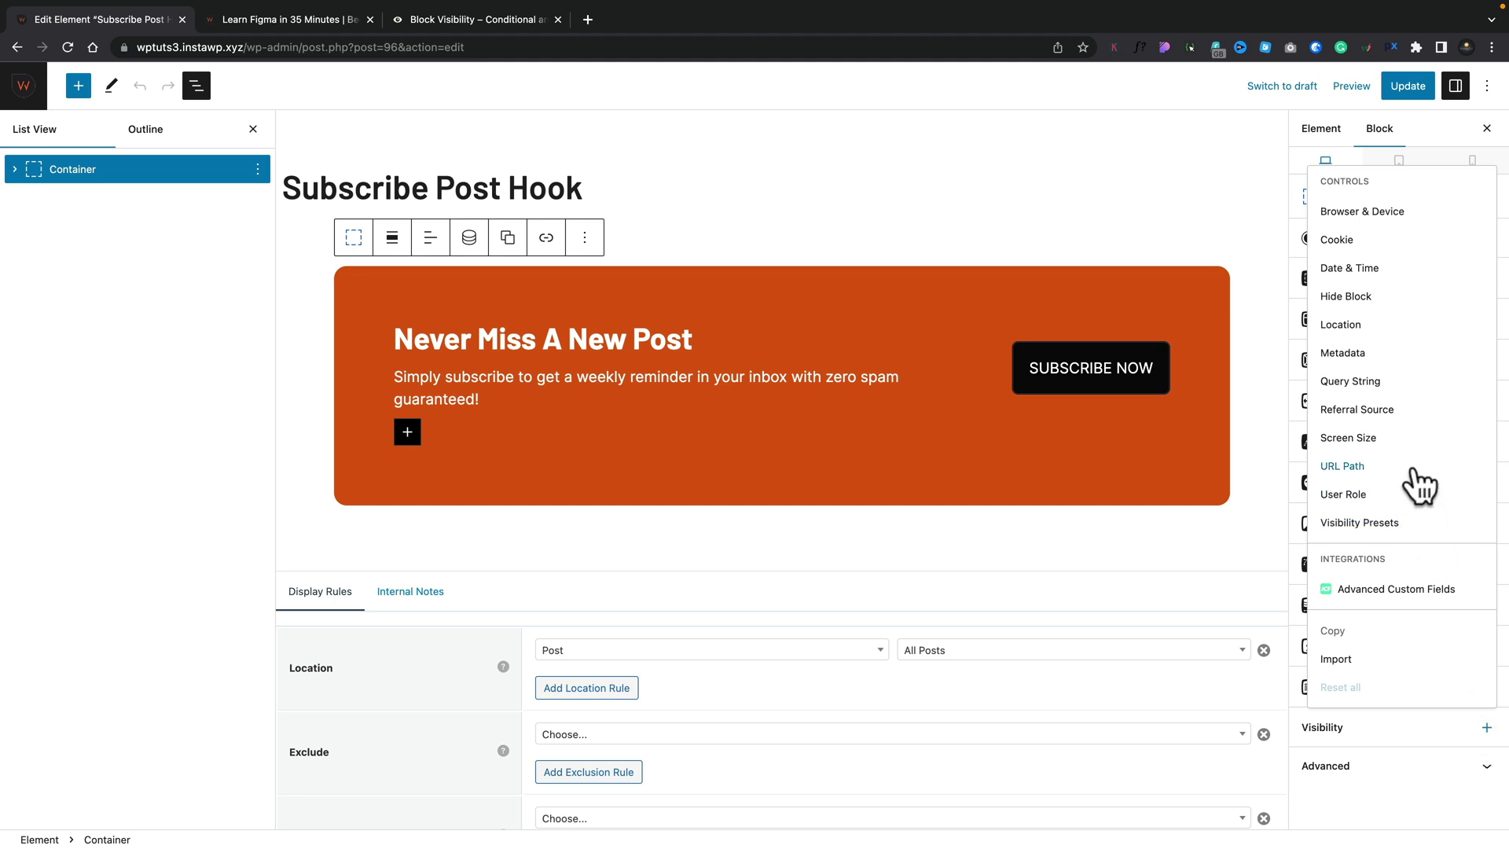
Add a User Role visibility control to the subscribe Container and browse its role options.
left_click(1348, 497)
scroll(1410, 731, "down", 1)
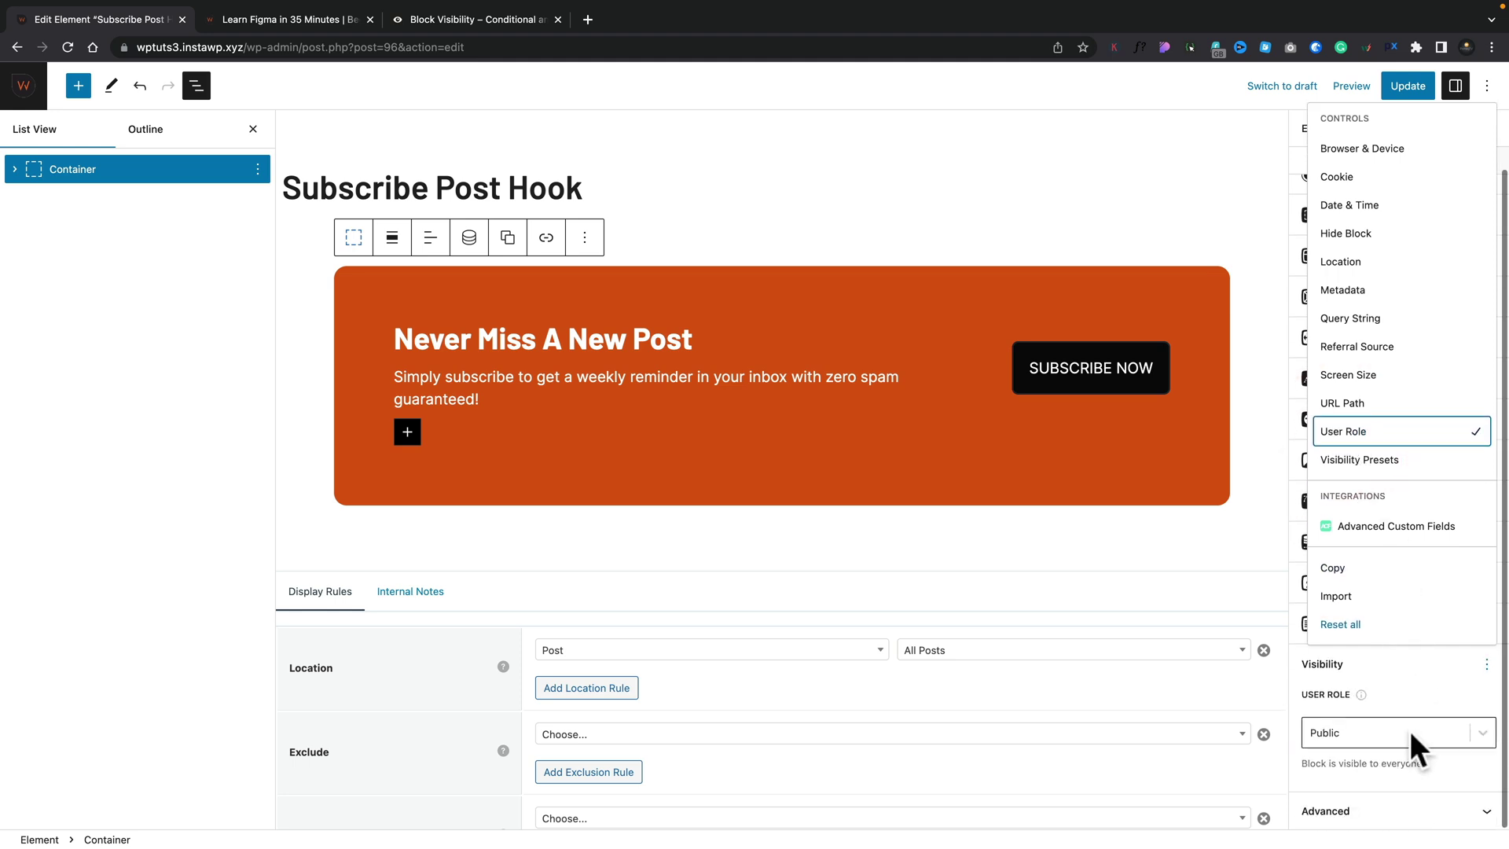
left_click(1390, 764)
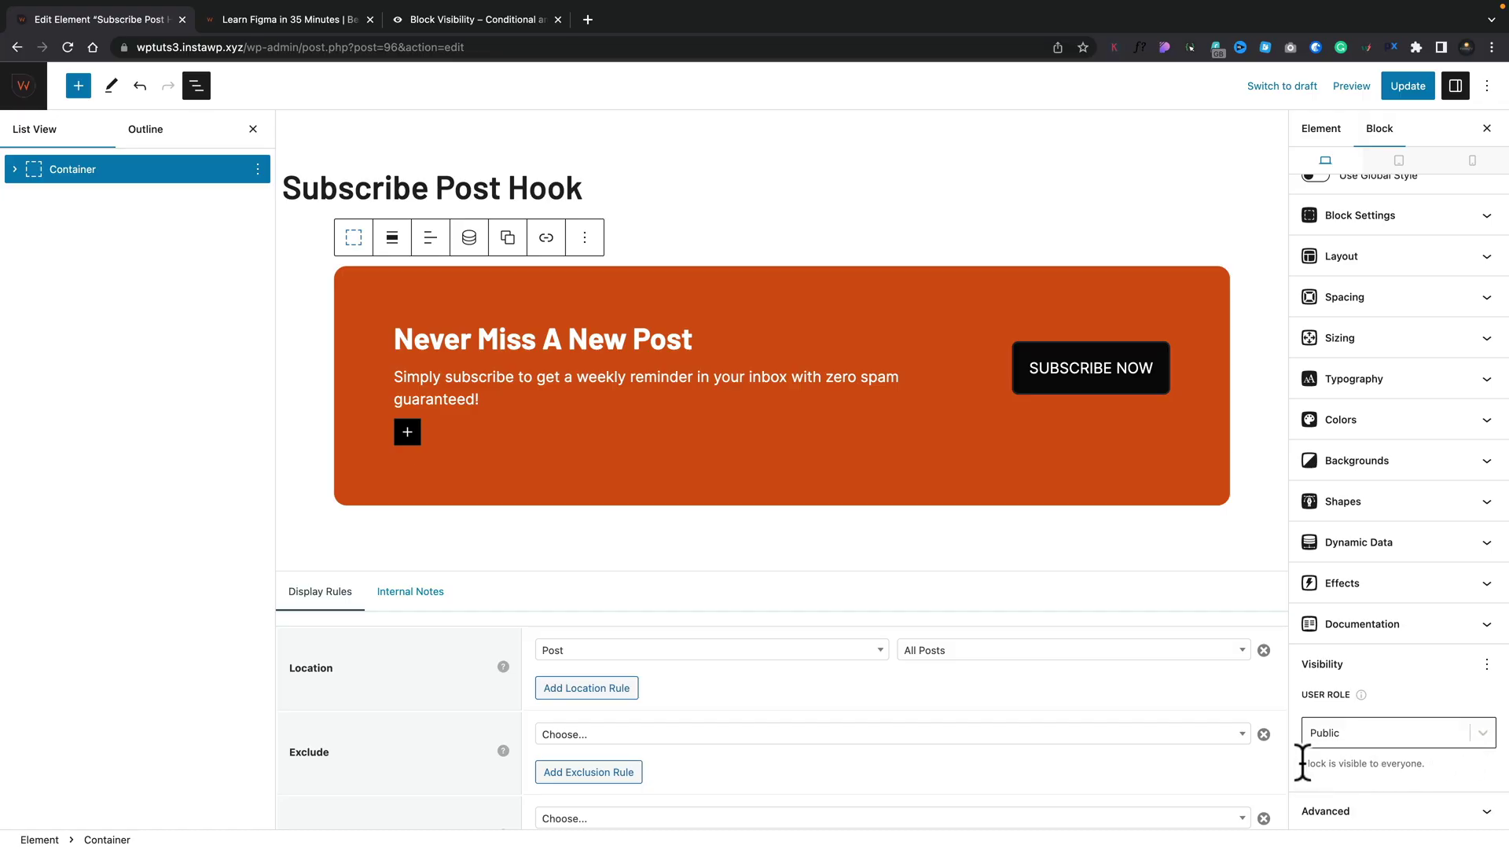
left_click_drag(1303, 762, 1426, 767)
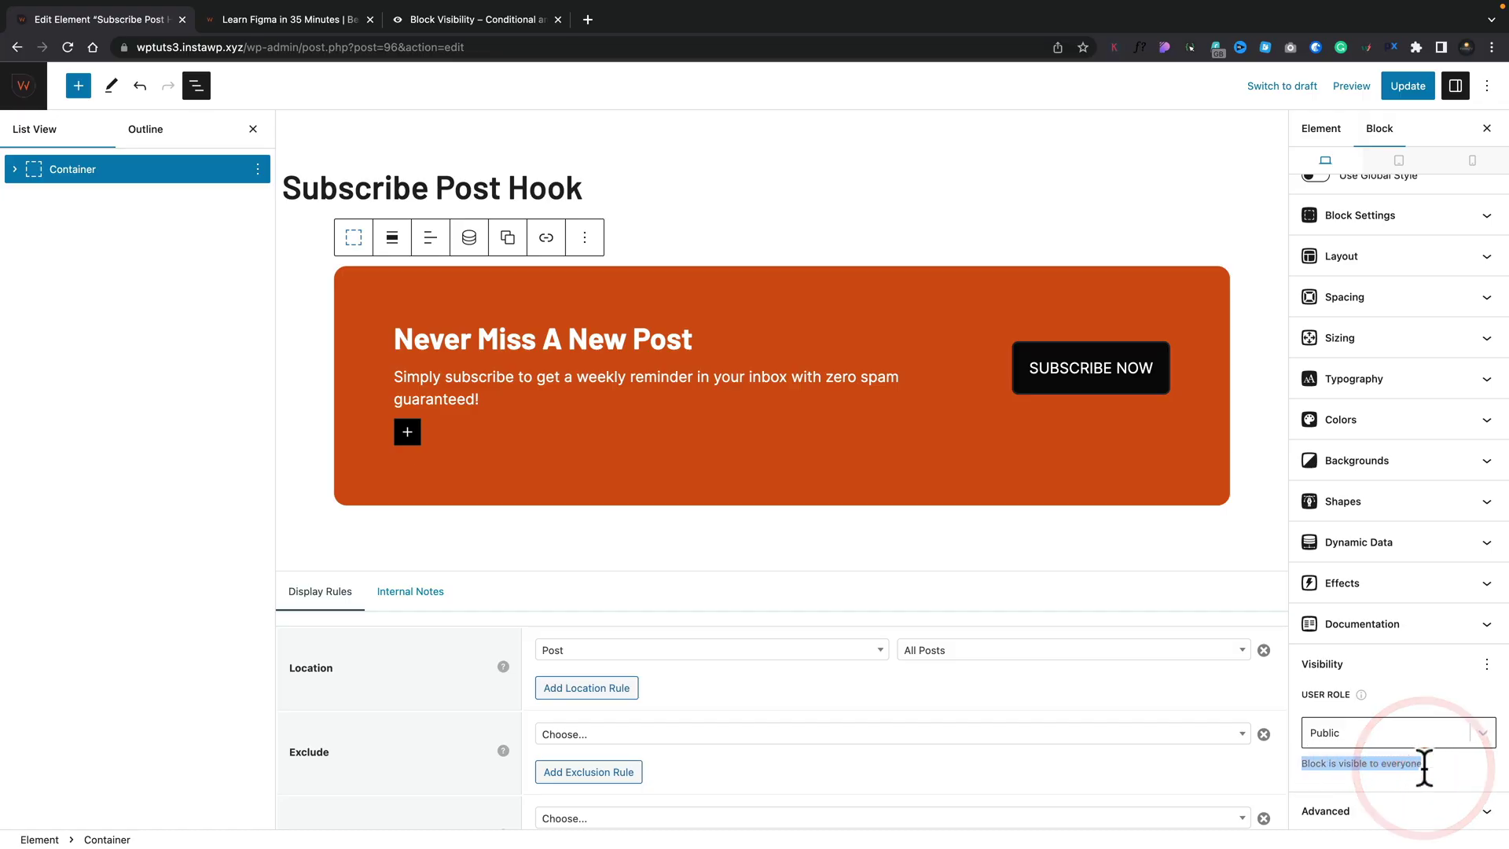
left_click(1483, 733)
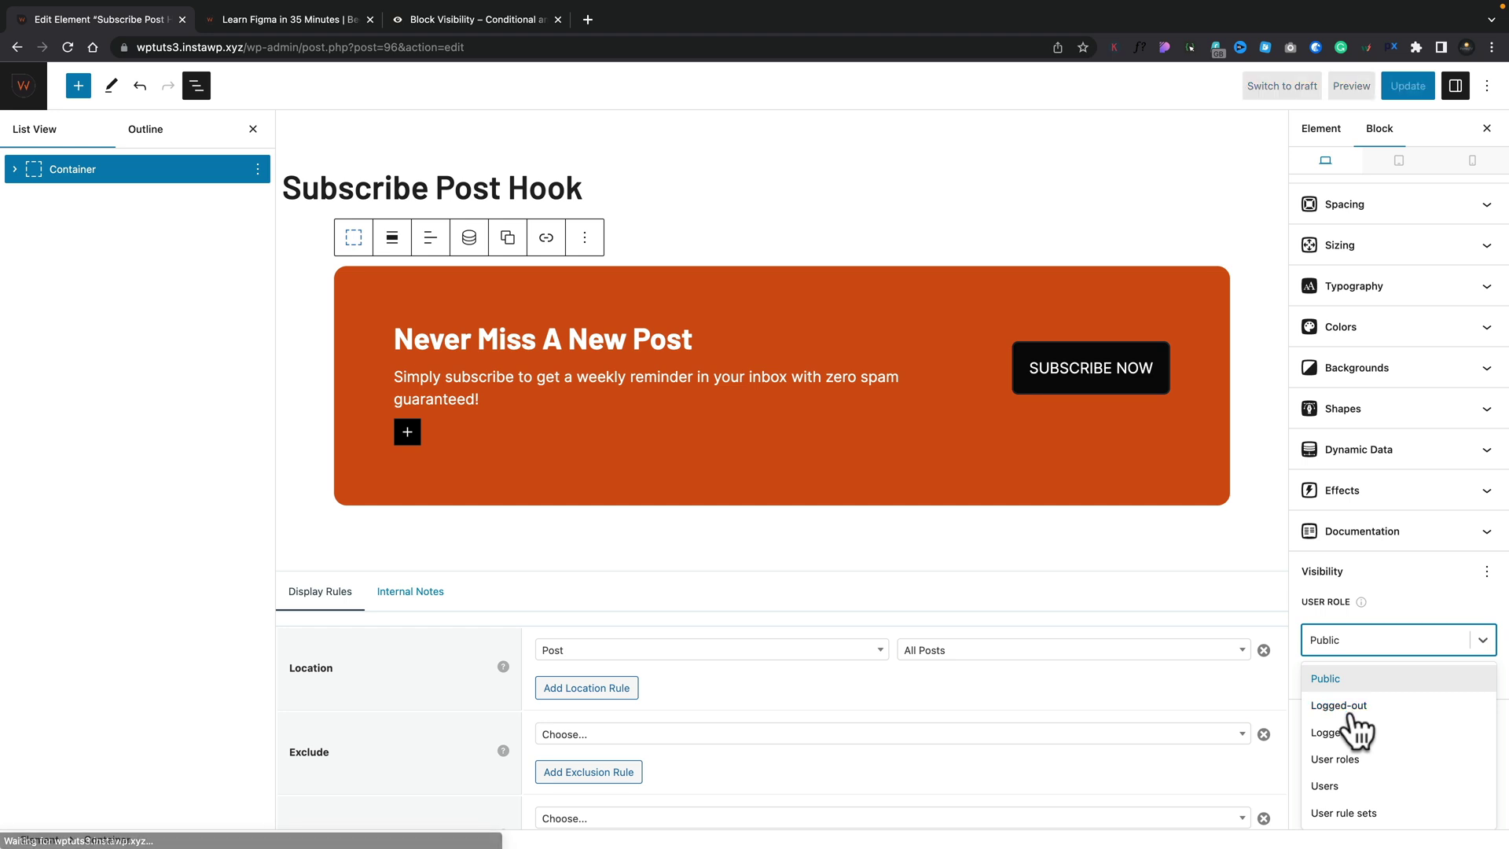
left_click(1343, 759)
left_click(1391, 730)
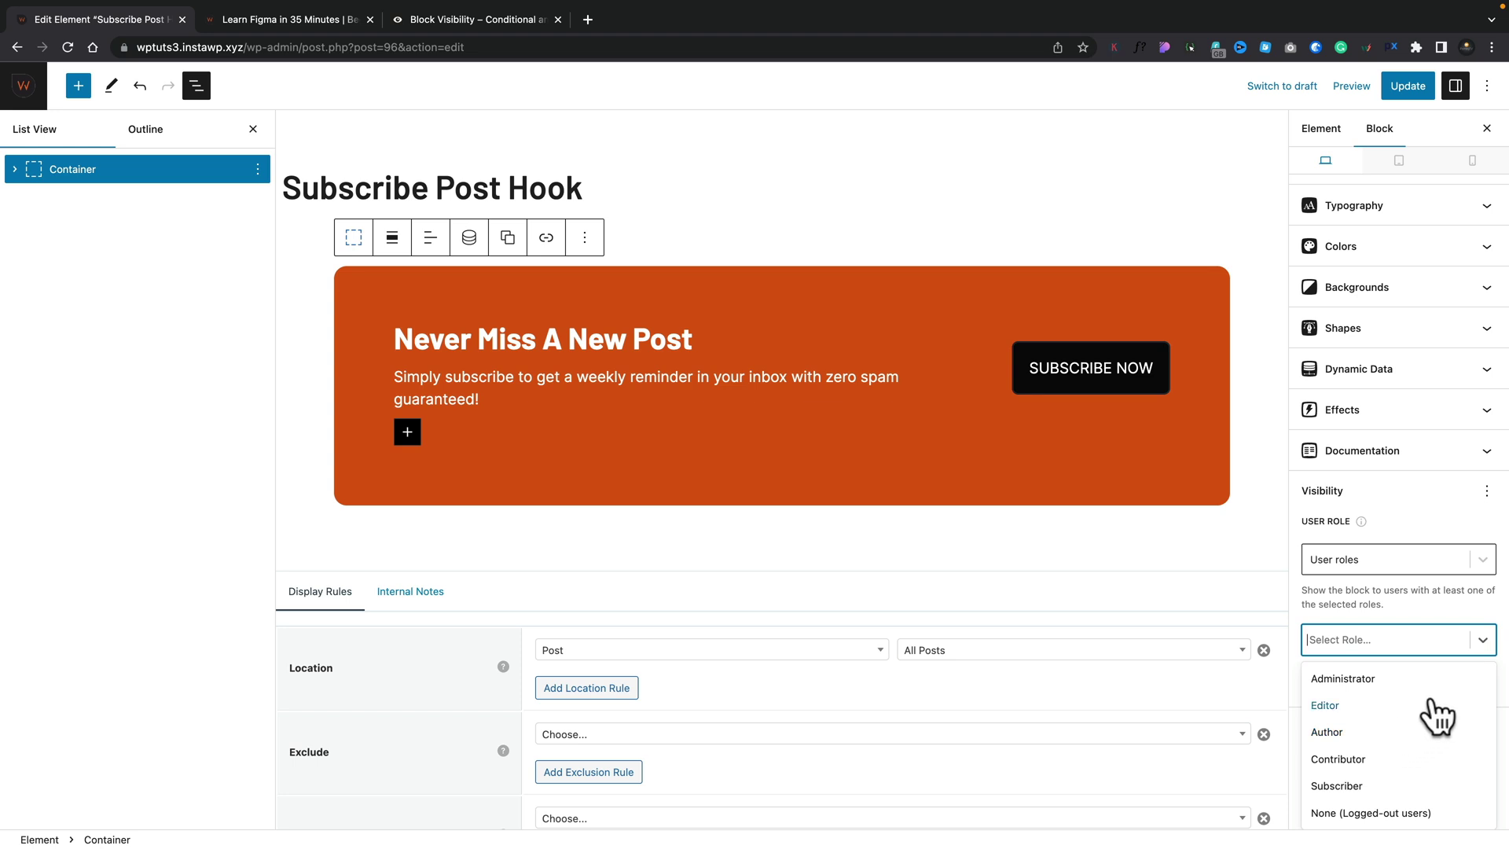
left_click(1481, 641)
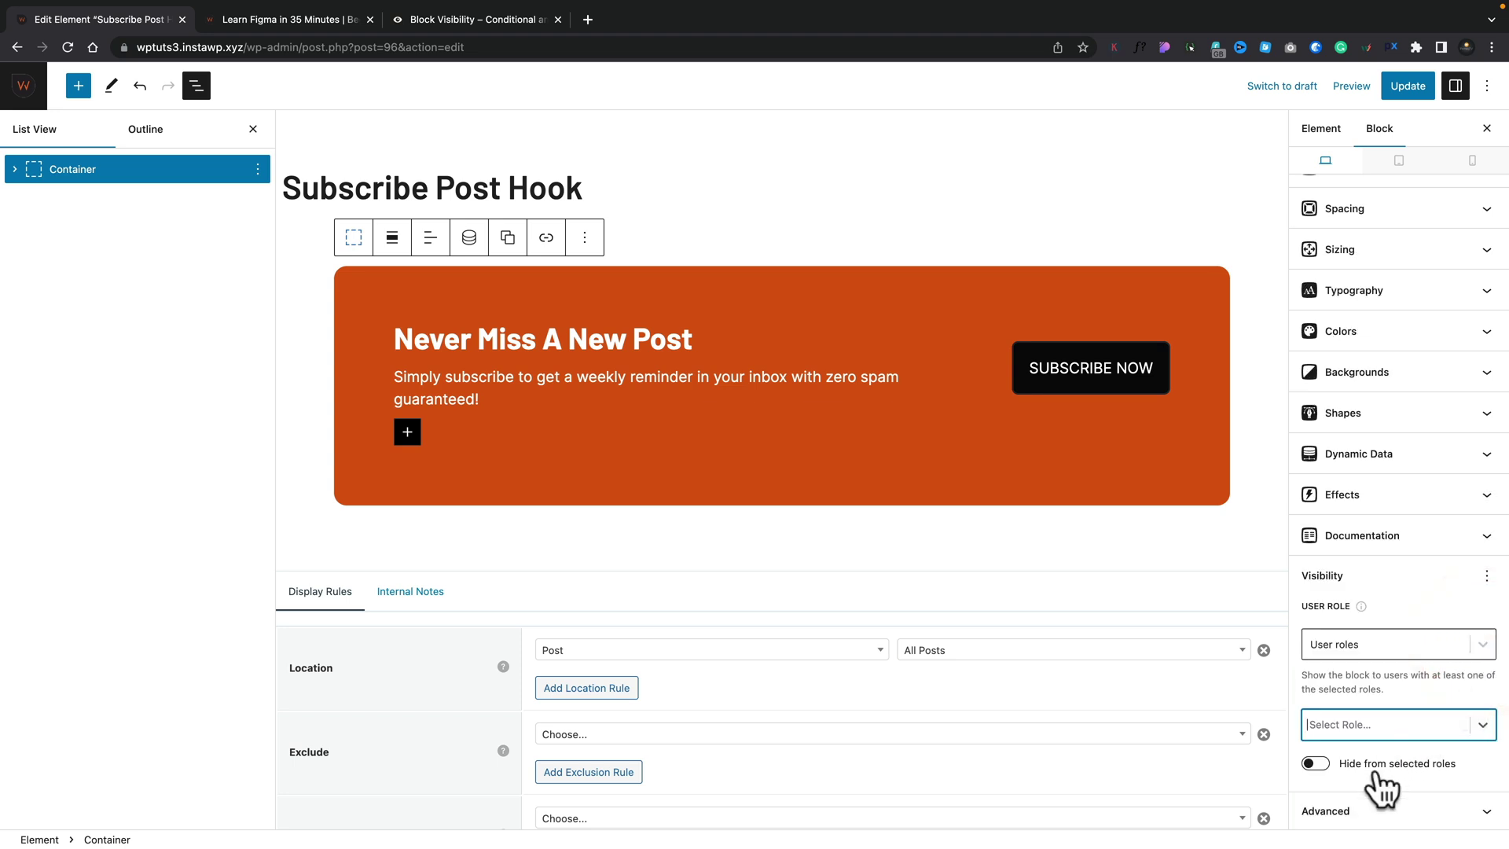
Set the User Role rule to Logged-out and update the Subscribe Post Hook element.
left_click(1479, 646)
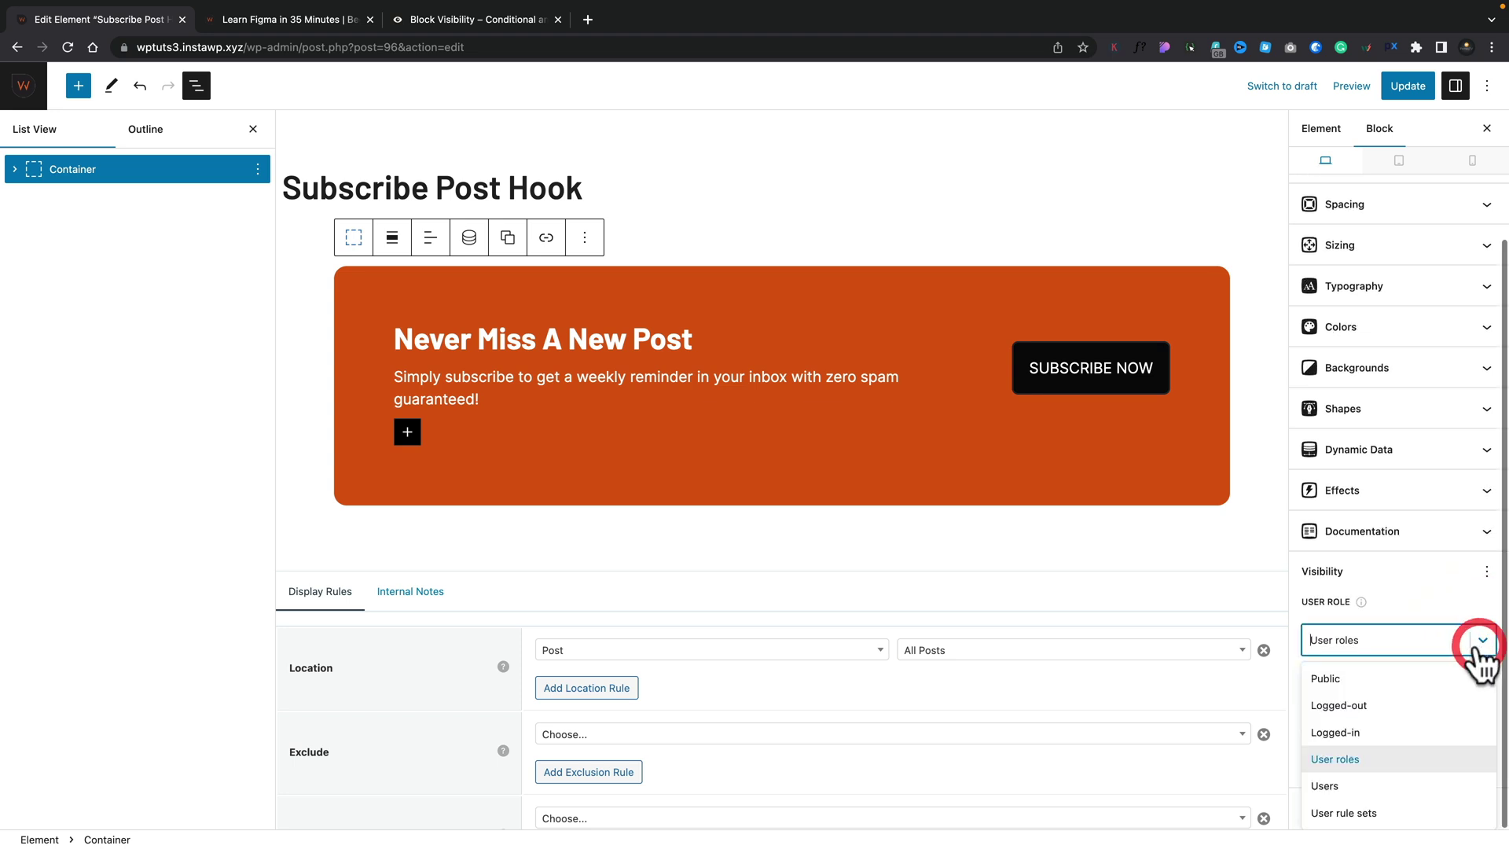
left_click(1346, 782)
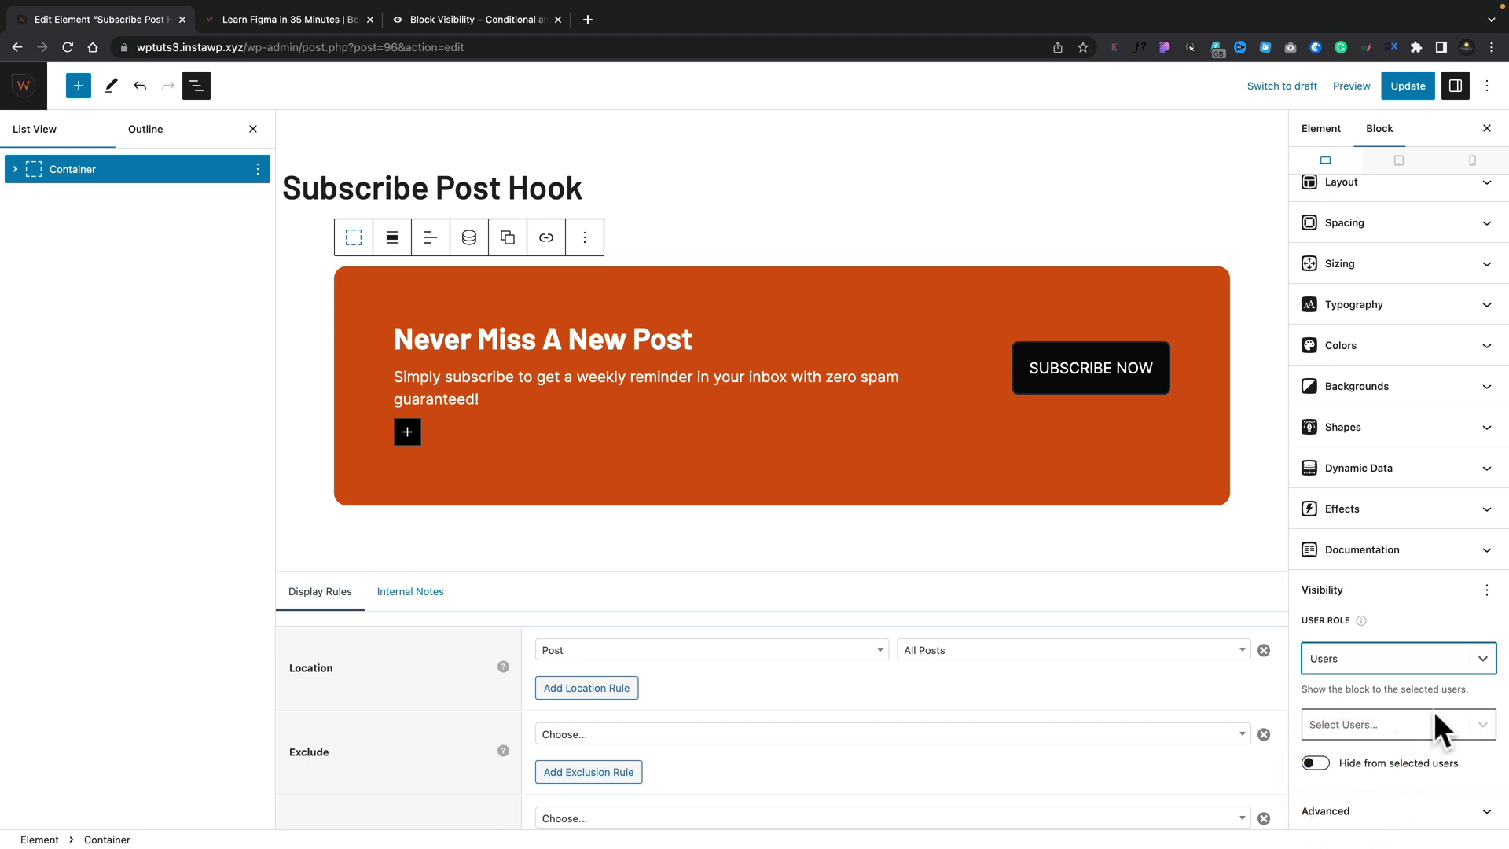
left_click(1474, 664)
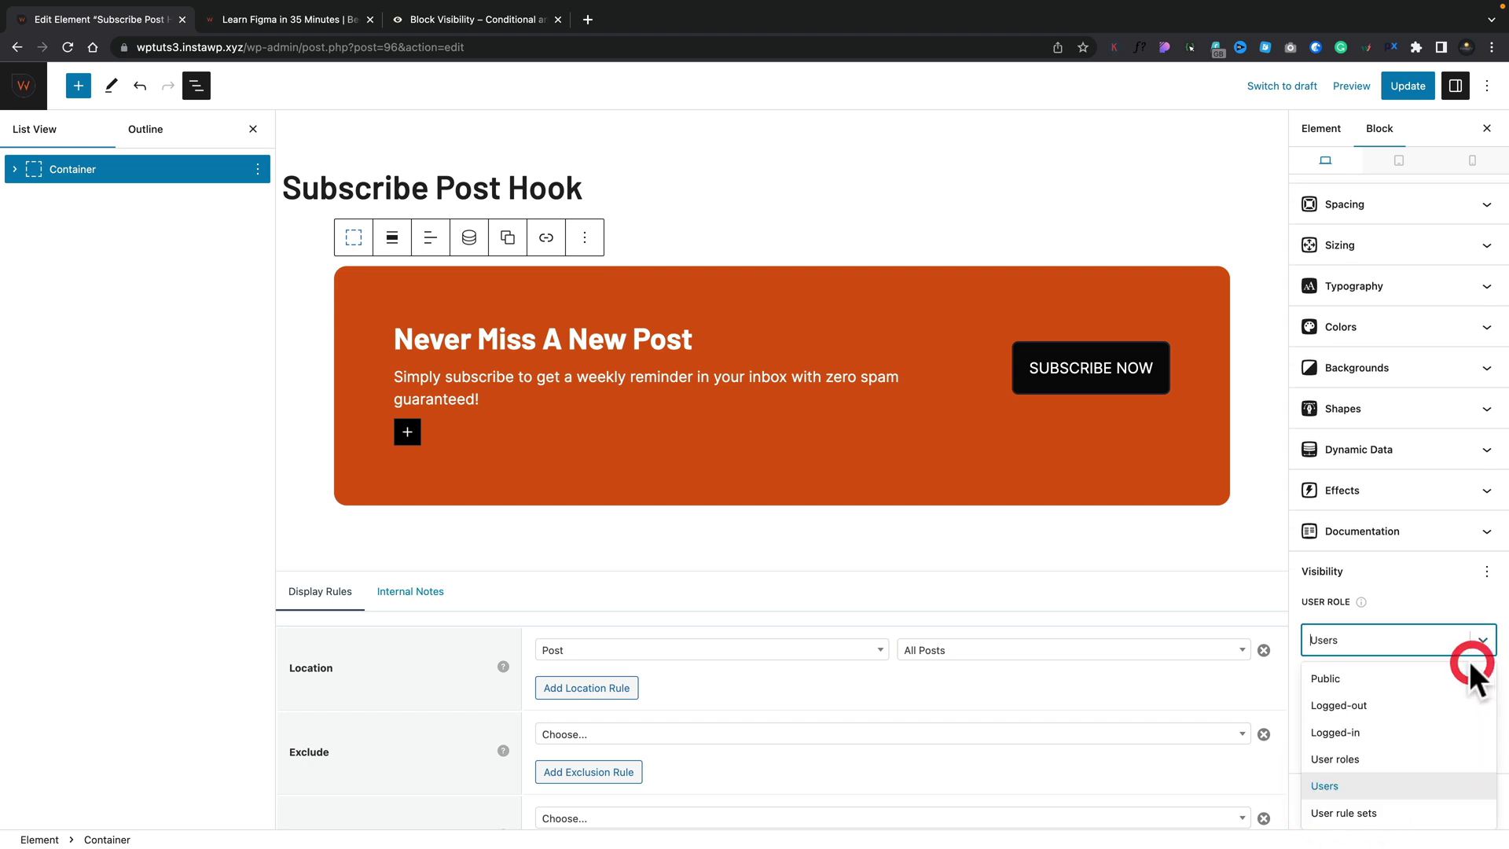
left_click(1358, 809)
scroll(1389, 702, "down", 2)
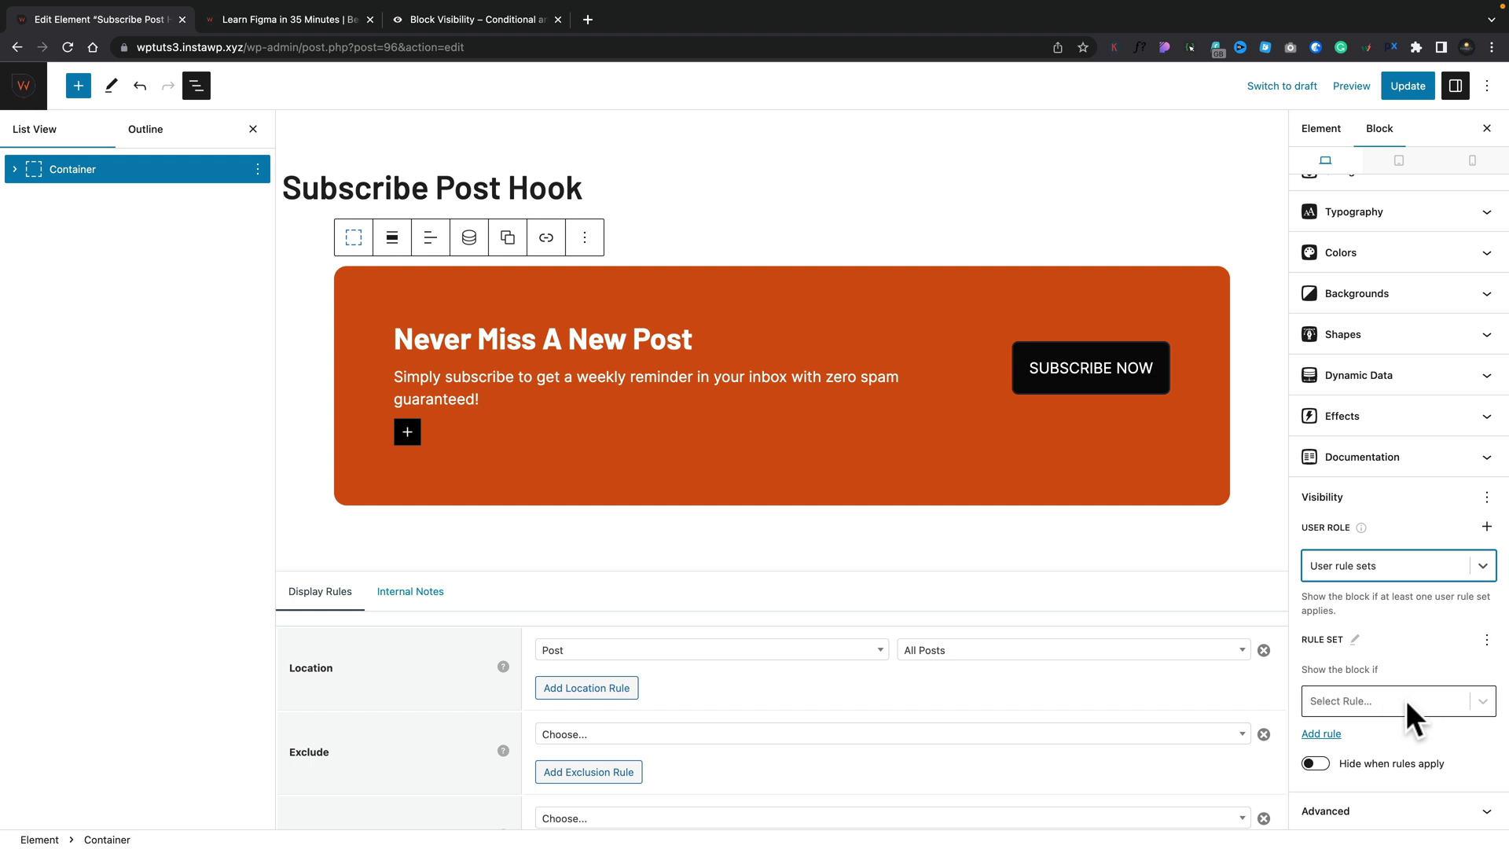
left_click(1482, 566)
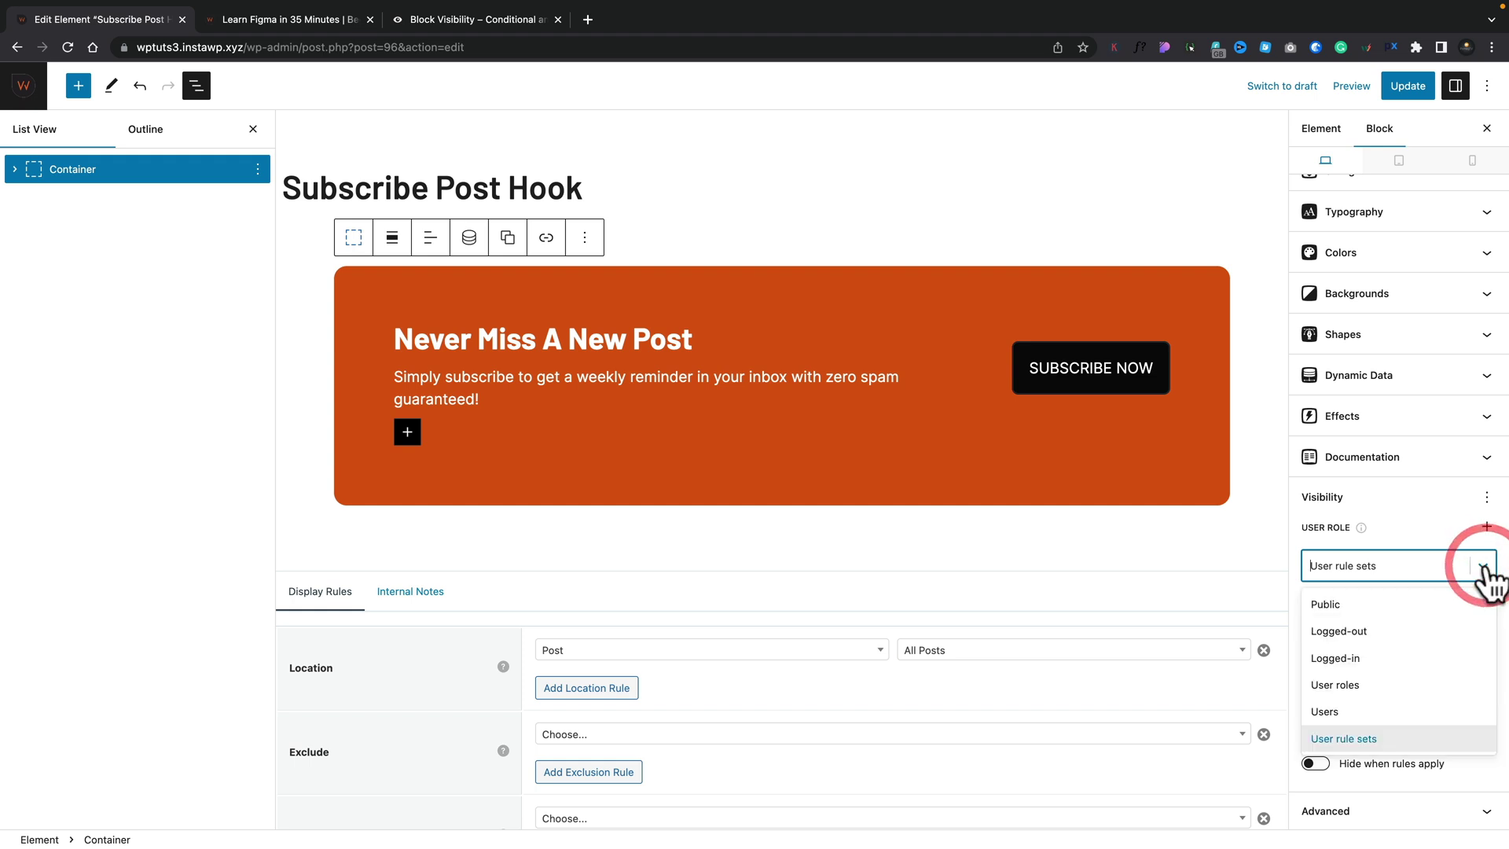
left_click(1370, 631)
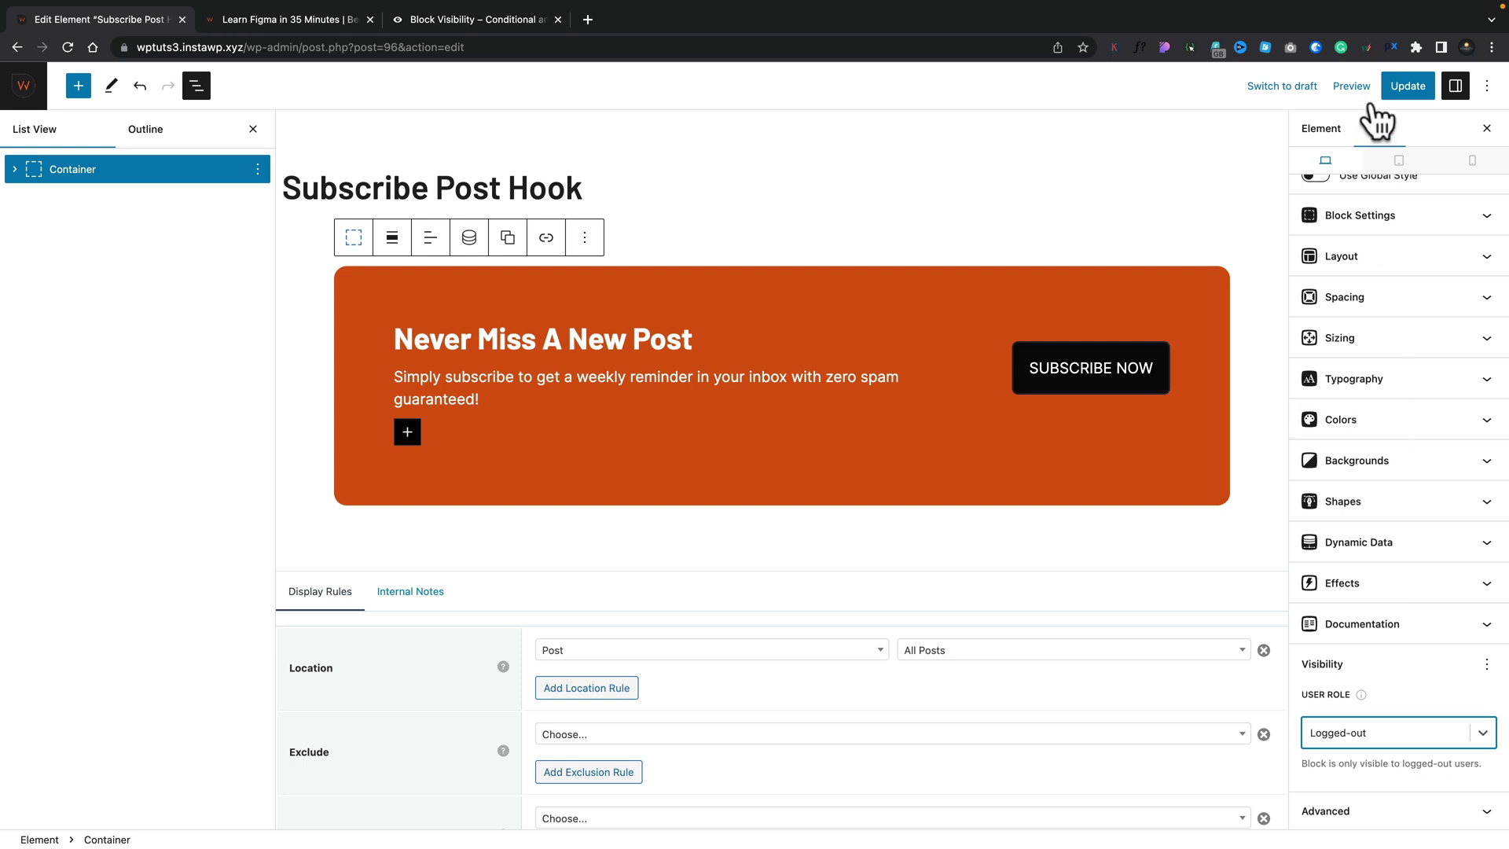
left_click(1402, 84)
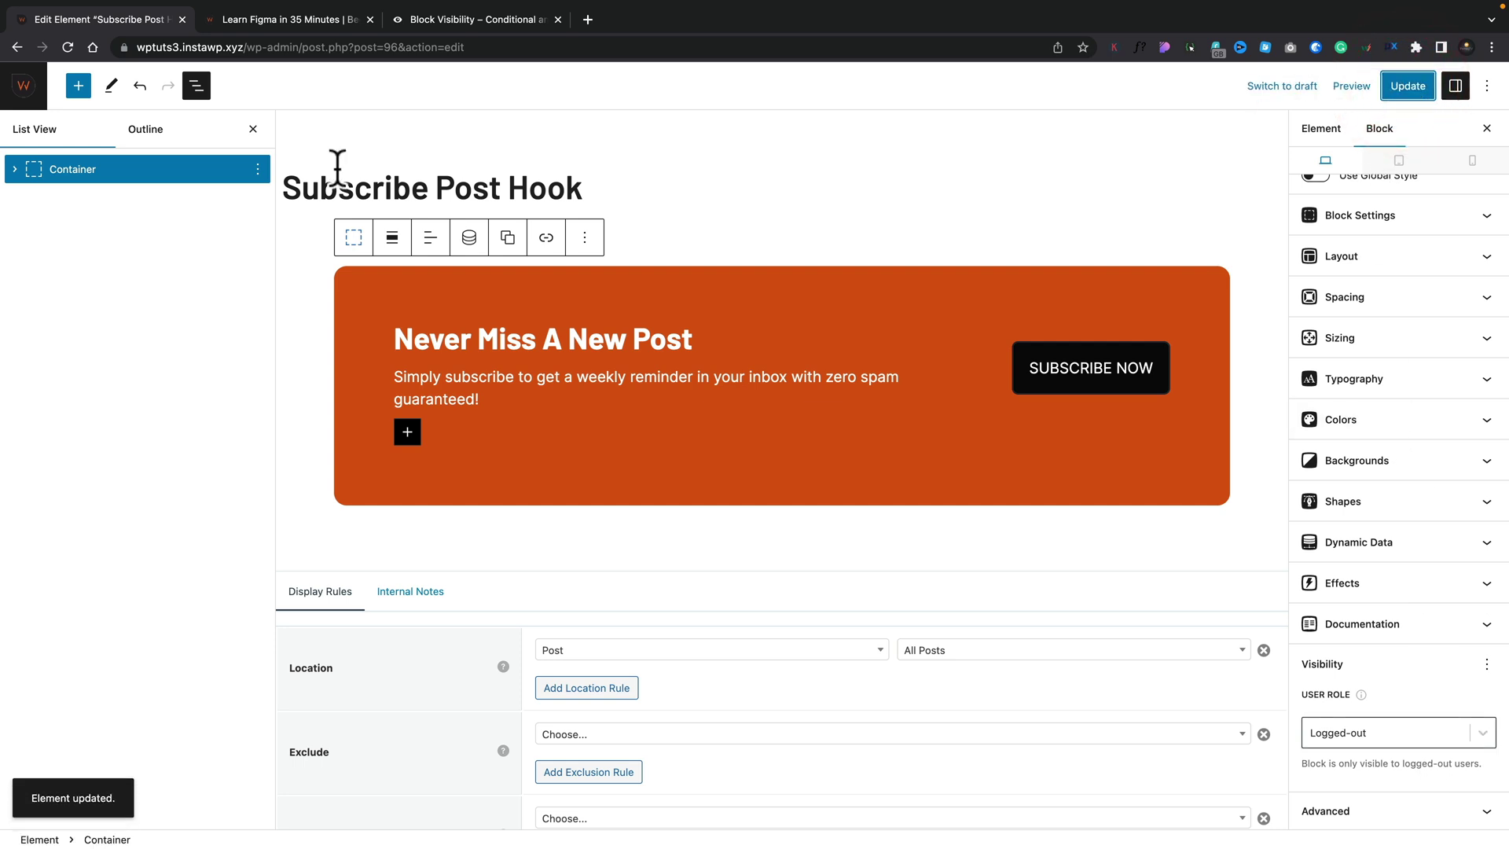
Reload the Learn Figma post and confirm the subscribe box is hidden for the logged-in admin.
left_click(280, 14)
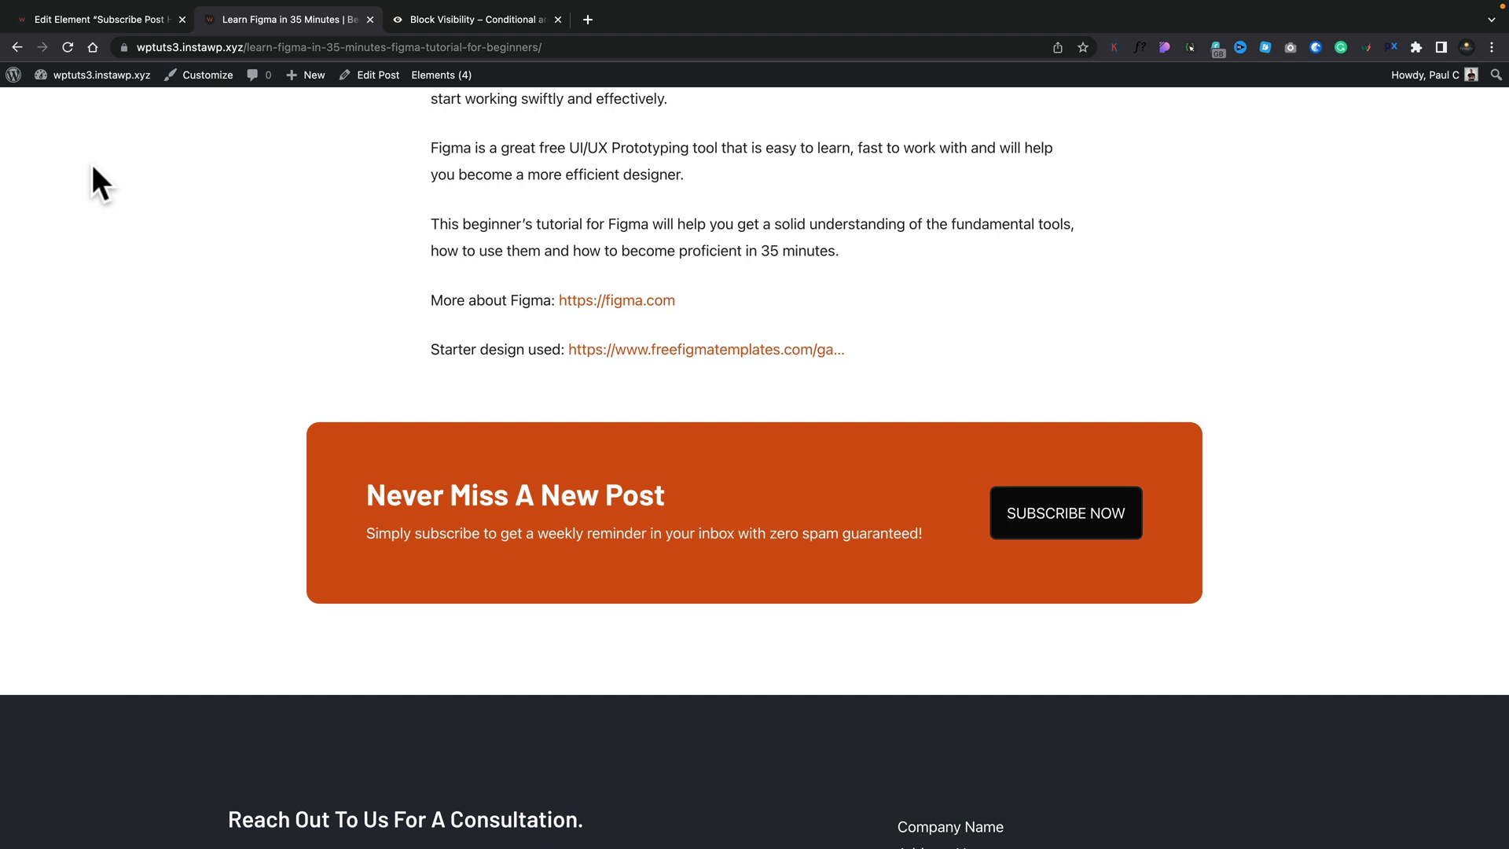
left_click(66, 48)
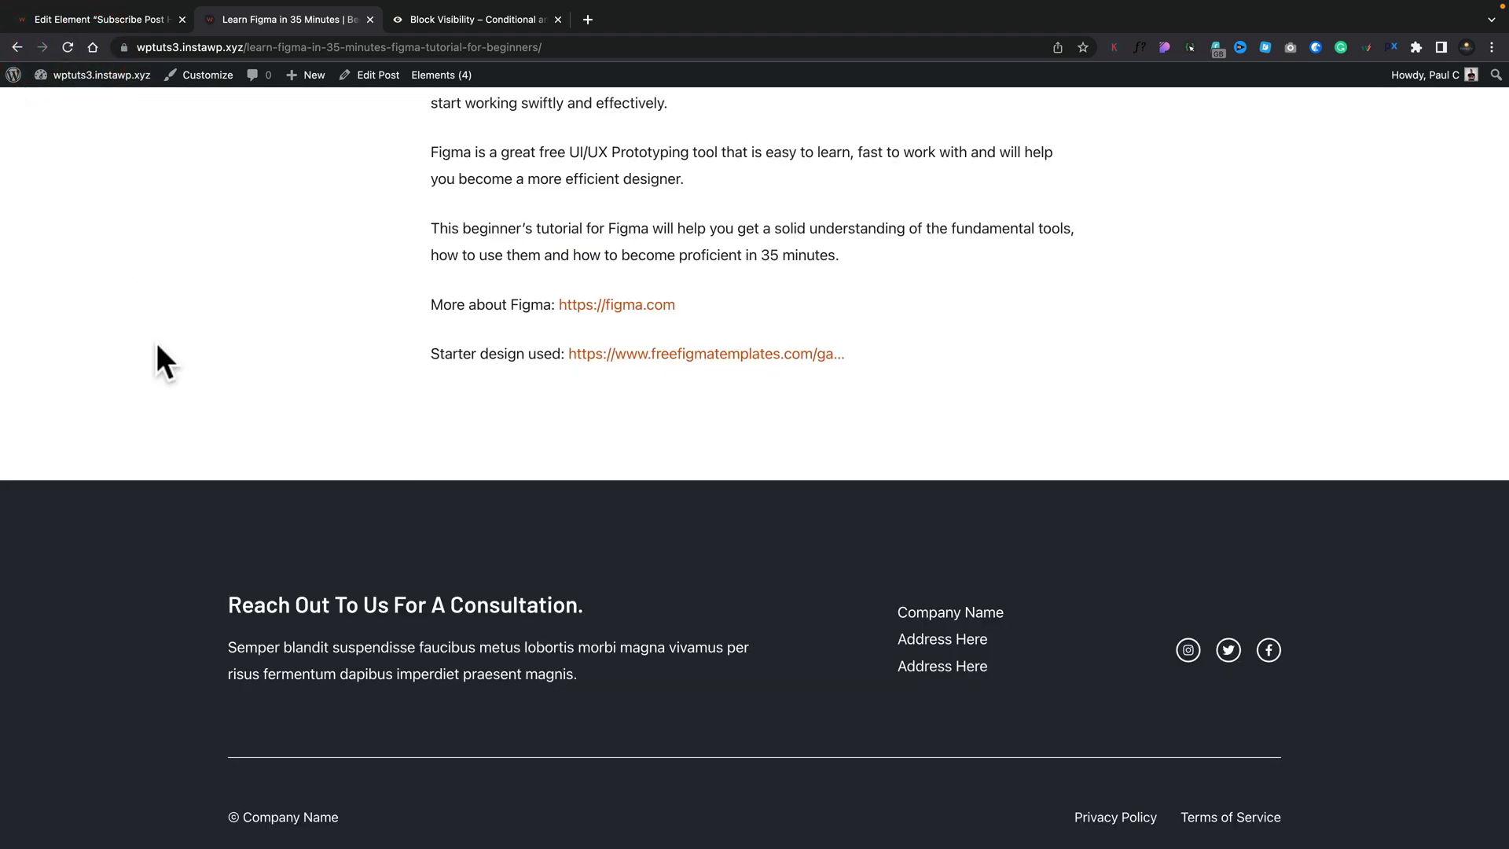
scroll(157, 343, "up", 9)
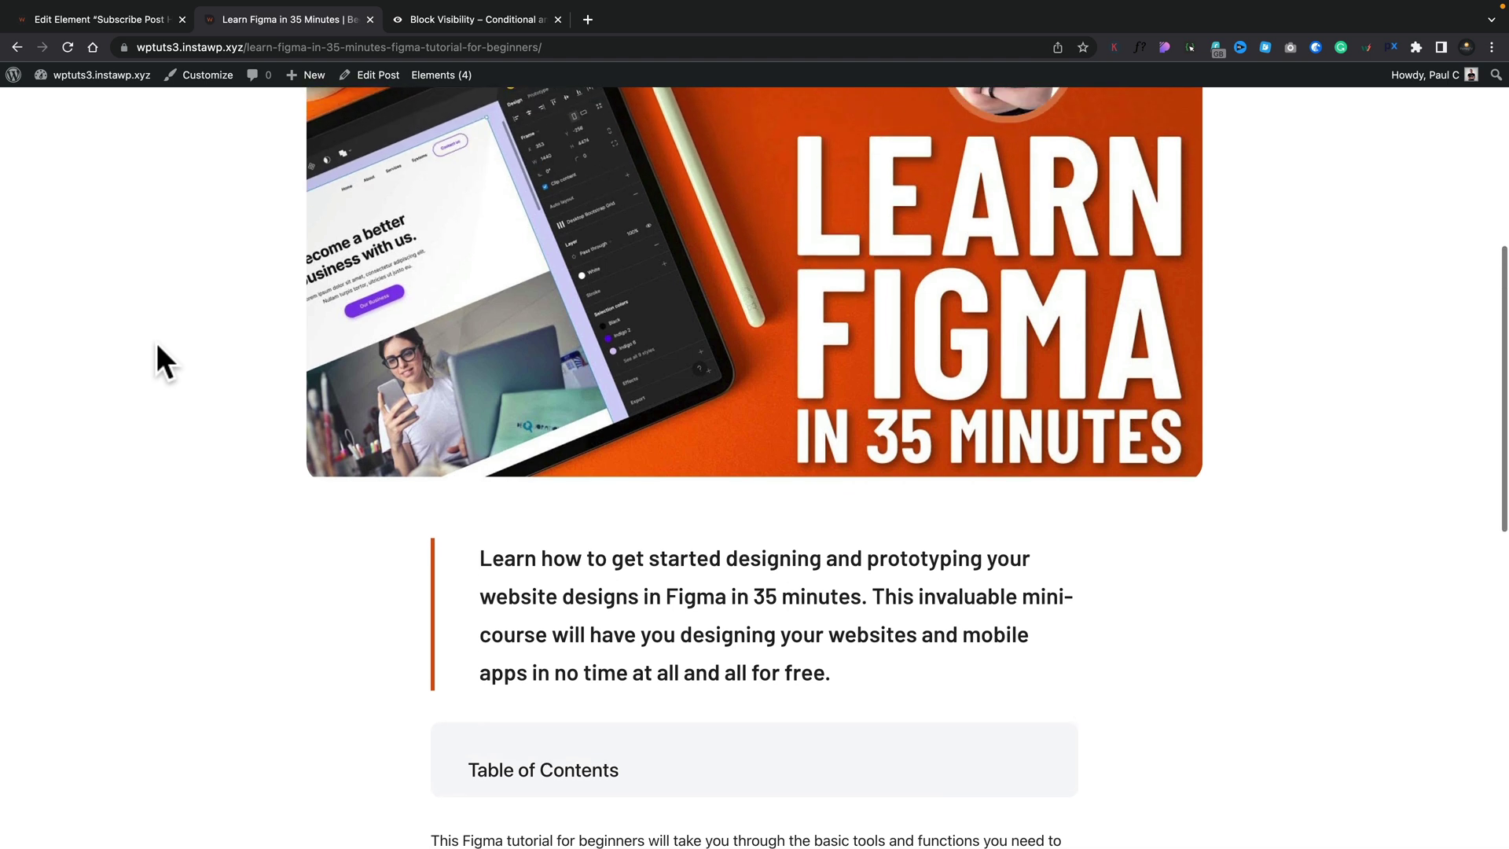
scroll(157, 343, "down", 7)
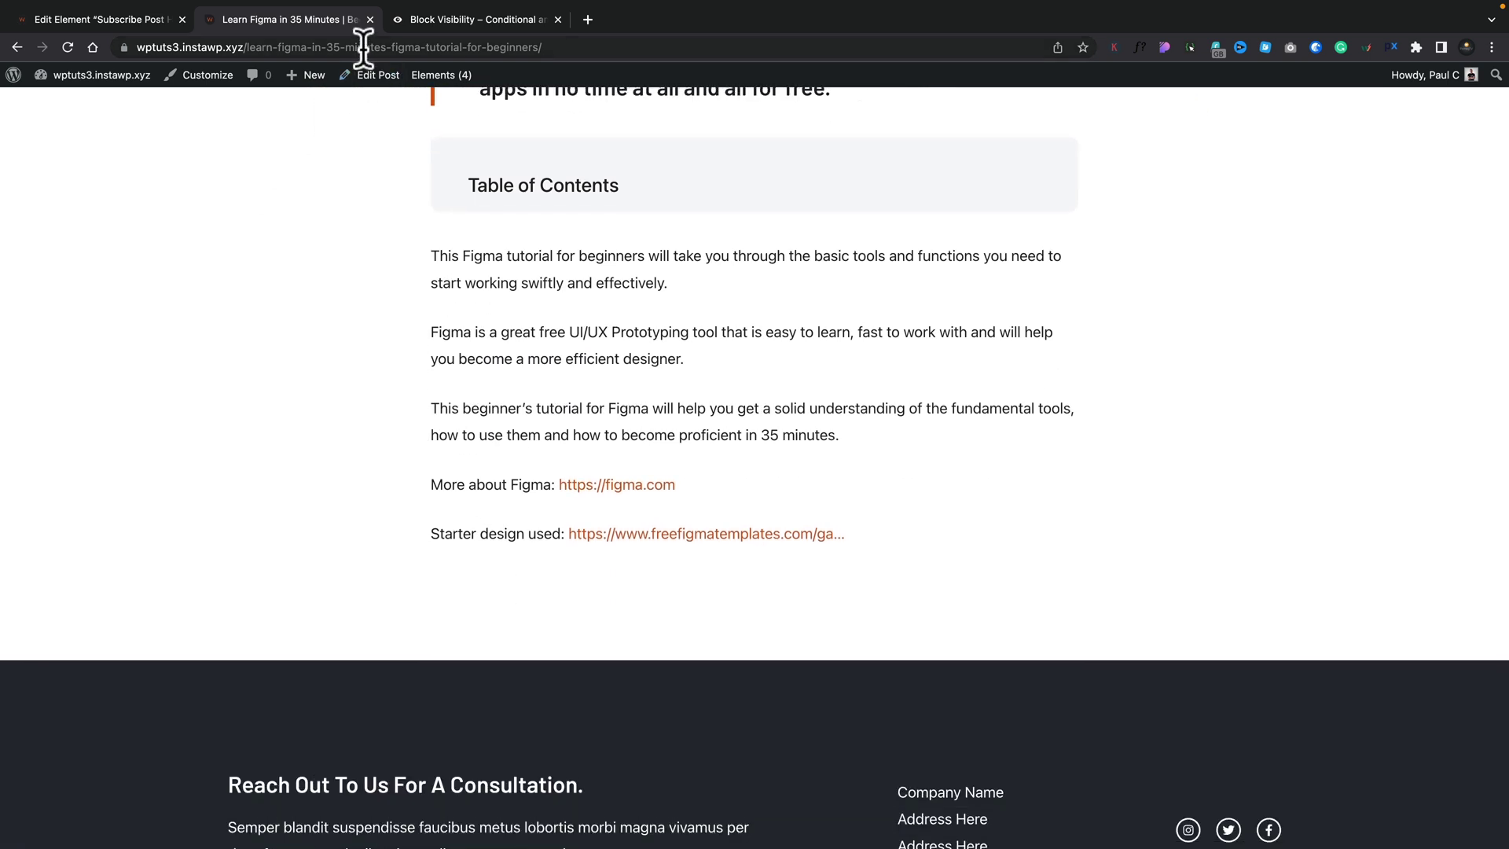
Open the post's URL in an incognito window to see the subscribe box for logged-out visitors.
left_click(363, 47)
key("super+c")
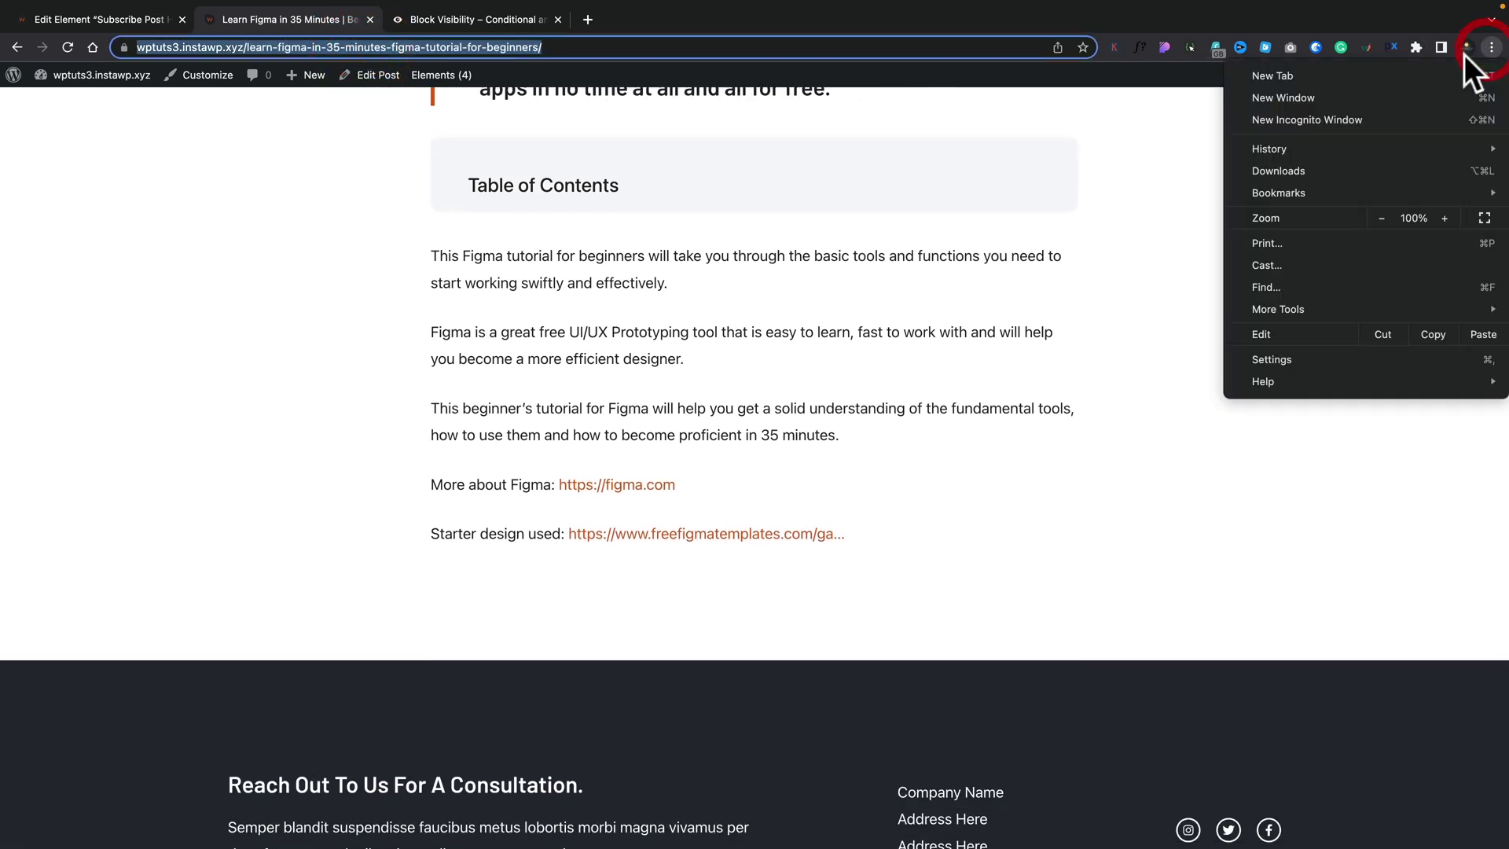
left_click(1371, 112)
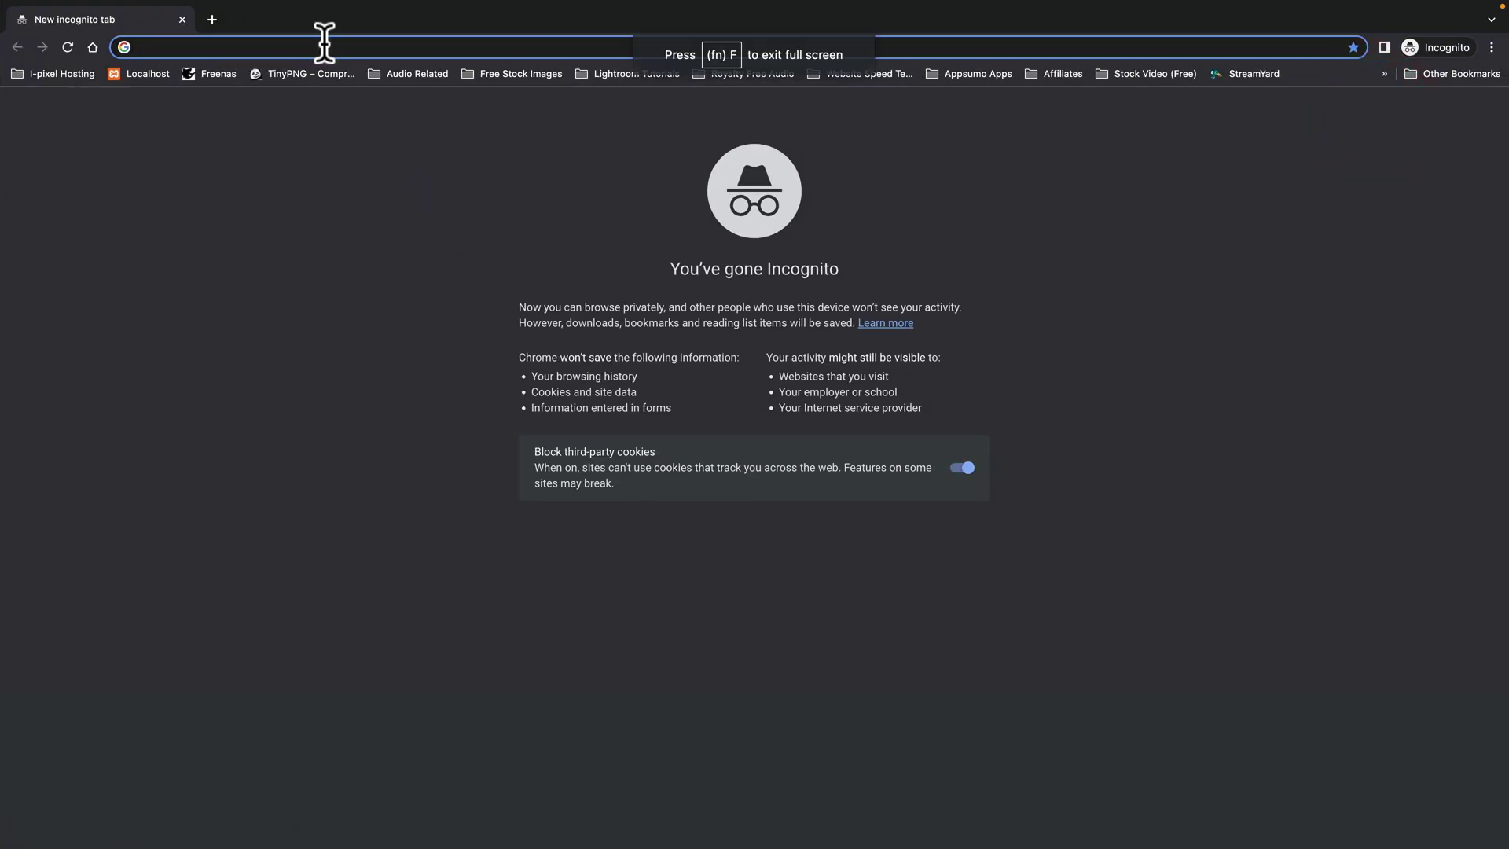
key("super+v")
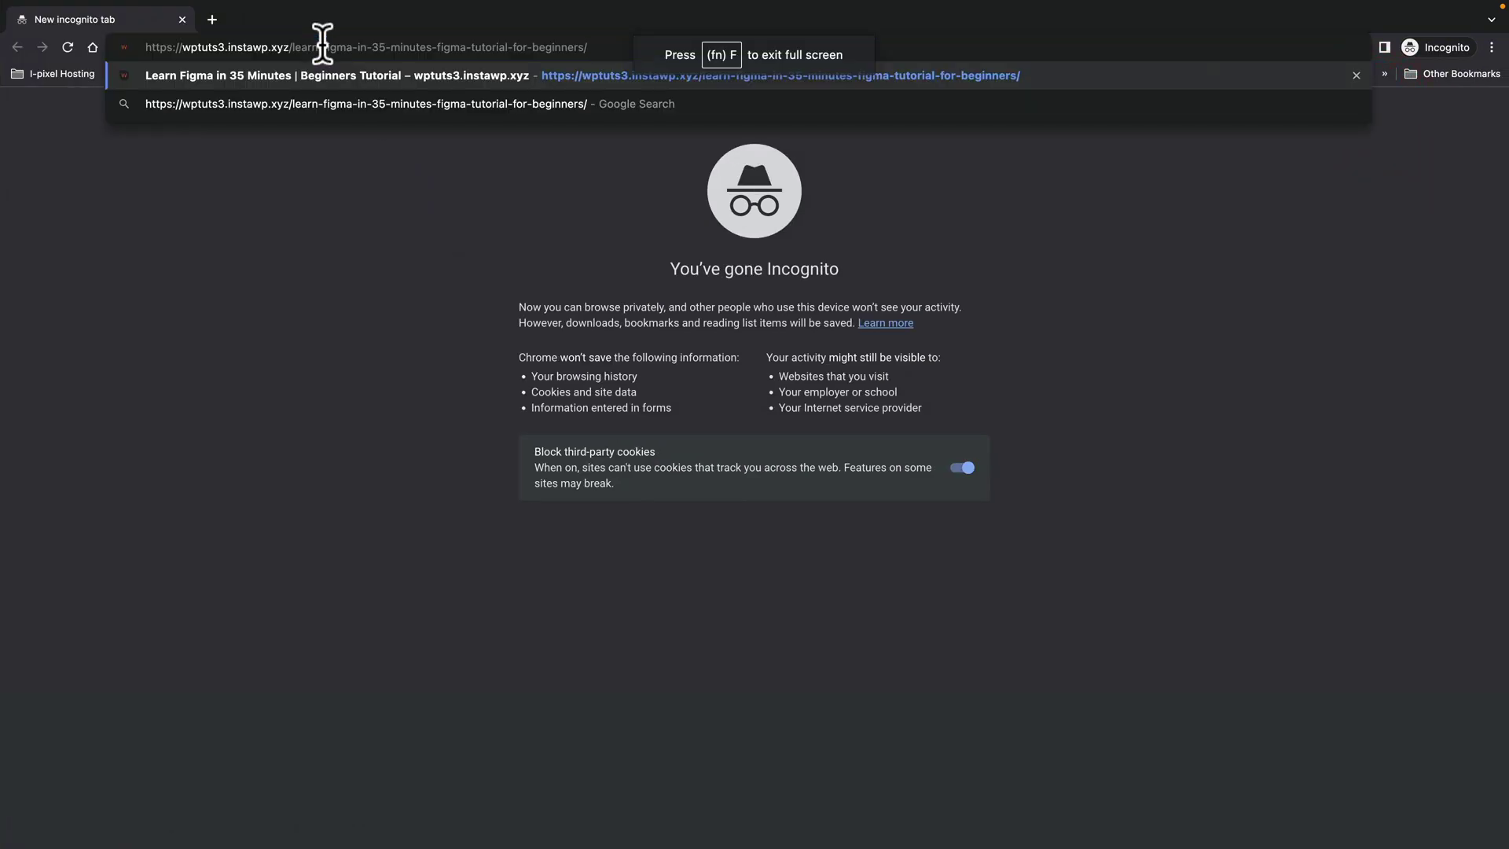
key("Return")
scroll(370, 472, "down", 12)
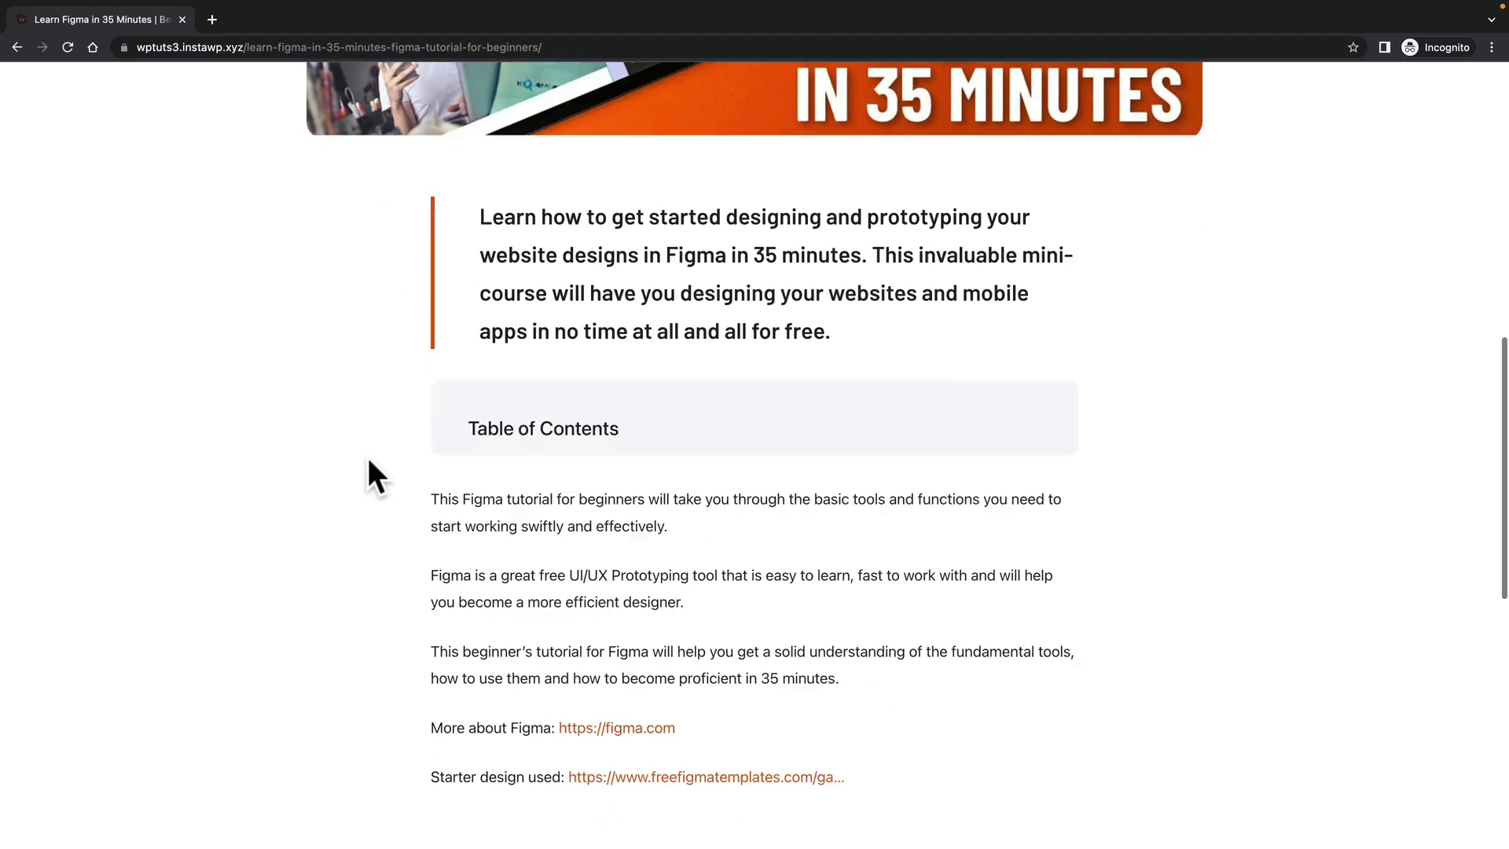
scroll(440, 479, "down", 3)
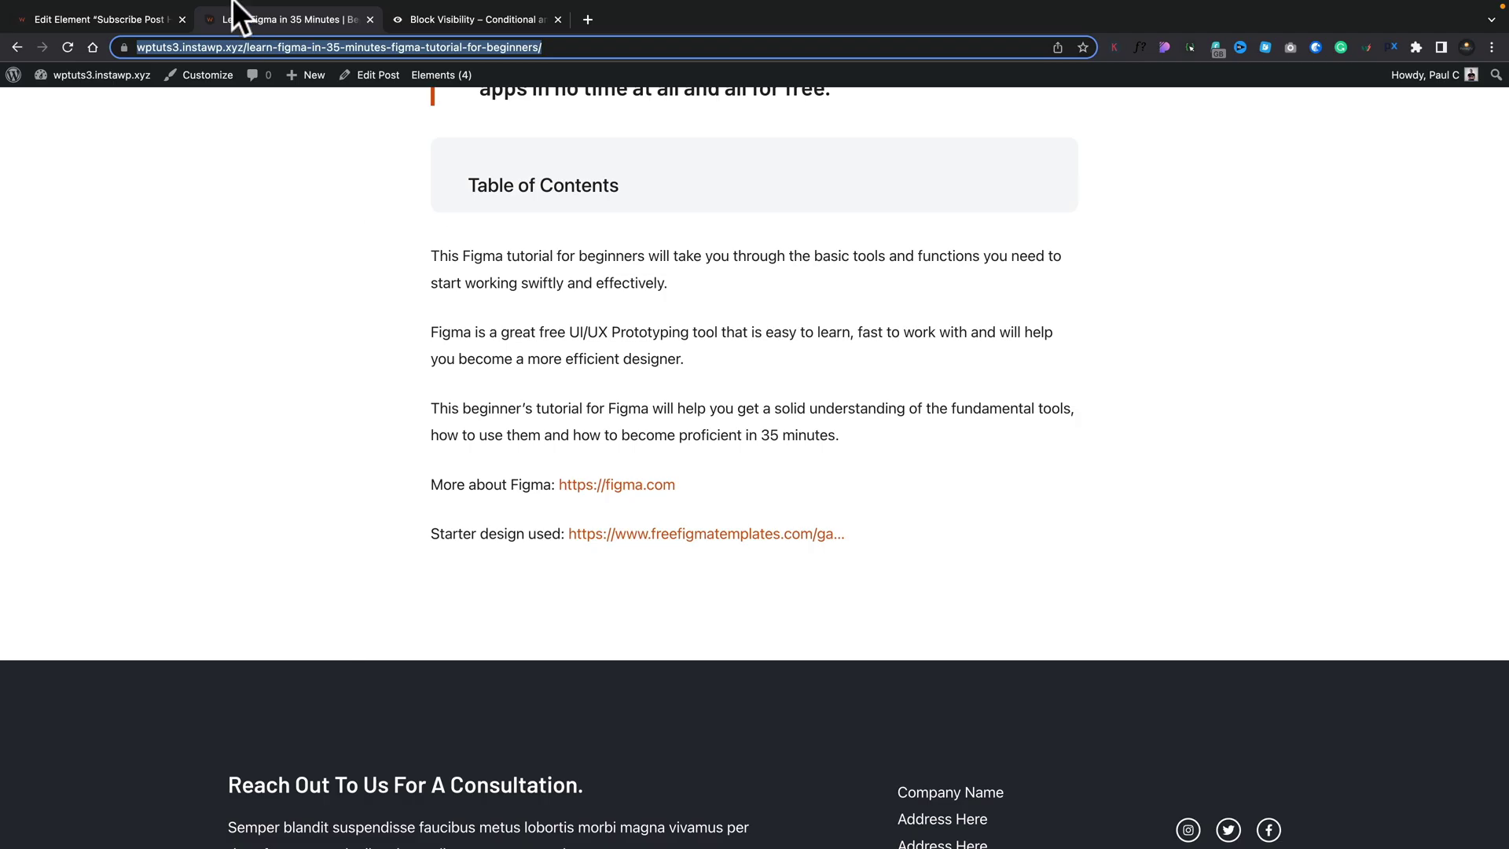
Reset all Visibility controls on the subscribe Container, removing its Logged-out User Role rule.
left_click(105, 16)
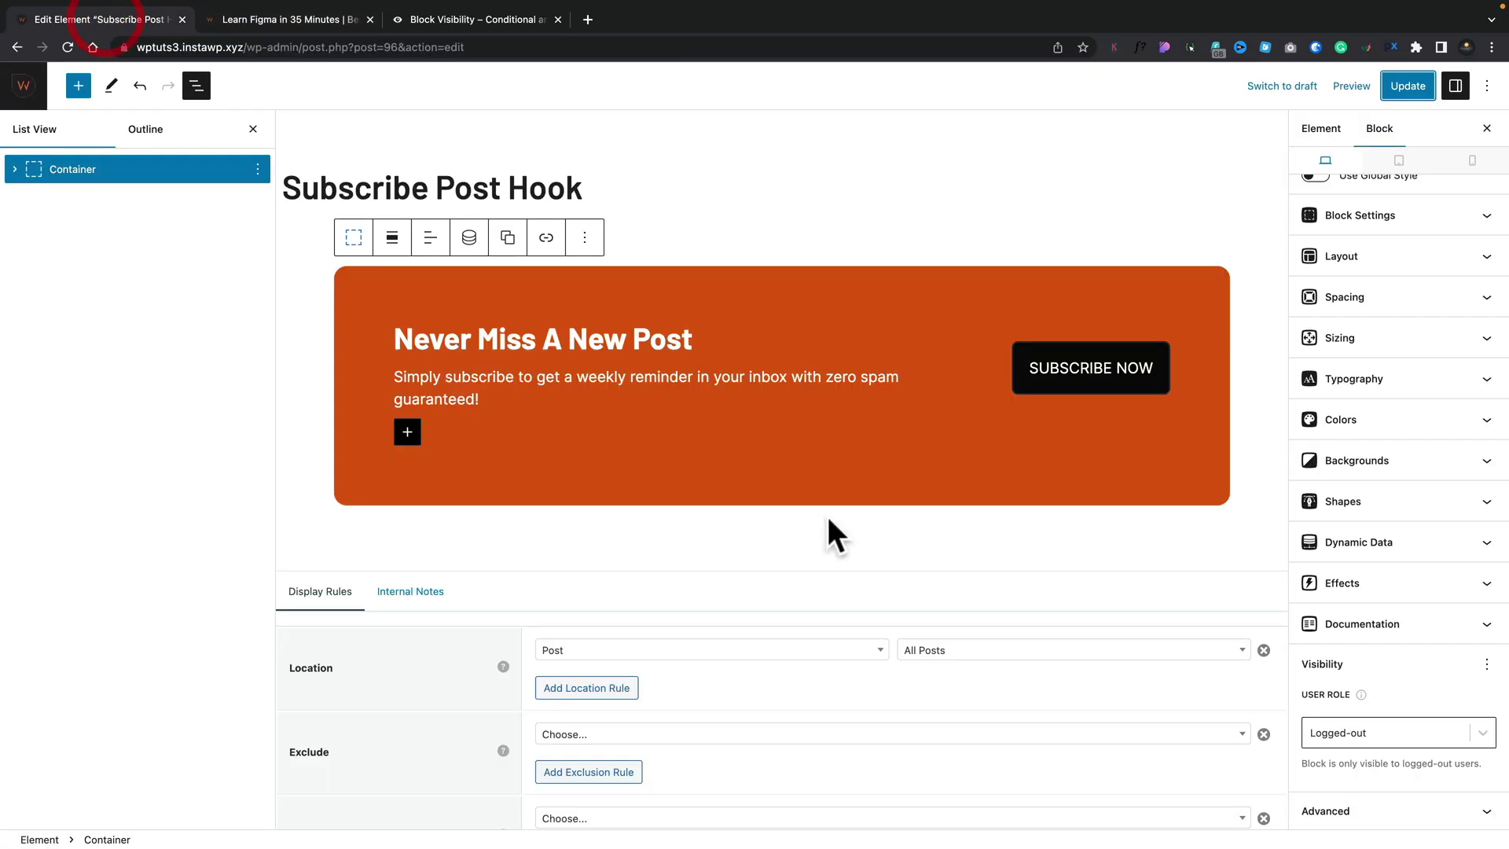
left_click(1487, 665)
left_click(1384, 618)
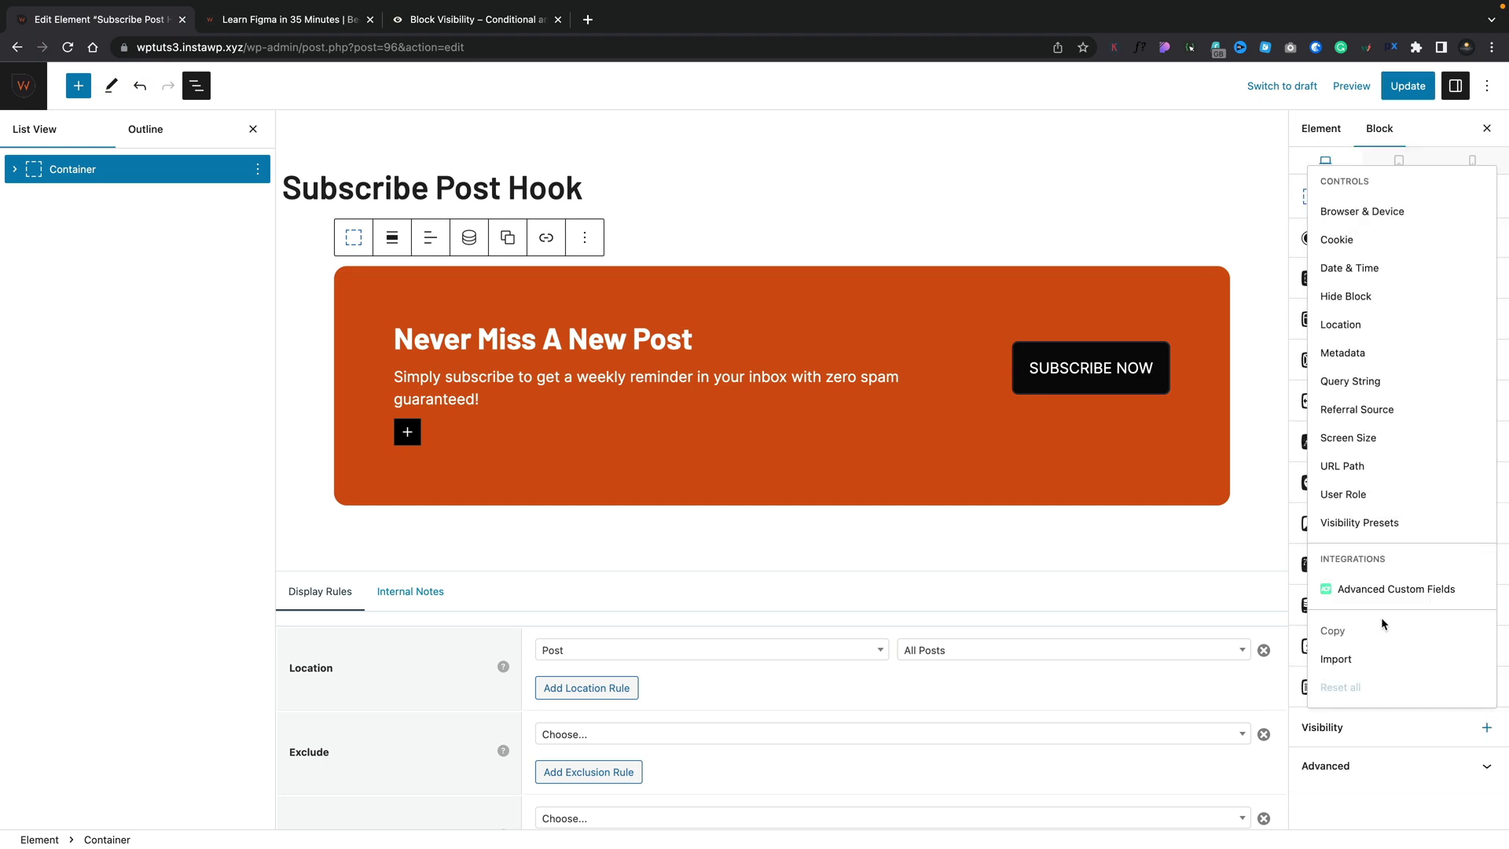
left_click(1378, 789)
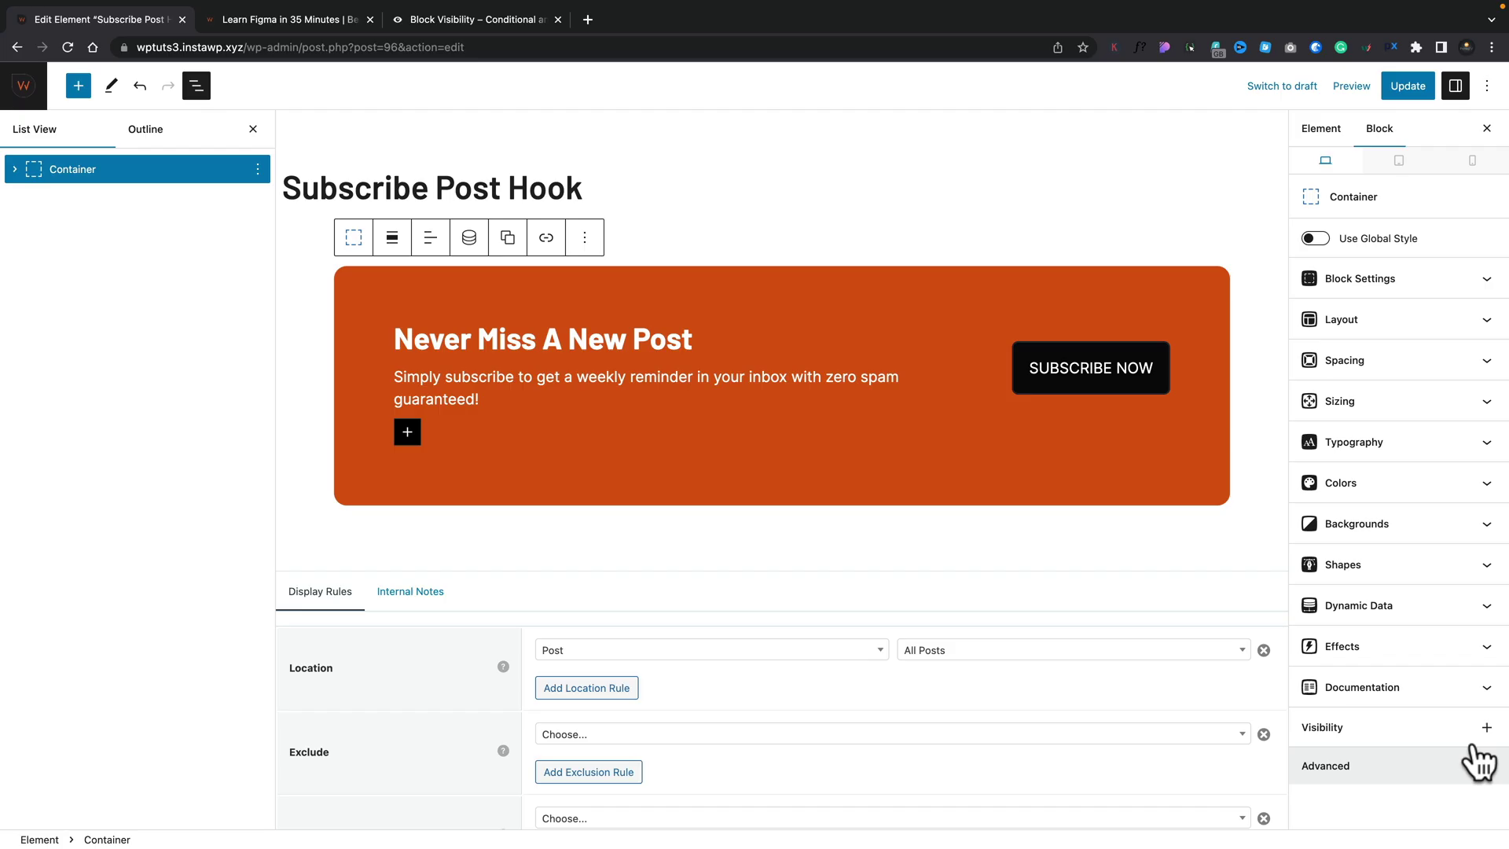
left_click(1487, 728)
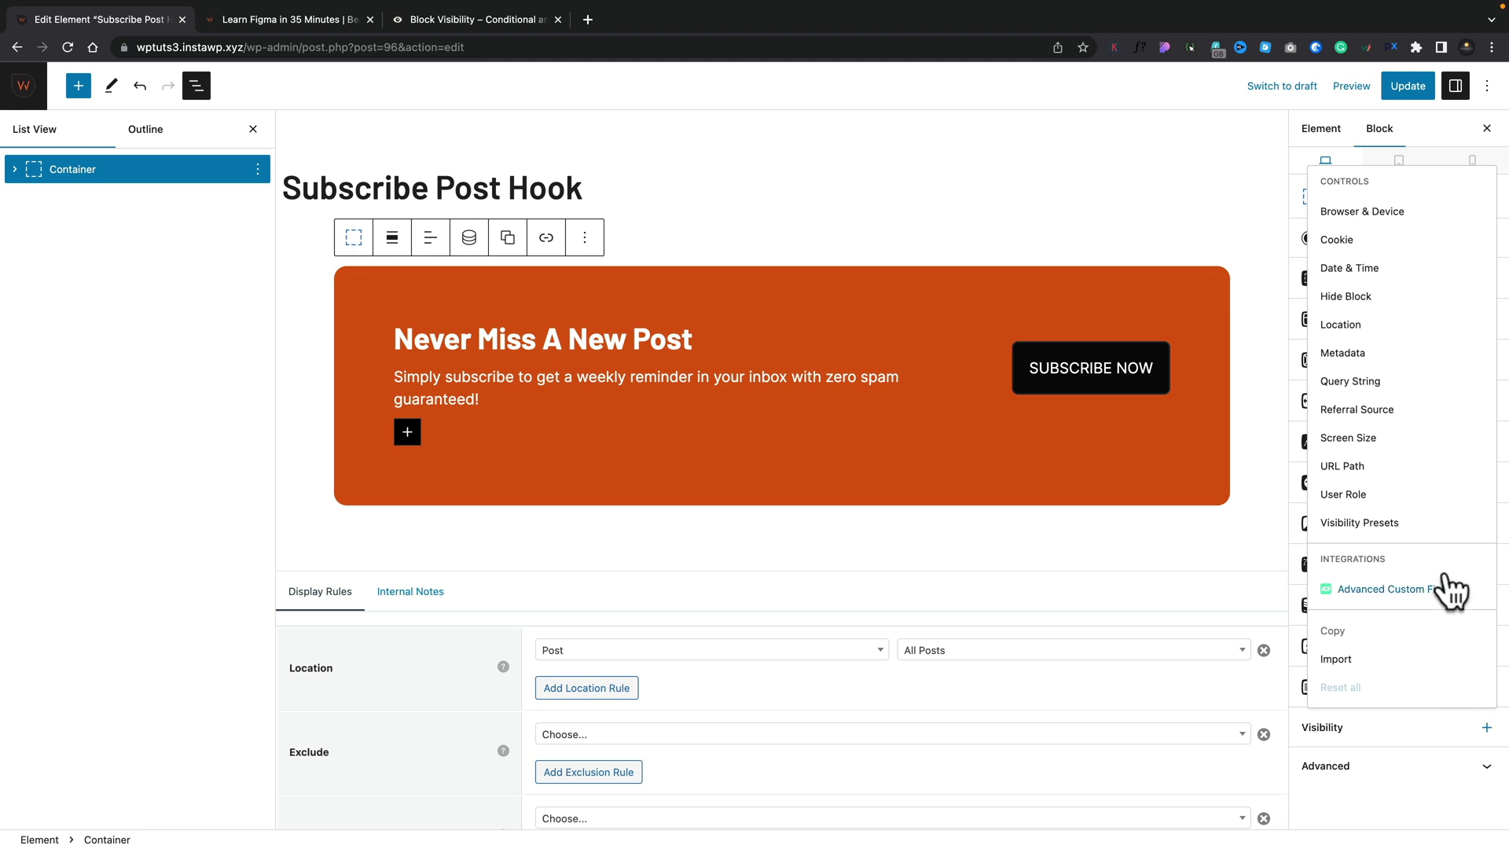
Add an empty Referral Source visibility control to the subscribe container, then open a new browser tab.
left_click(1388, 410)
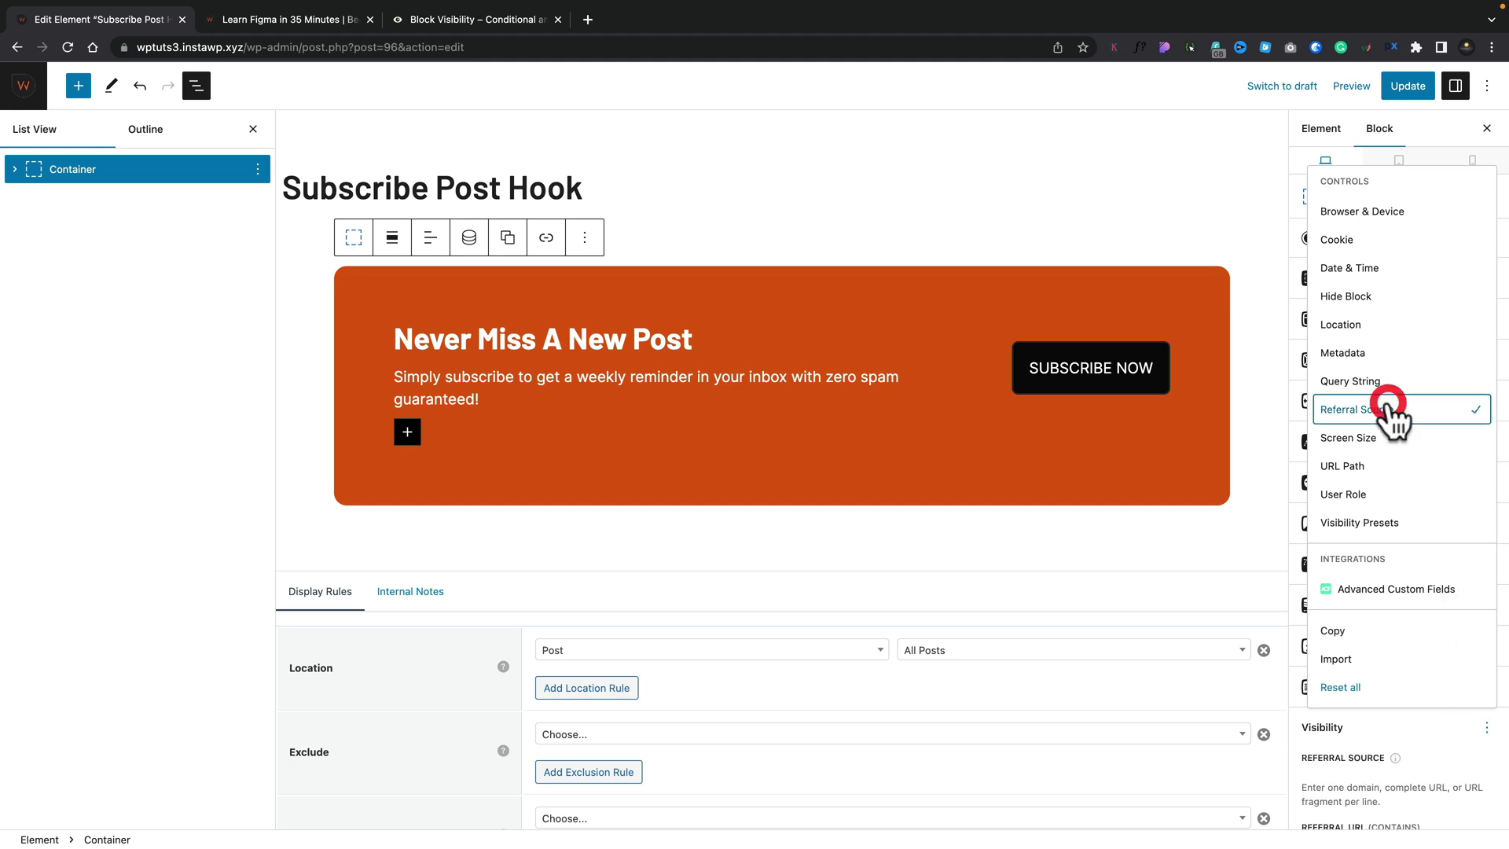
left_click(1421, 734)
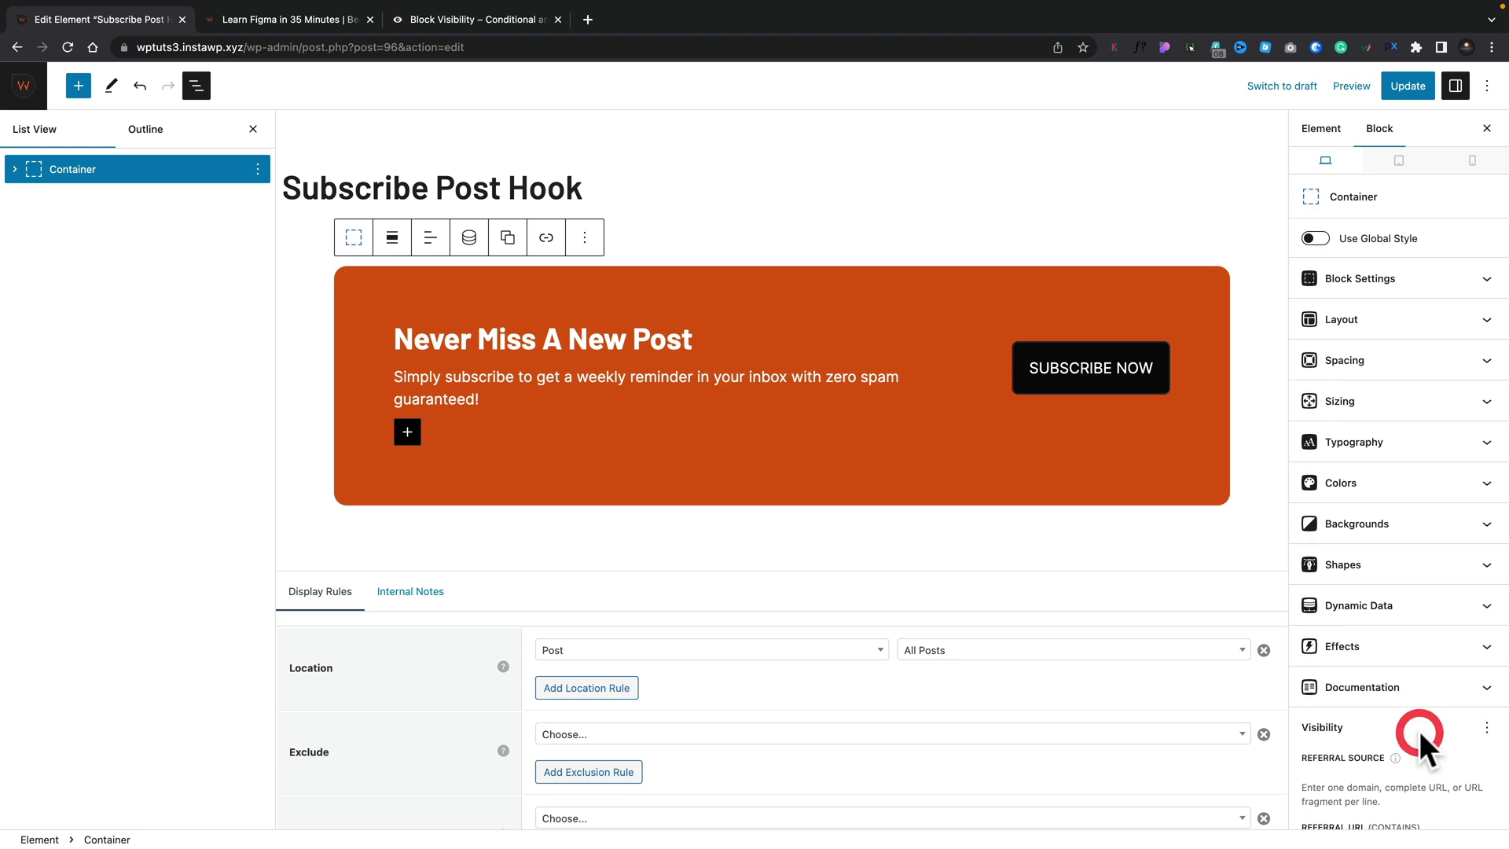
scroll(1421, 735, "down", 5)
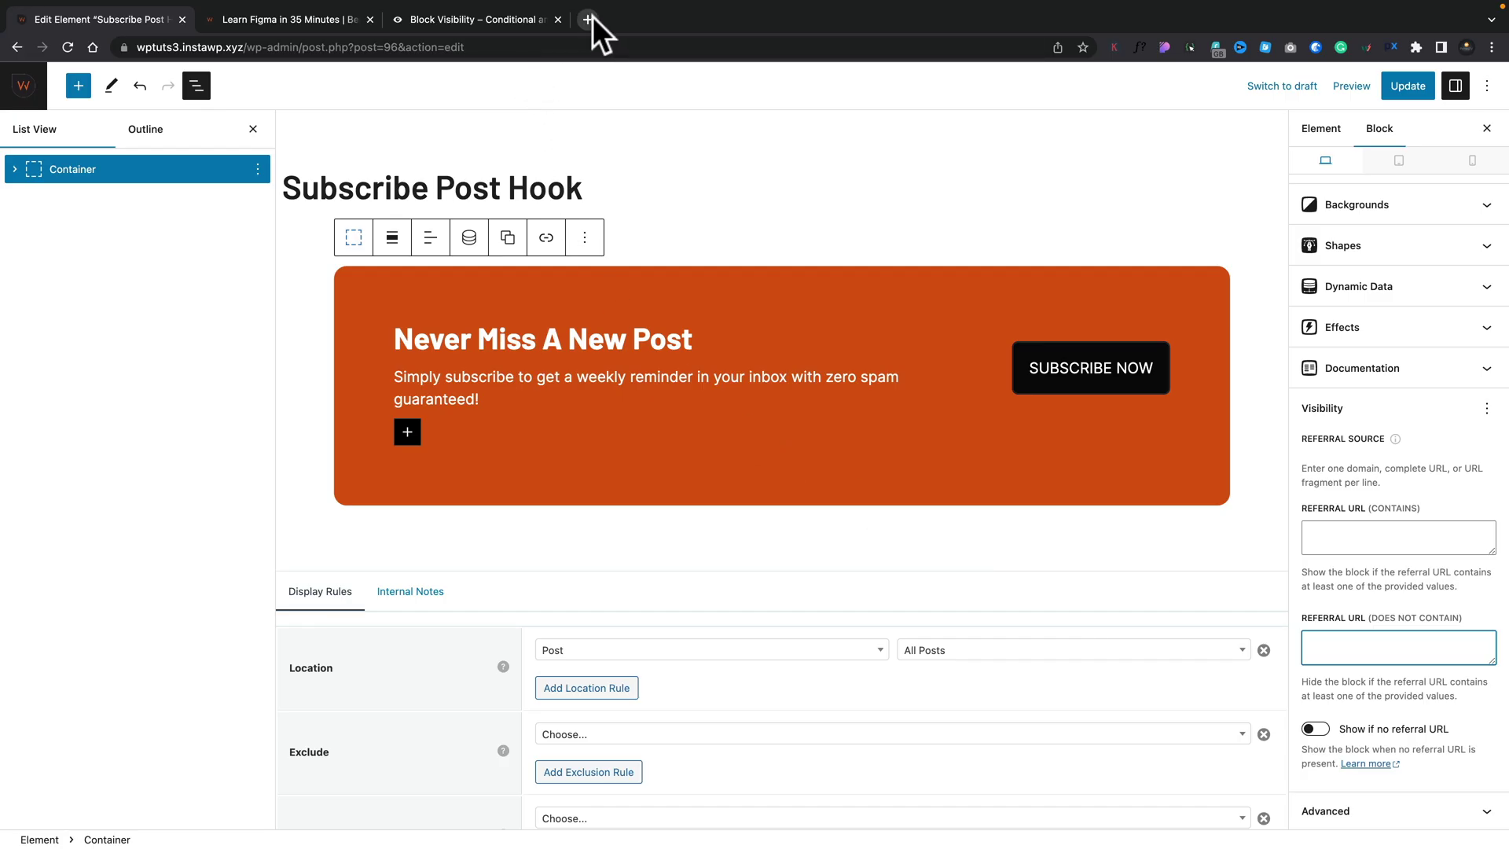
left_click(589, 19)
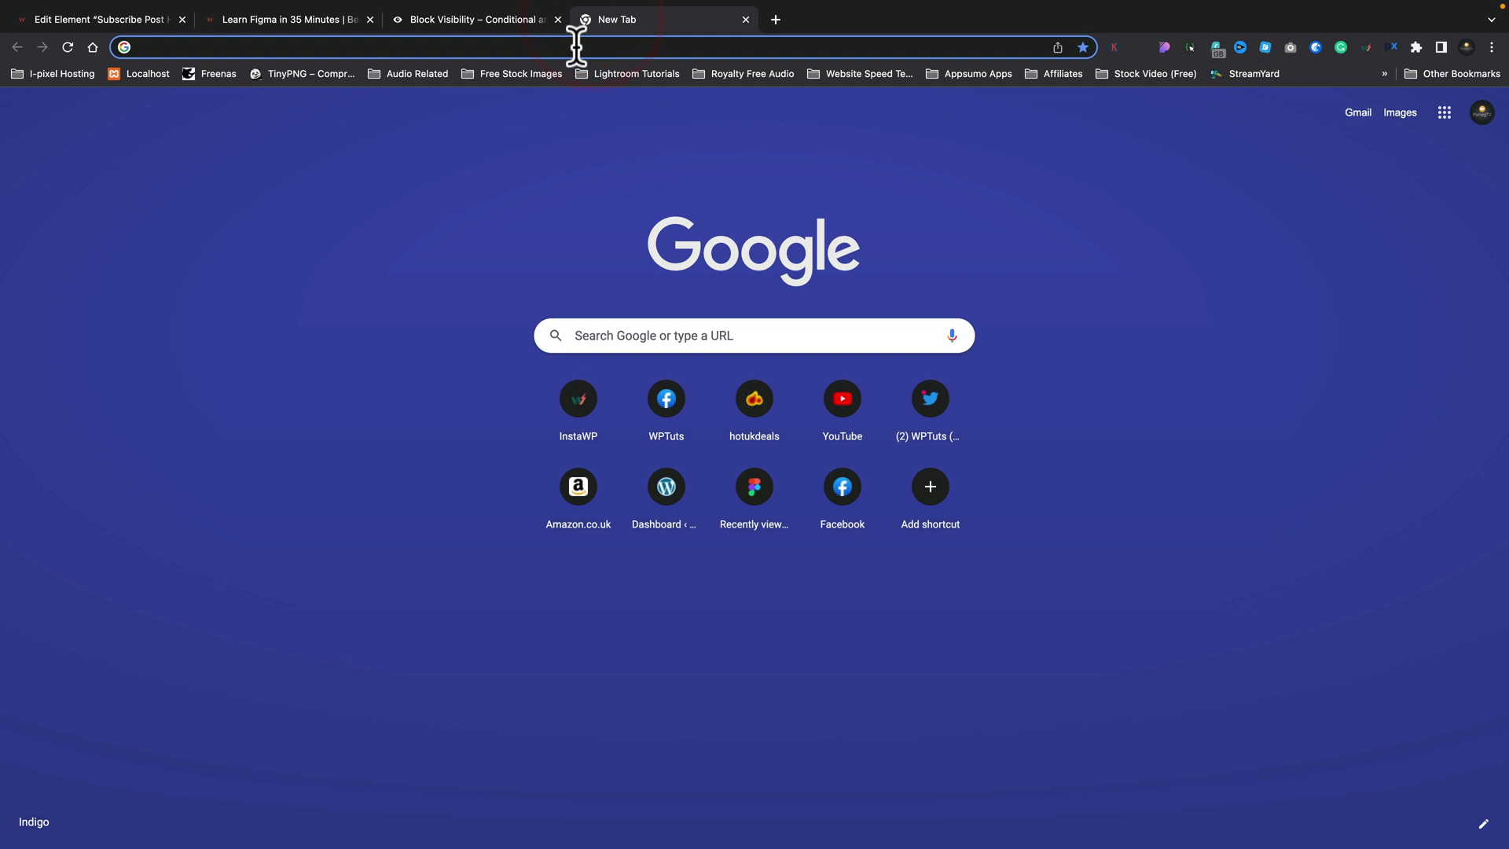
Load essentialwebdesignersdocs.com in the new tab, select its URL, and return to the element editor.
left_click(577, 47)
type("essentialwebdesignersdocs.com")
key("Return")
scroll(411, 579, "down", 20)
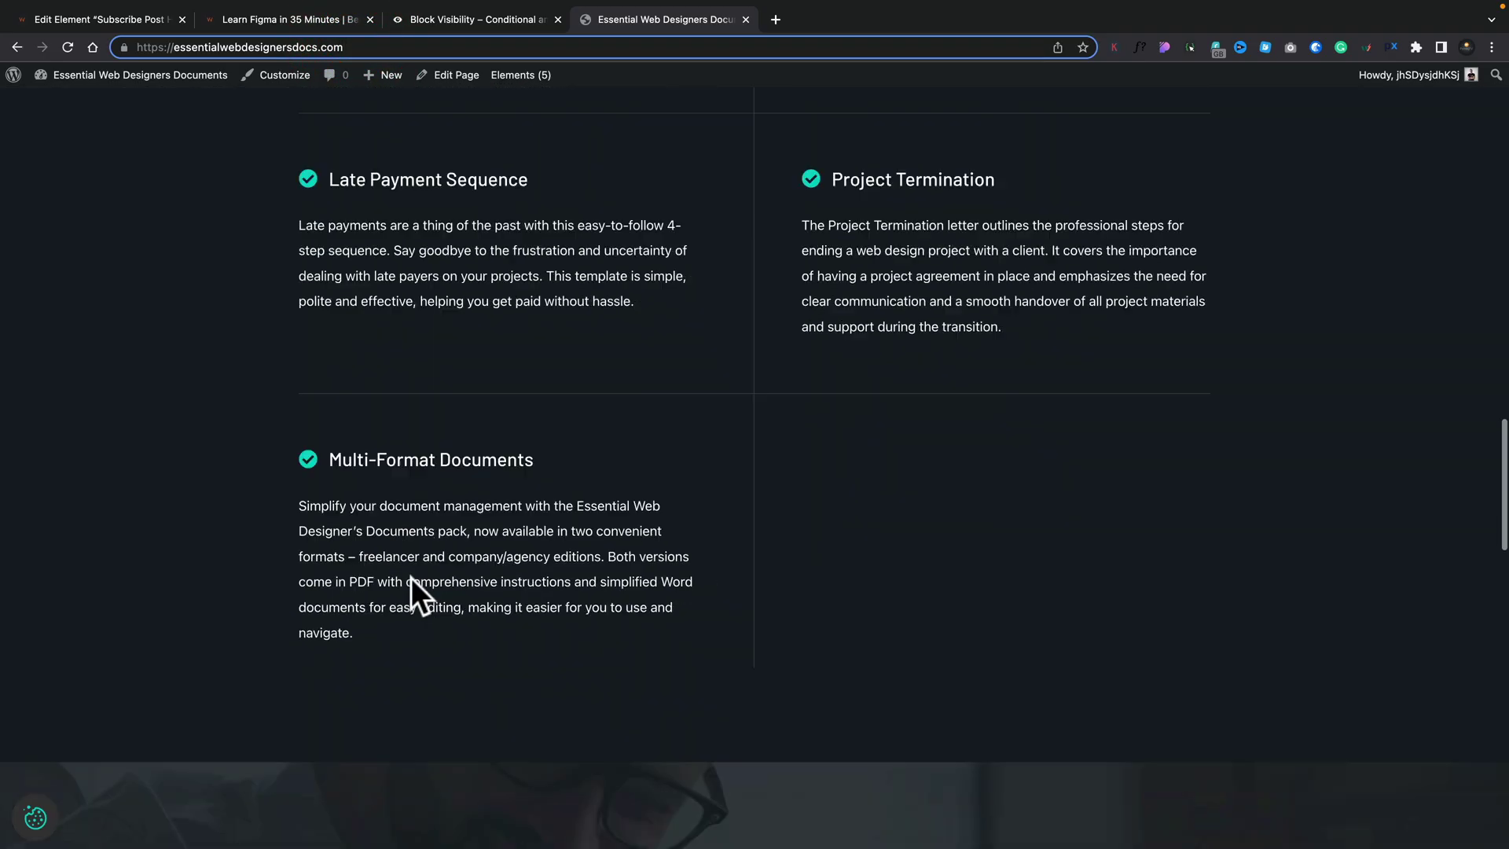
scroll(412, 578, "down", 10)
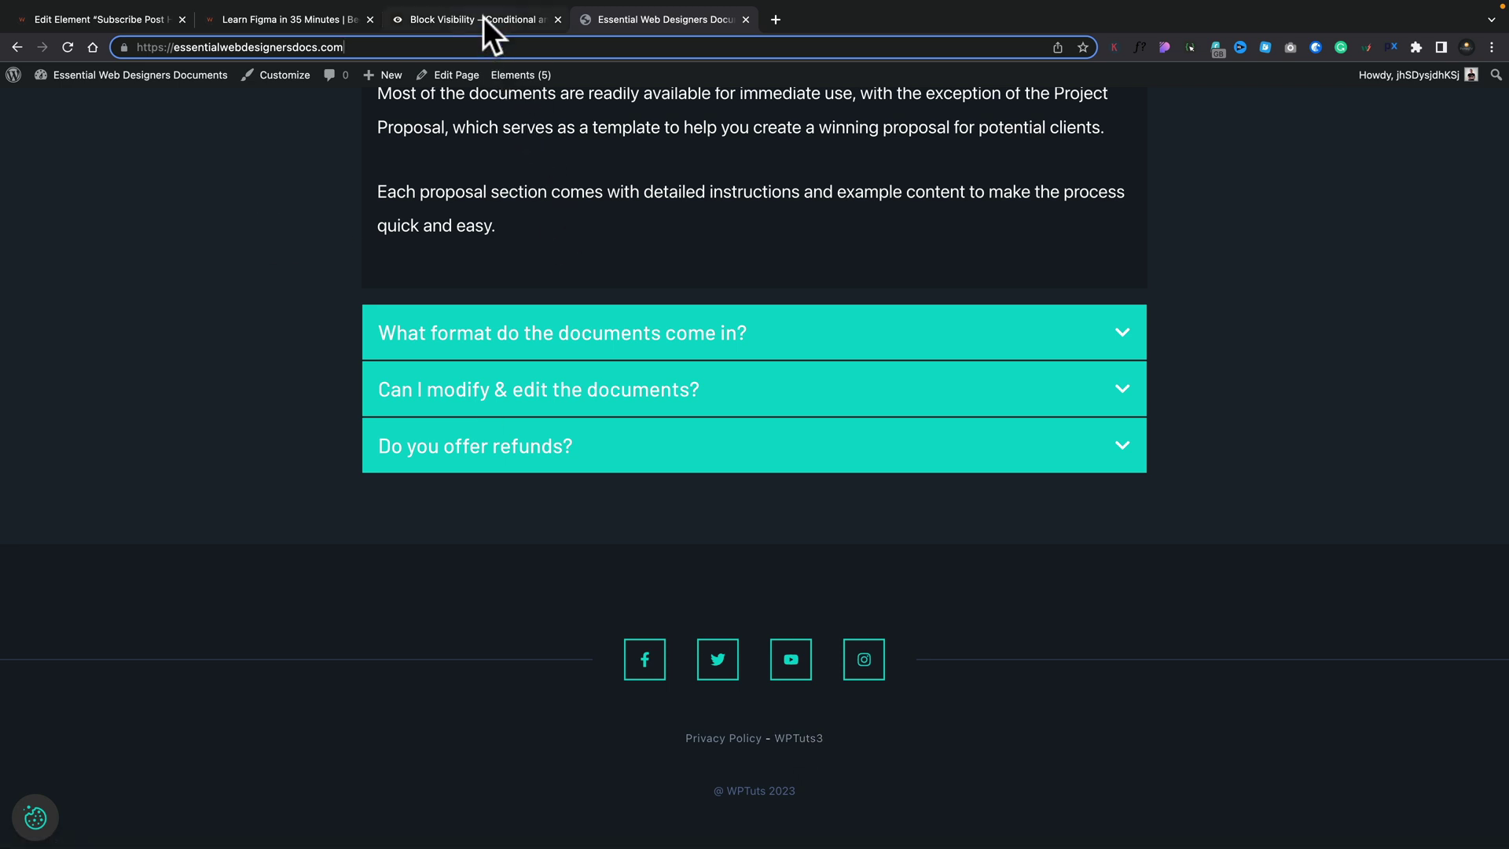
left_click(364, 47)
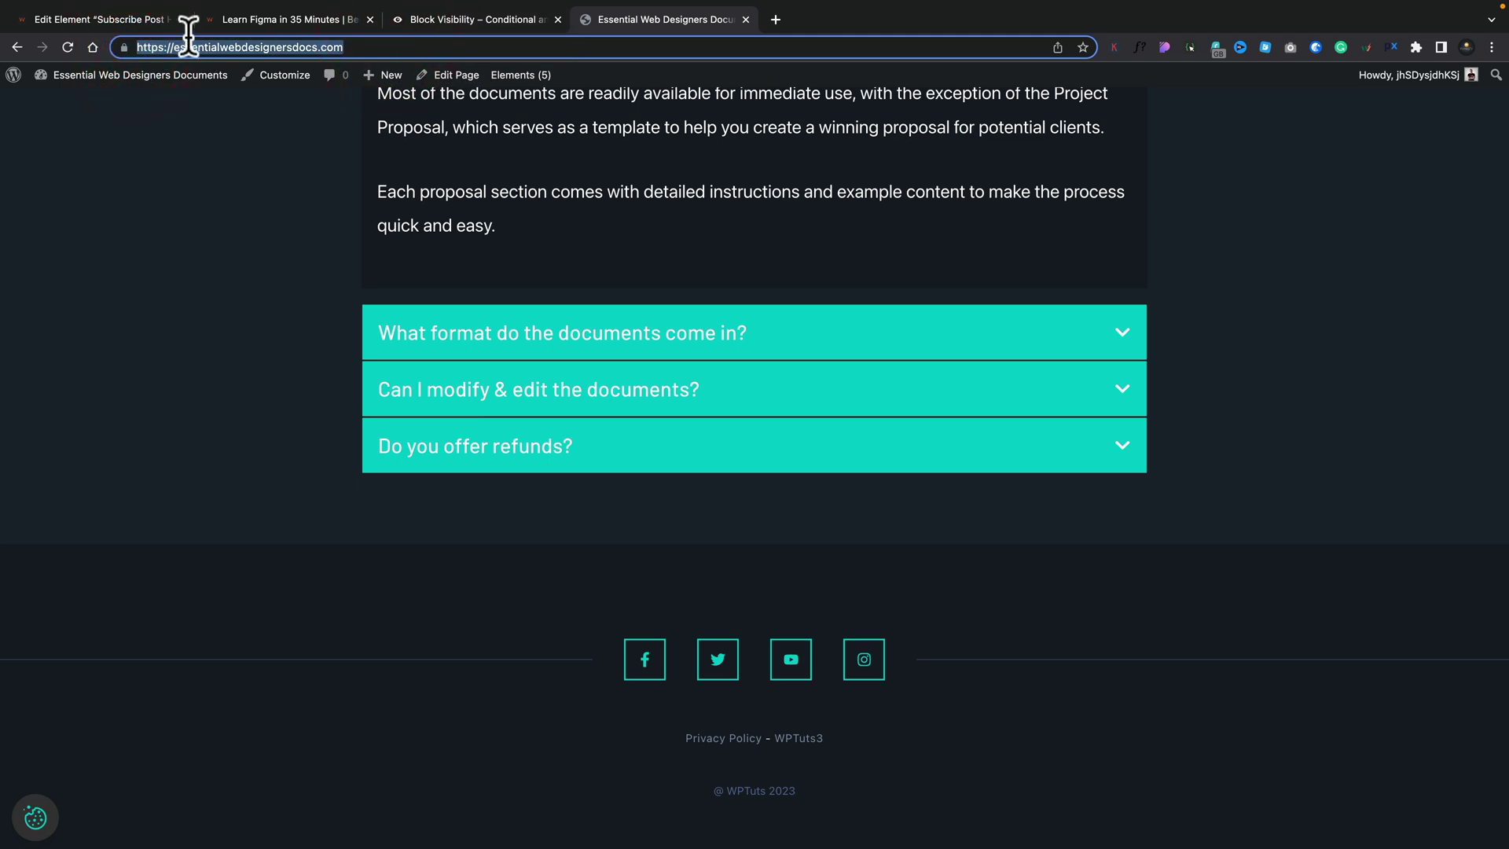
left_click(105, 18)
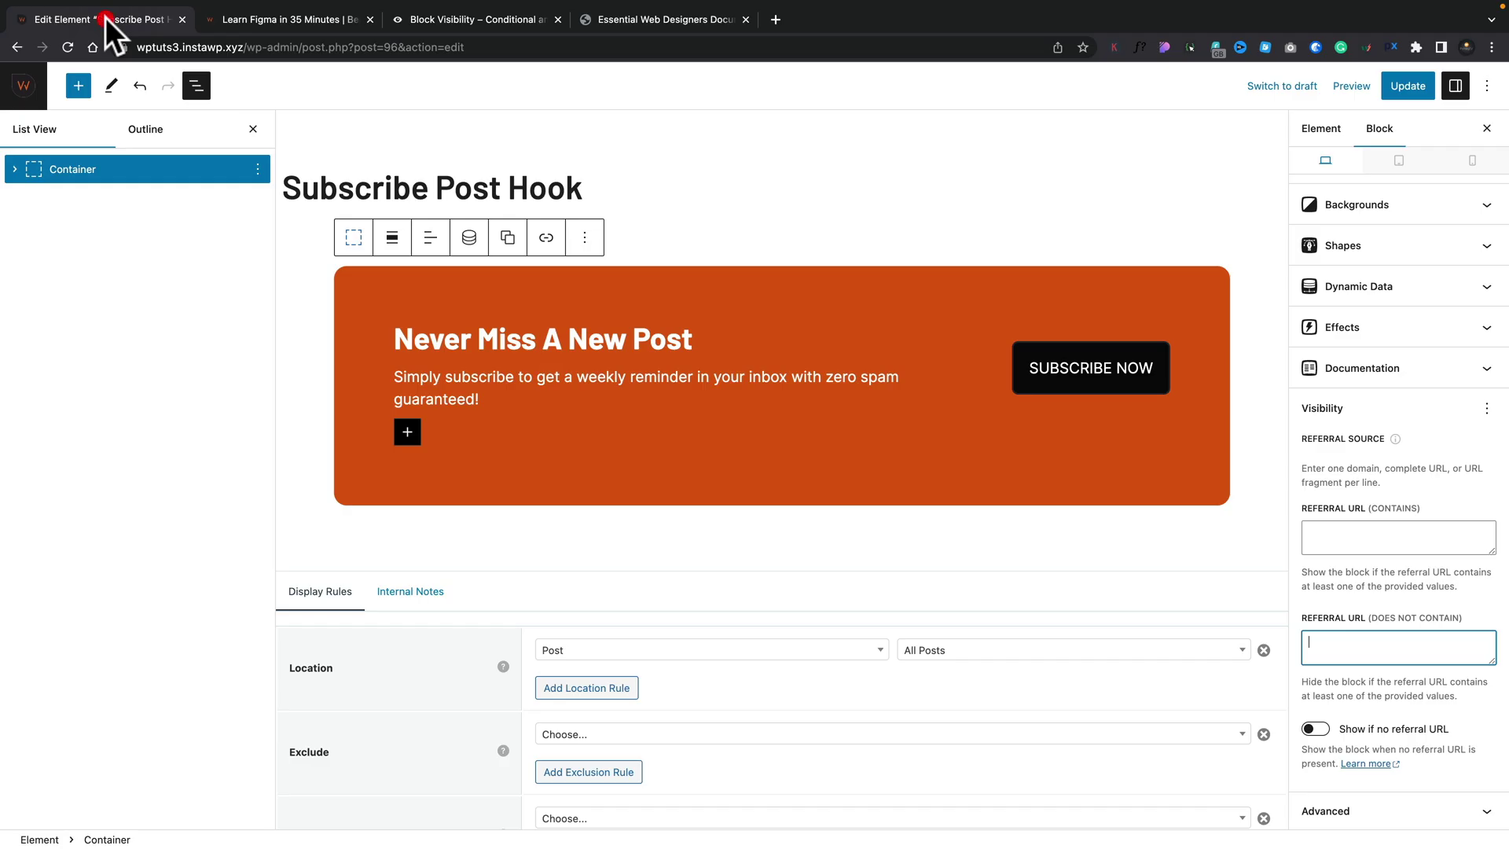
left_click(1346, 535)
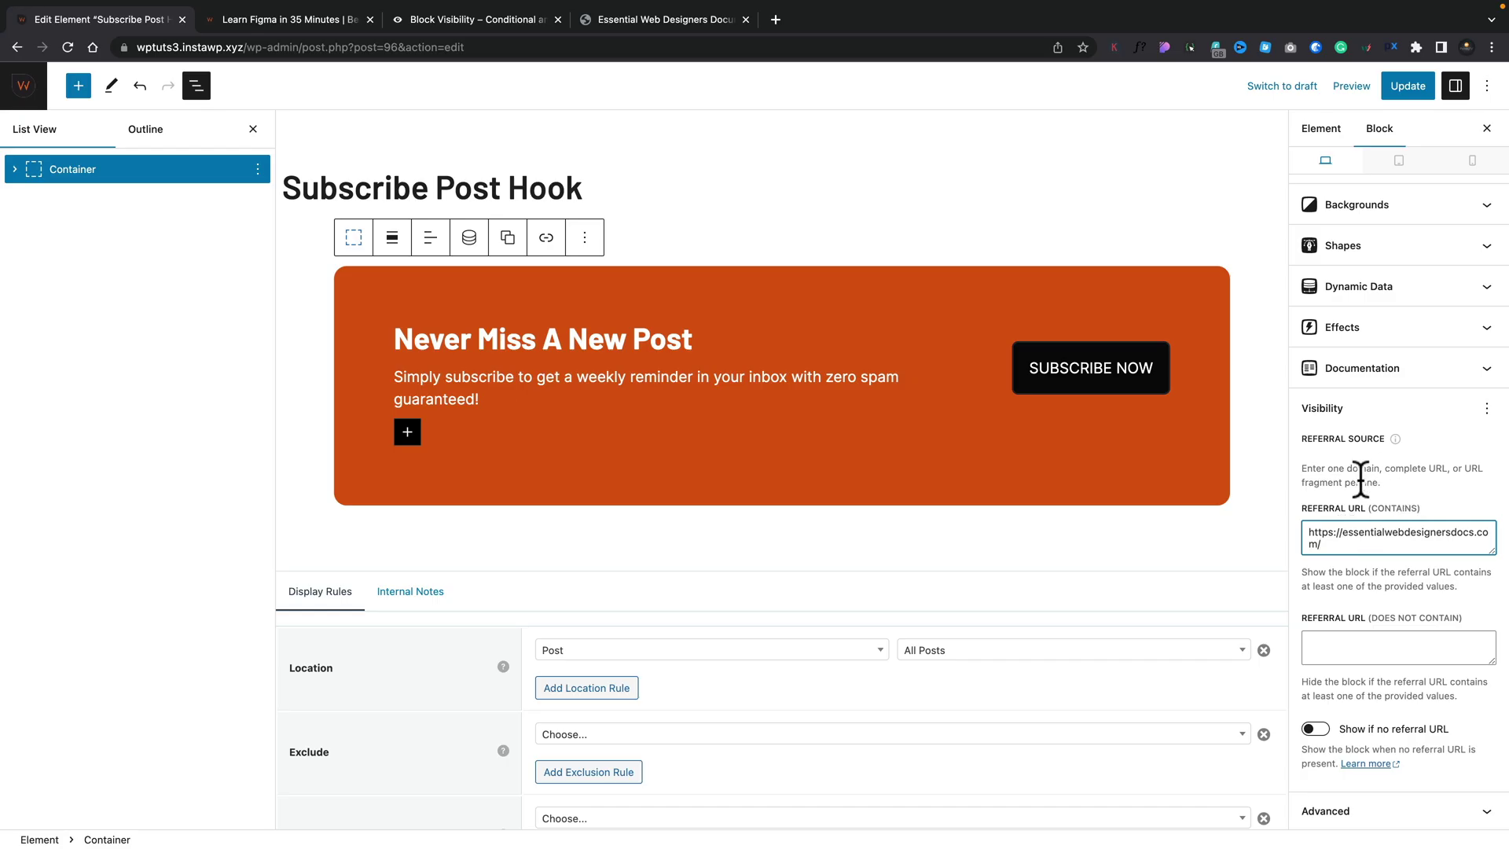
left_click(1409, 89)
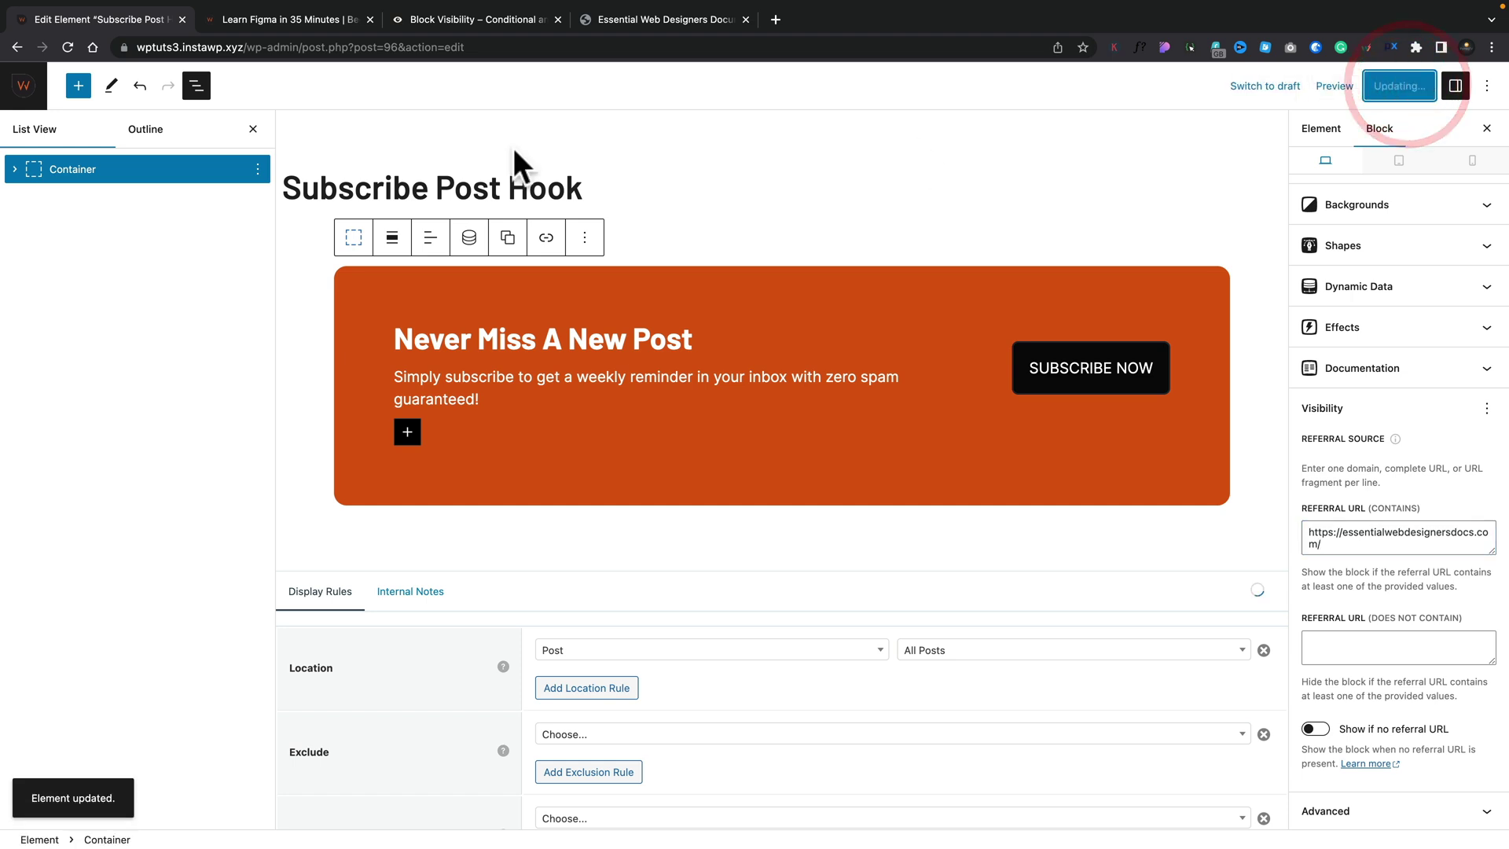
left_click(313, 17)
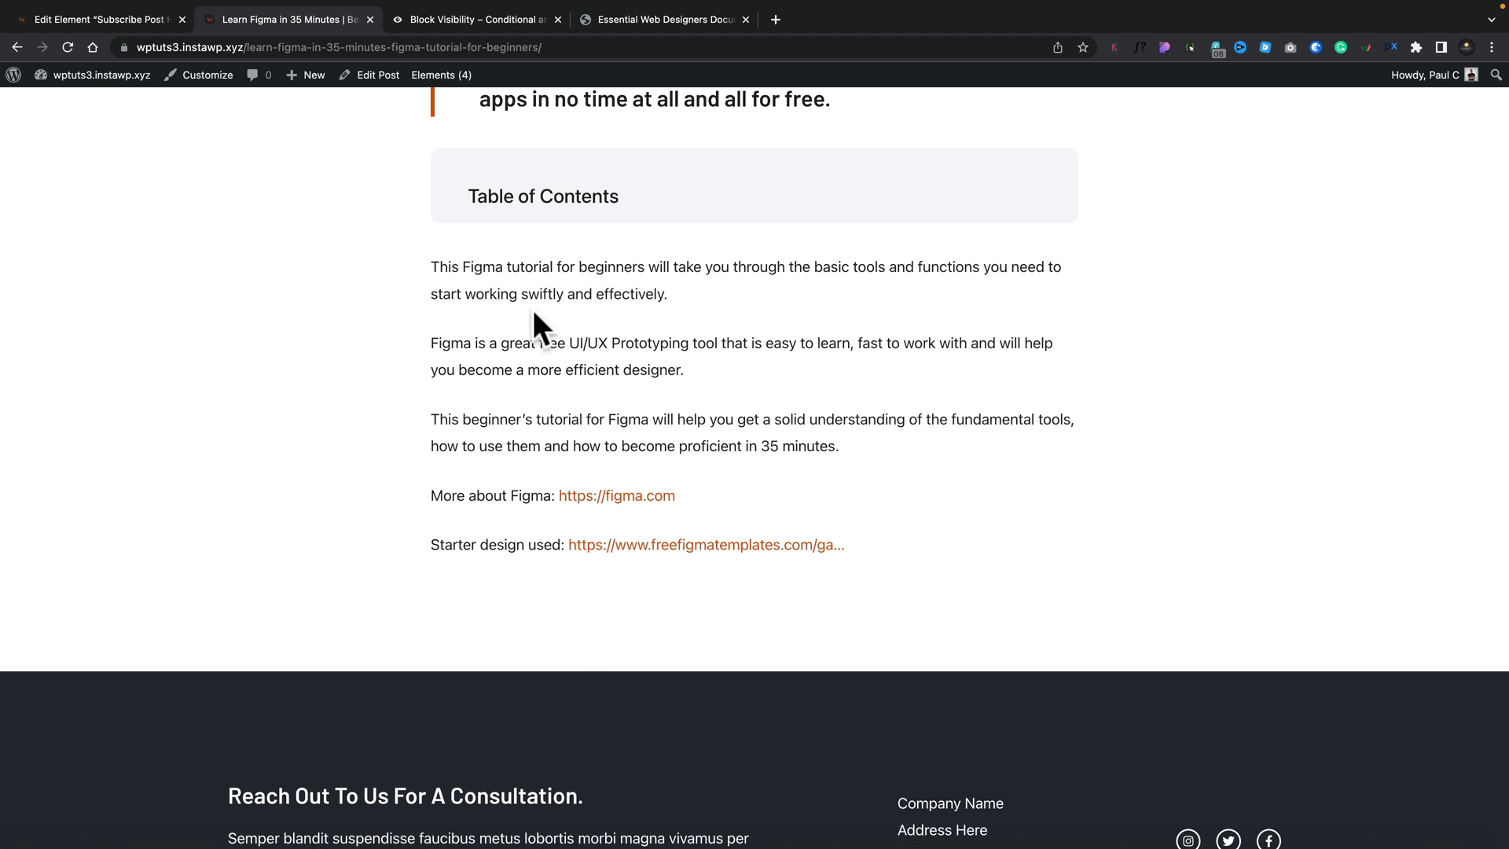
Close the Learn Figma post tab, browse the referral site, then go back to the element editor tab.
key("super+w")
scroll(412, 366, "down", 15)
scroll(412, 365, "down", 15)
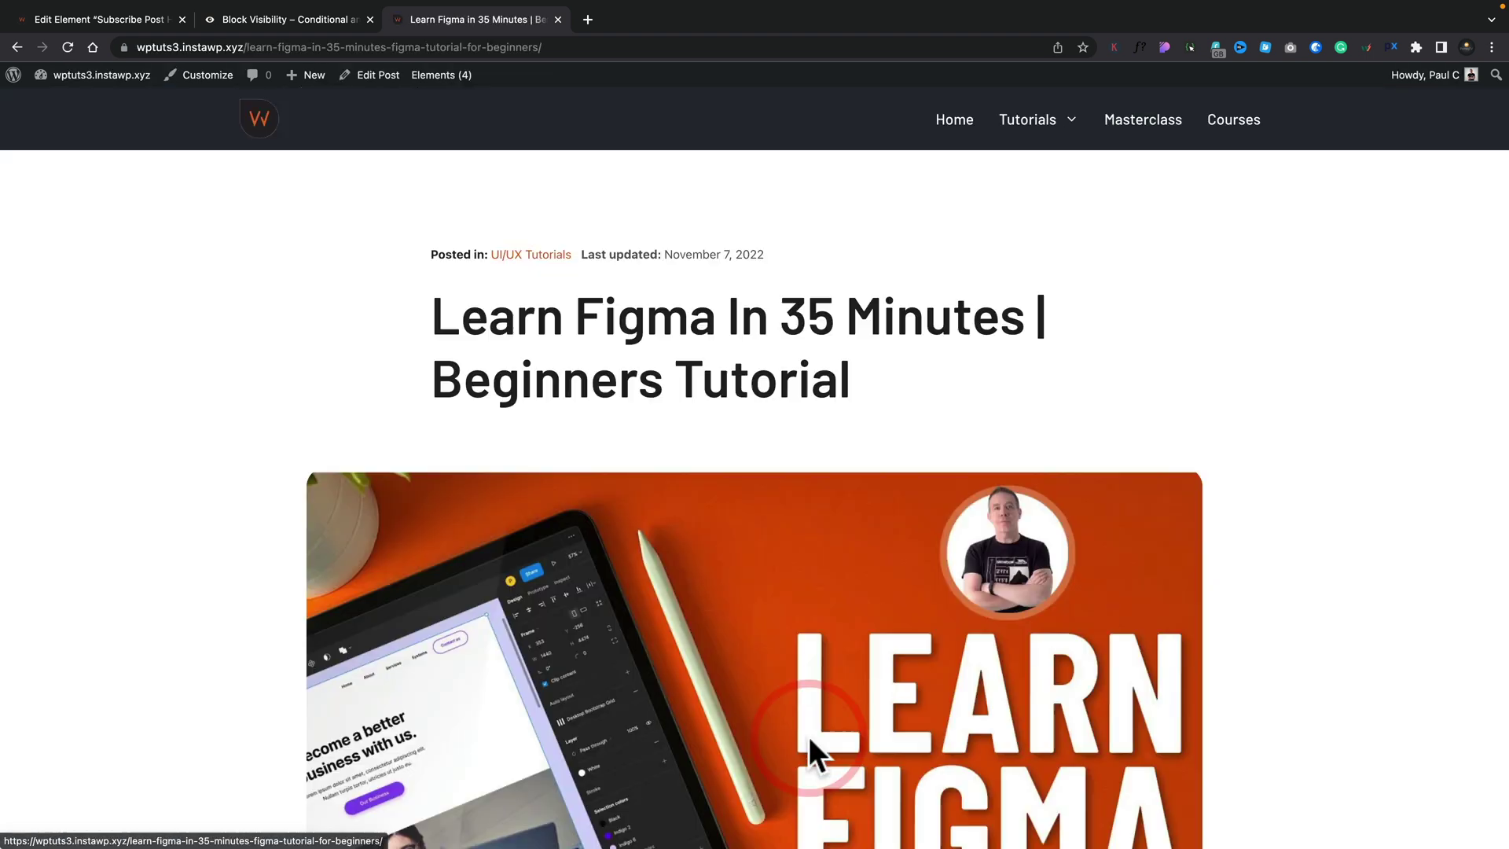
scroll(266, 661, "down", 16)
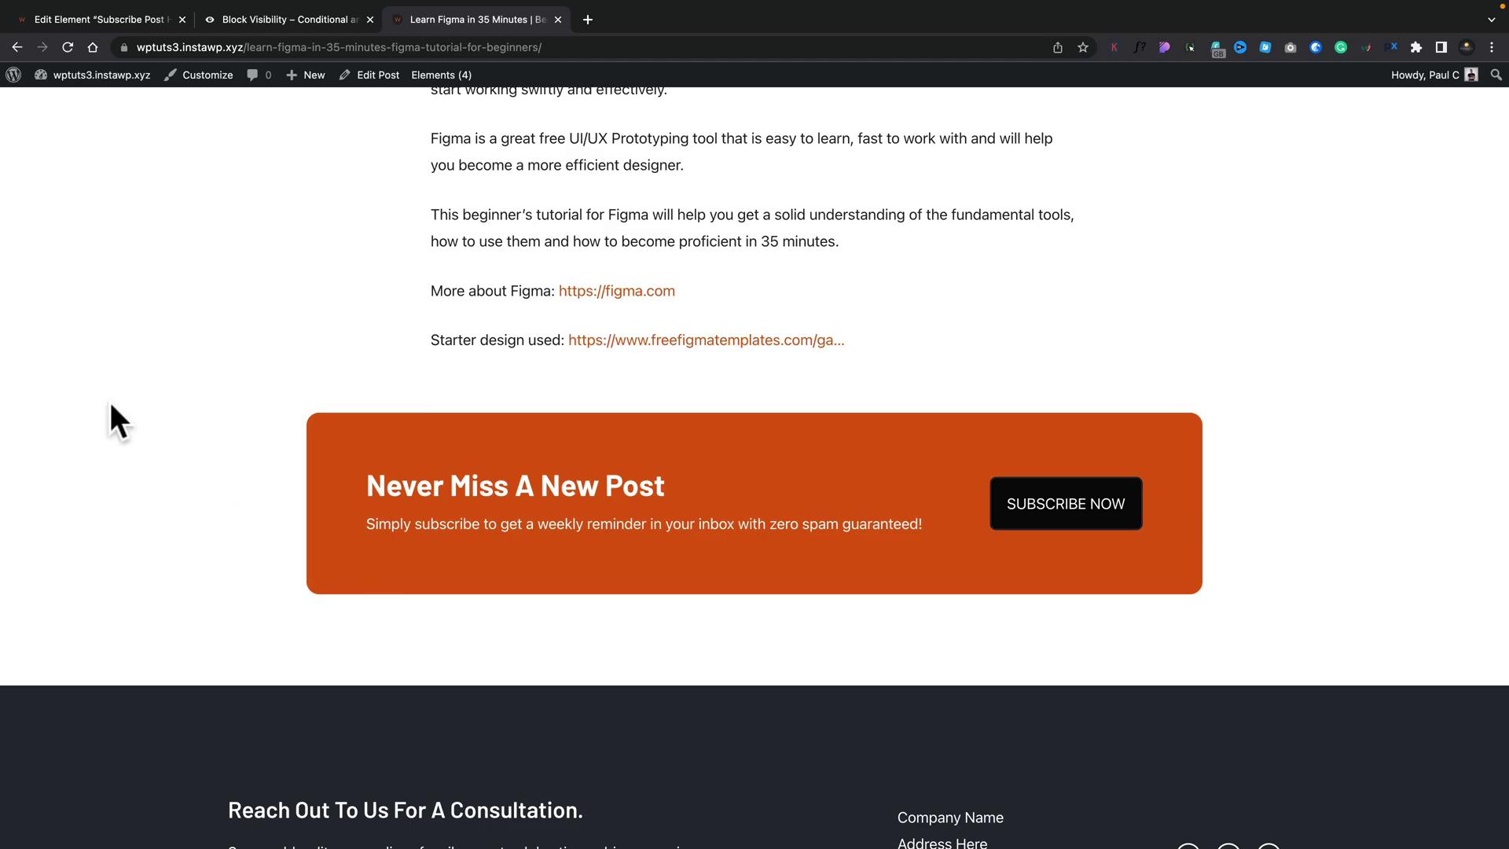
left_click(104, 11)
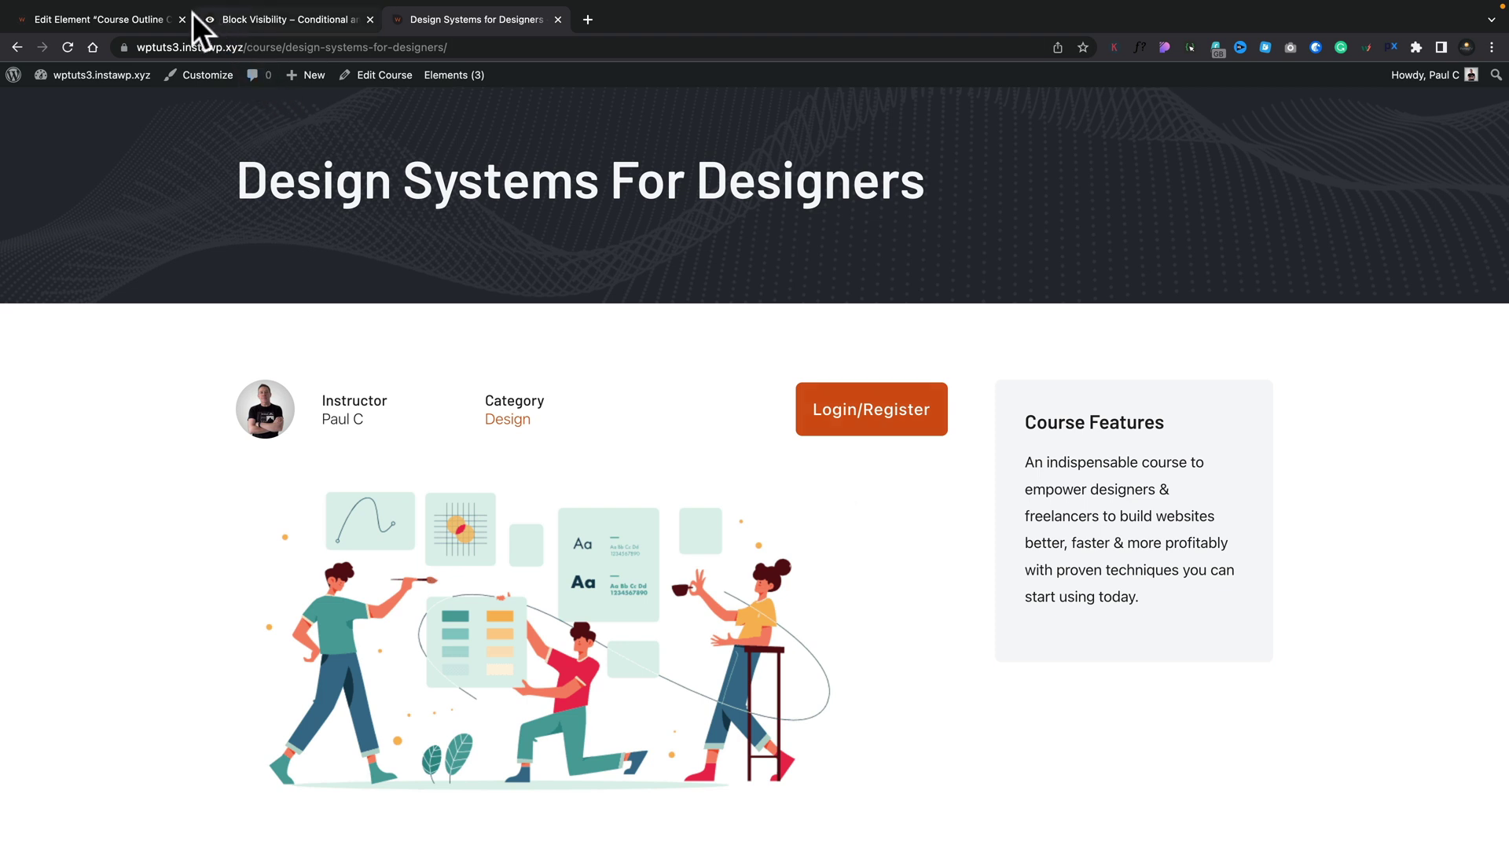
In the element editor's List View, select the Container that wraps the course buttons.
left_click(139, 16)
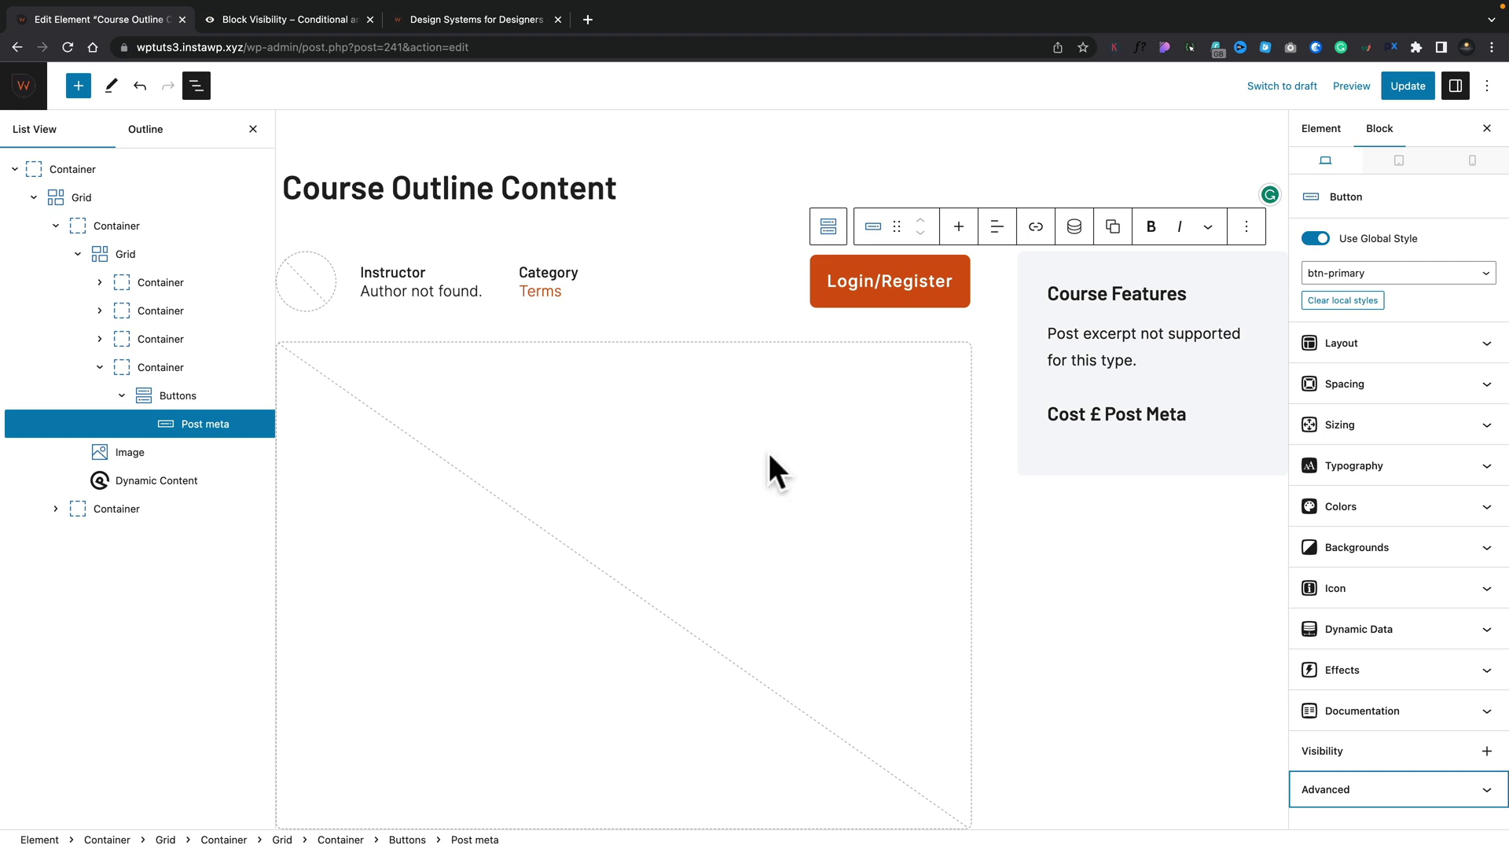
left_click(181, 369)
left_click(179, 396)
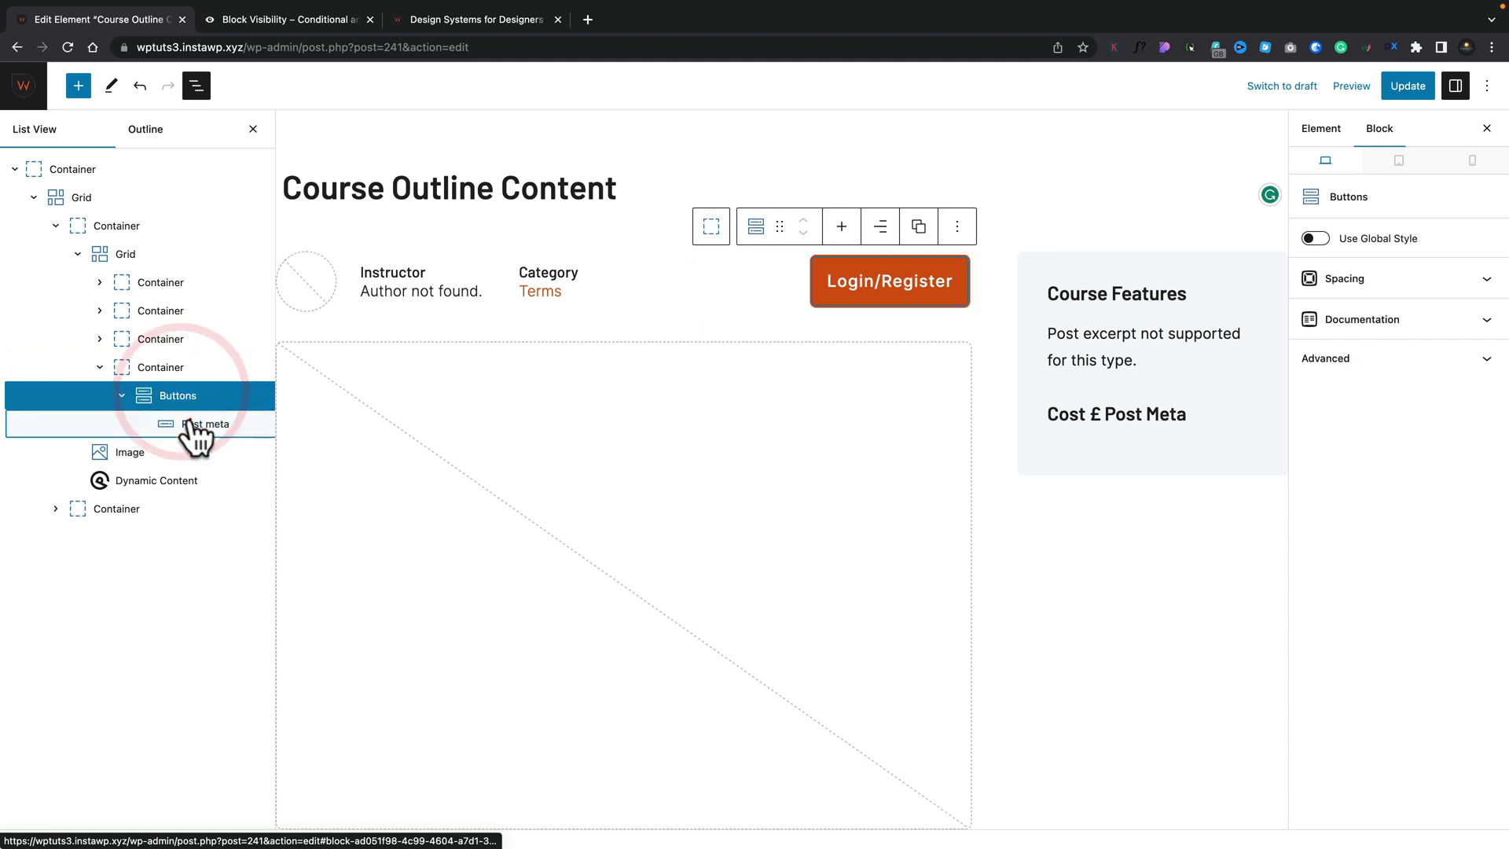
left_click(198, 424)
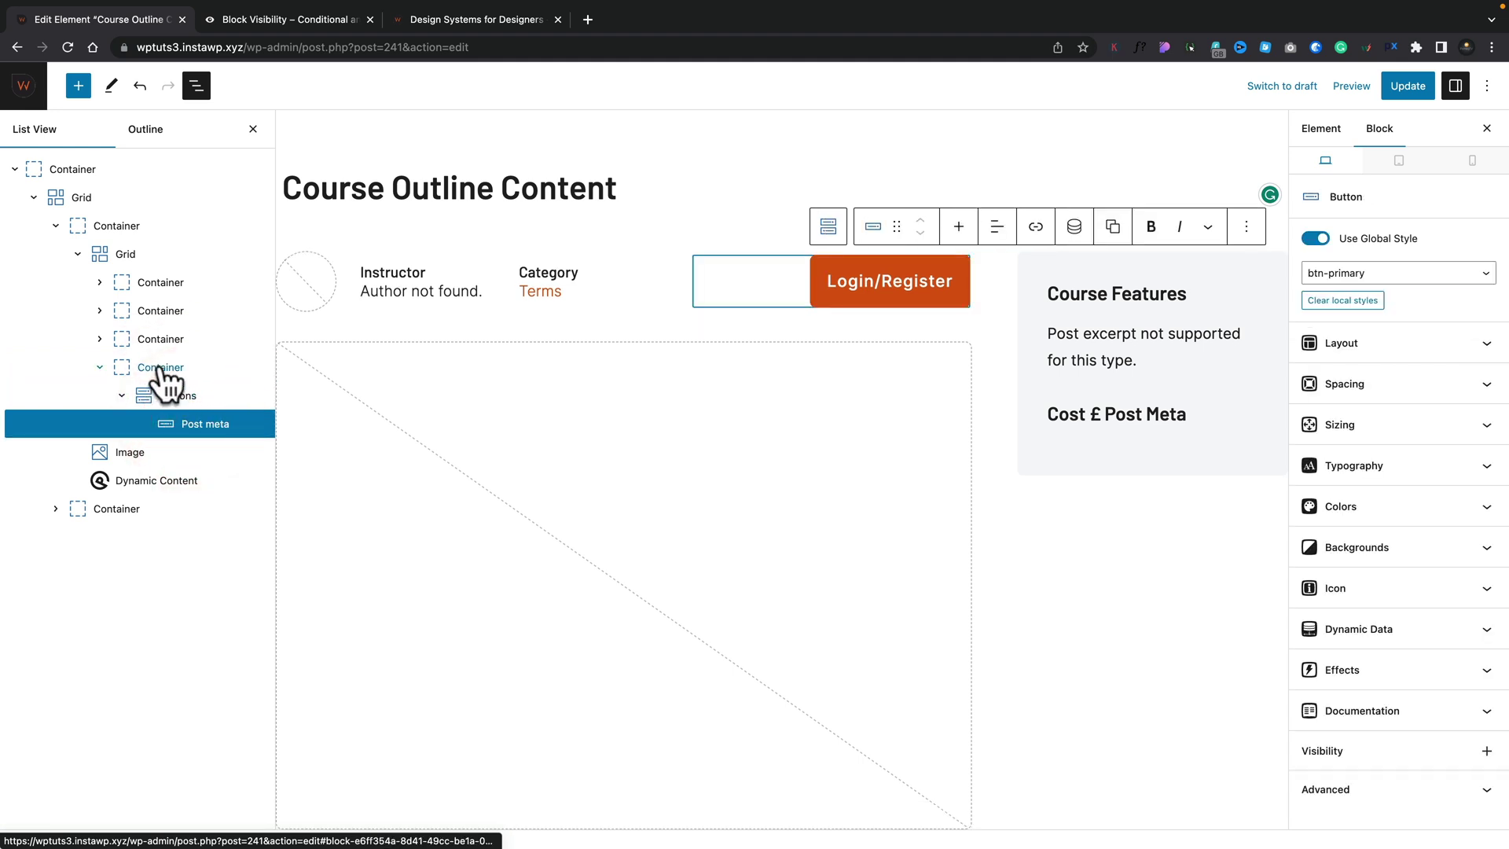
left_click(161, 368)
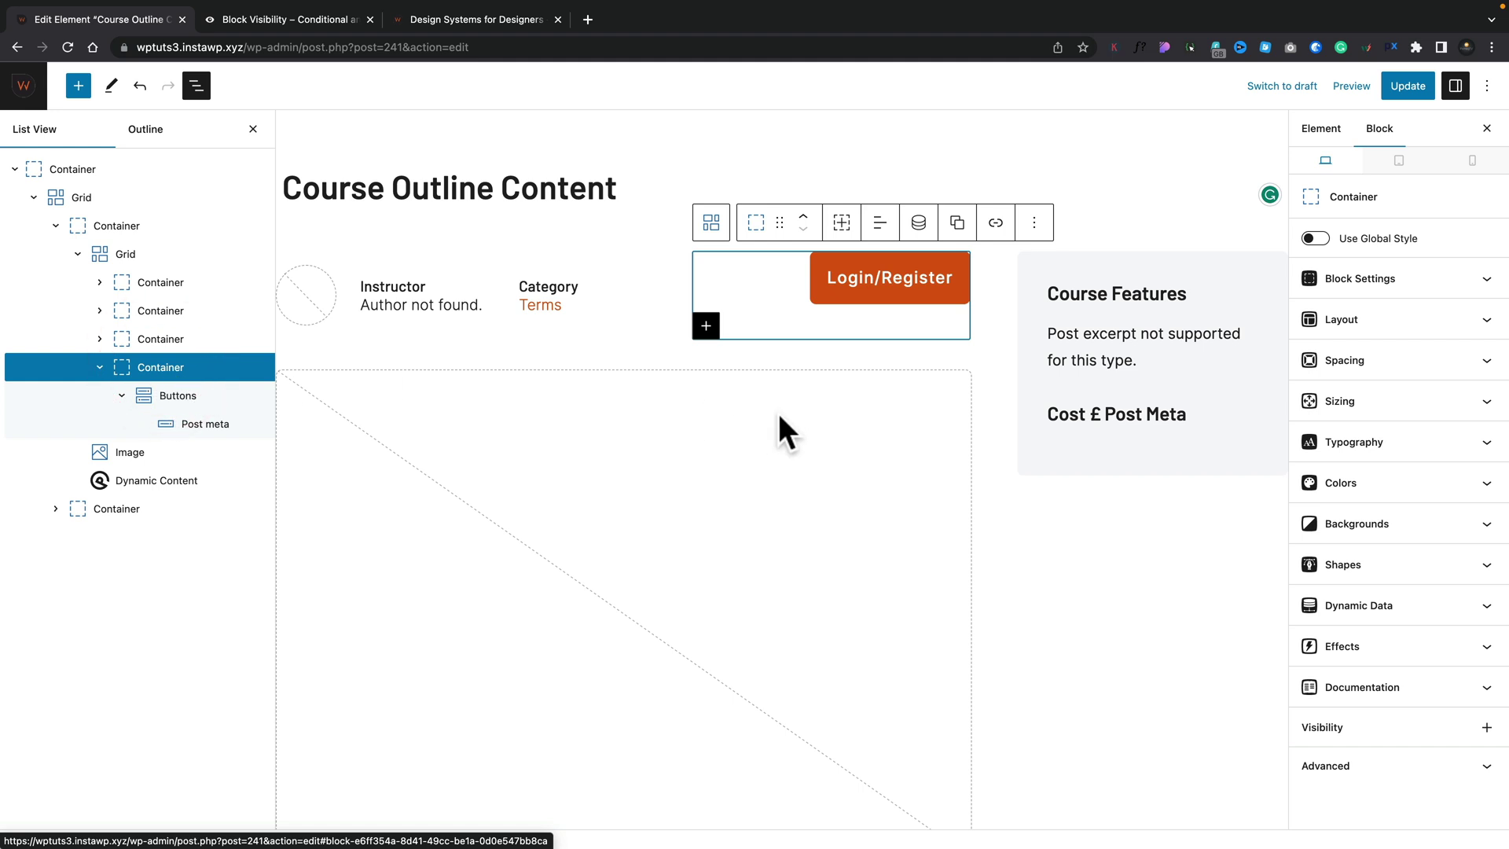
Add an Advanced Custom Fields visibility rule: Purchase URL has any value, then update the element.
left_click(1487, 727)
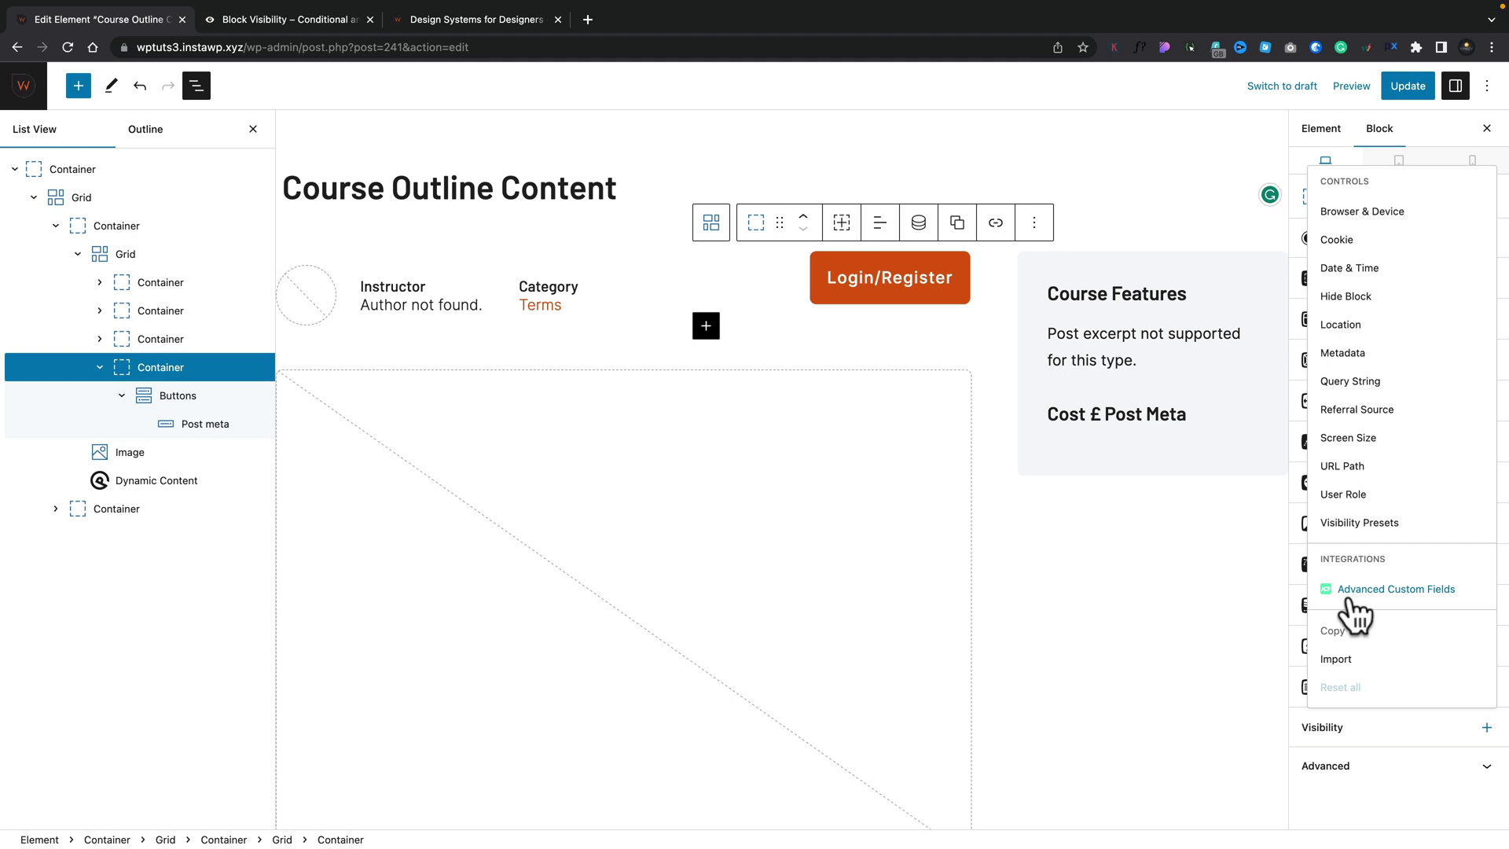
left_click(1403, 589)
left_click(1370, 766)
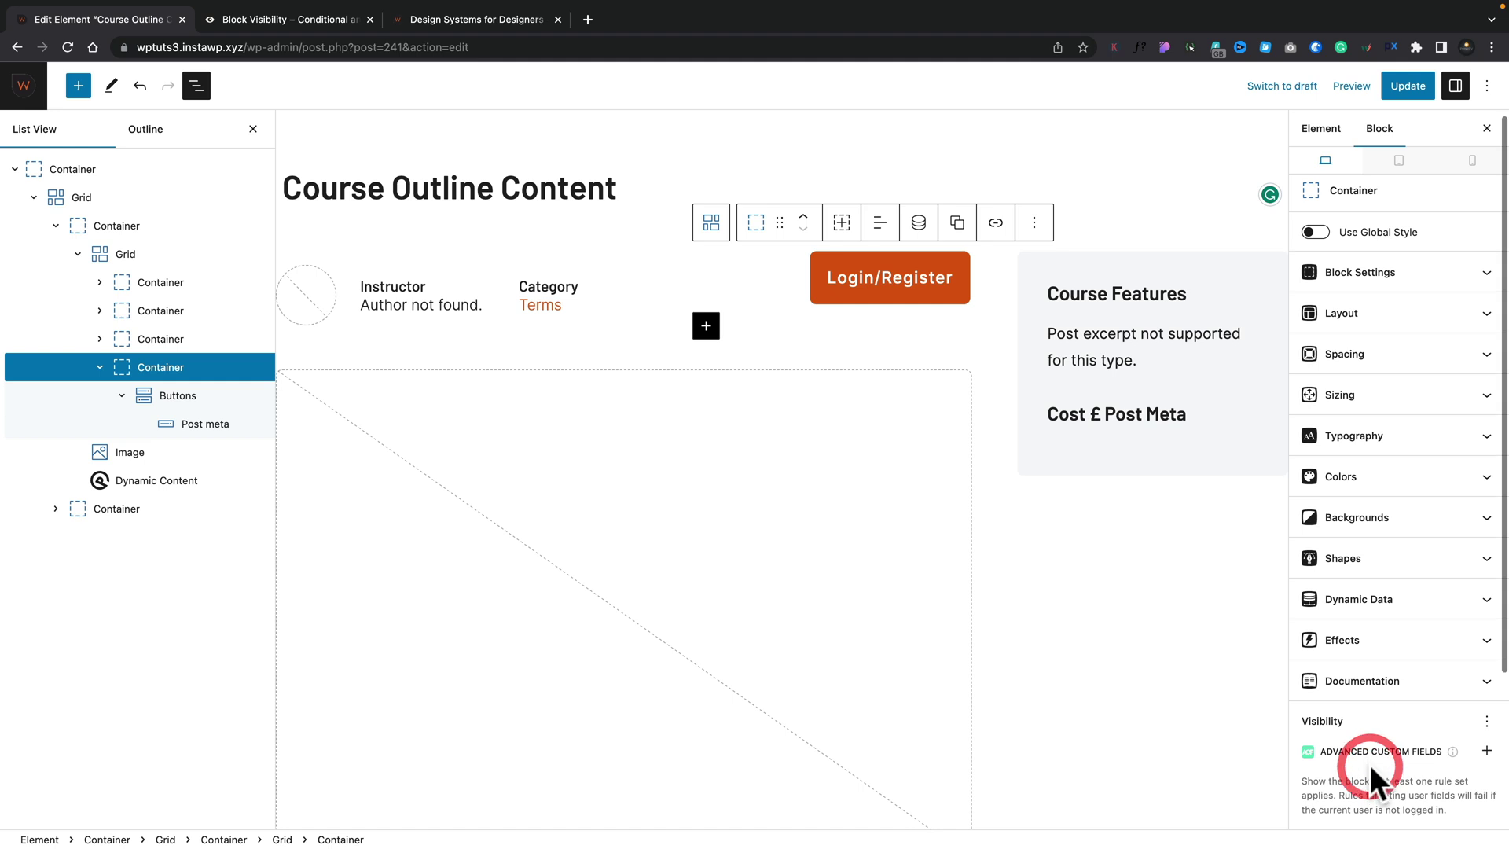
scroll(1370, 766, "down", 3)
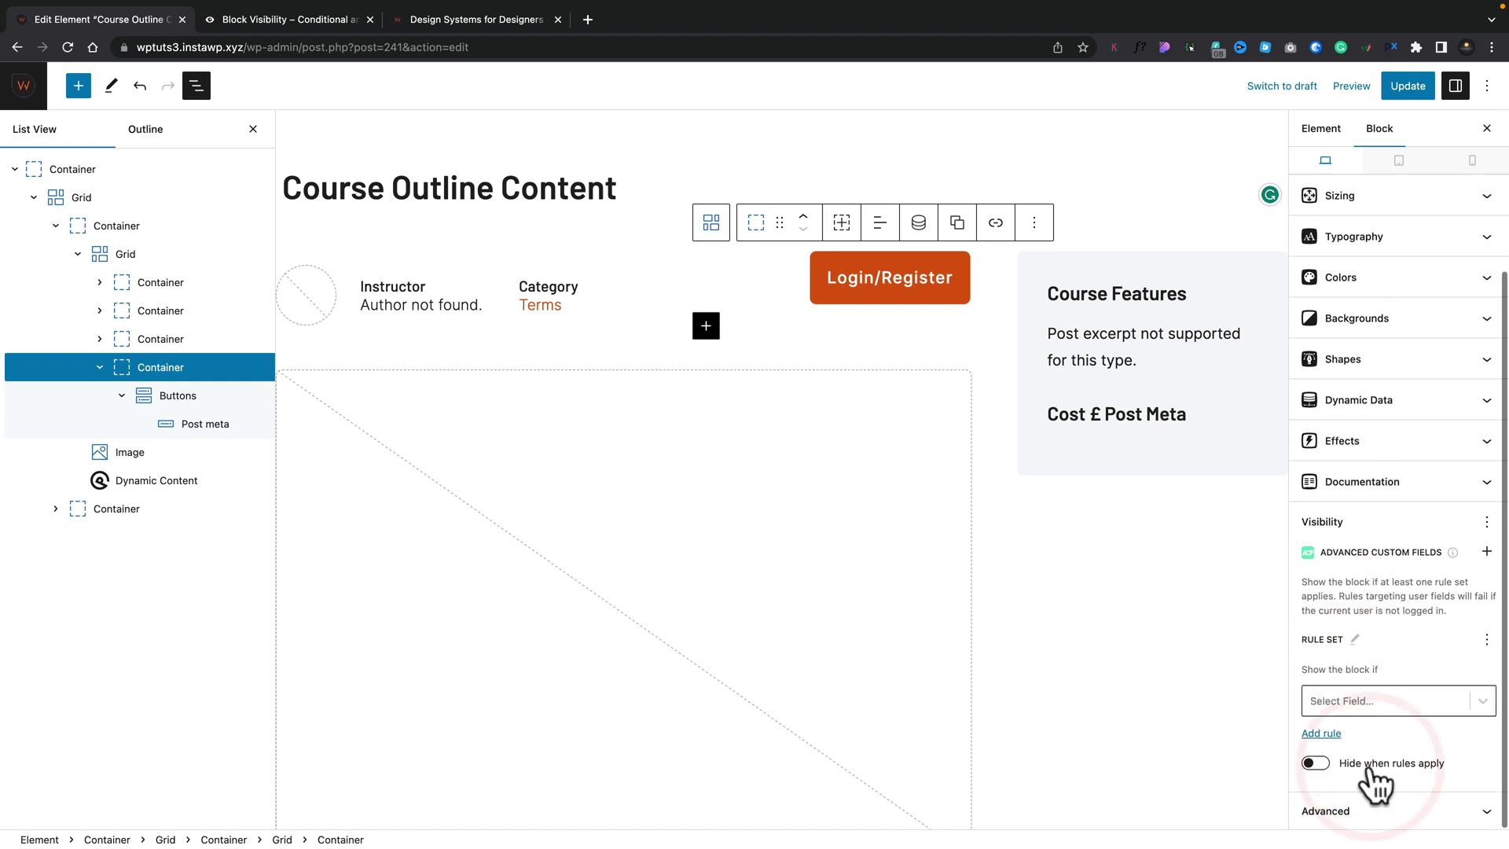
left_click(1478, 702)
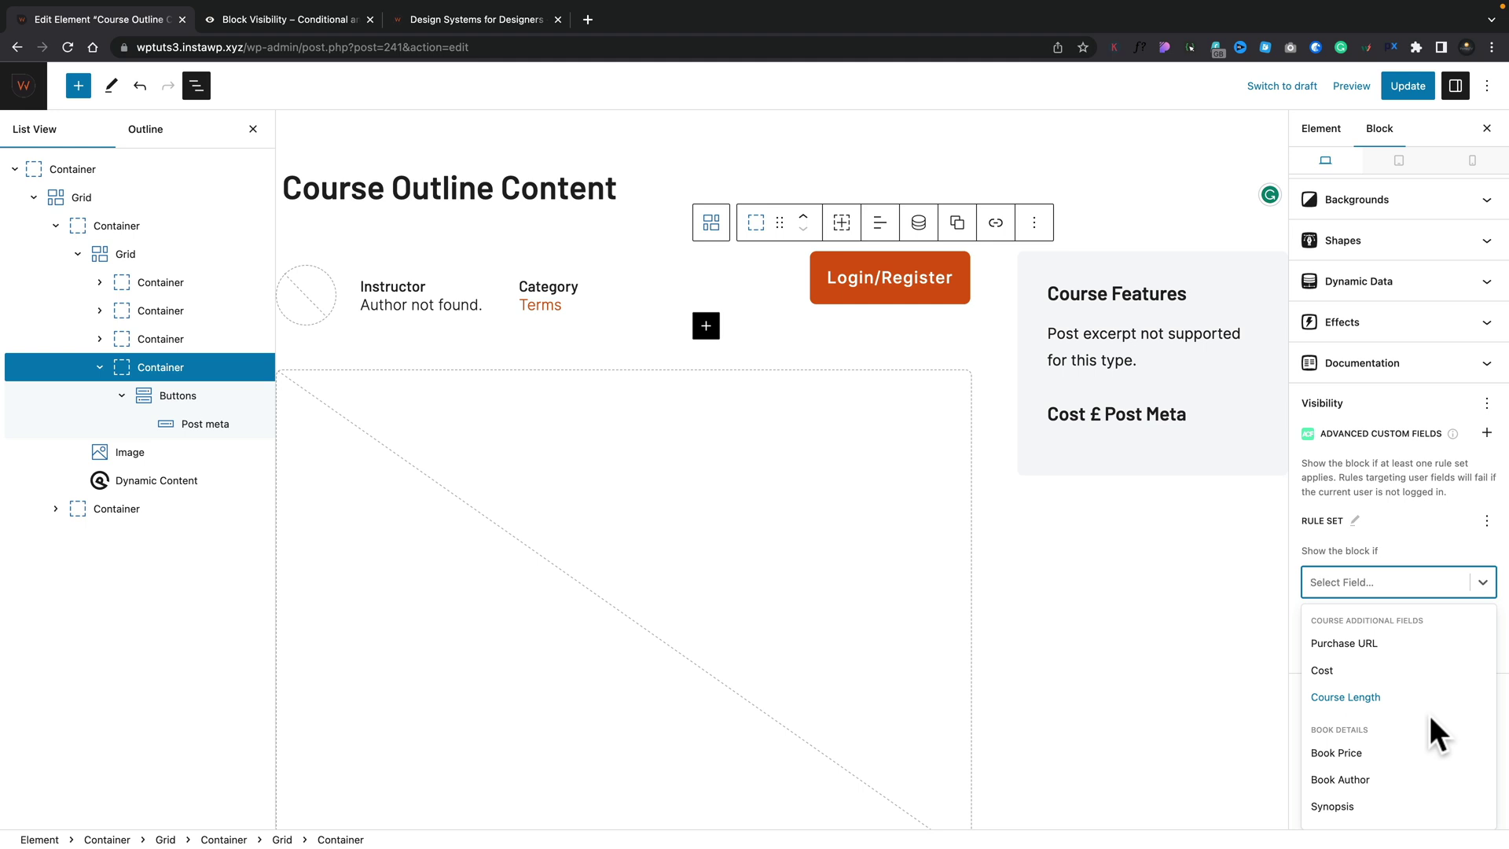
left_click(1354, 646)
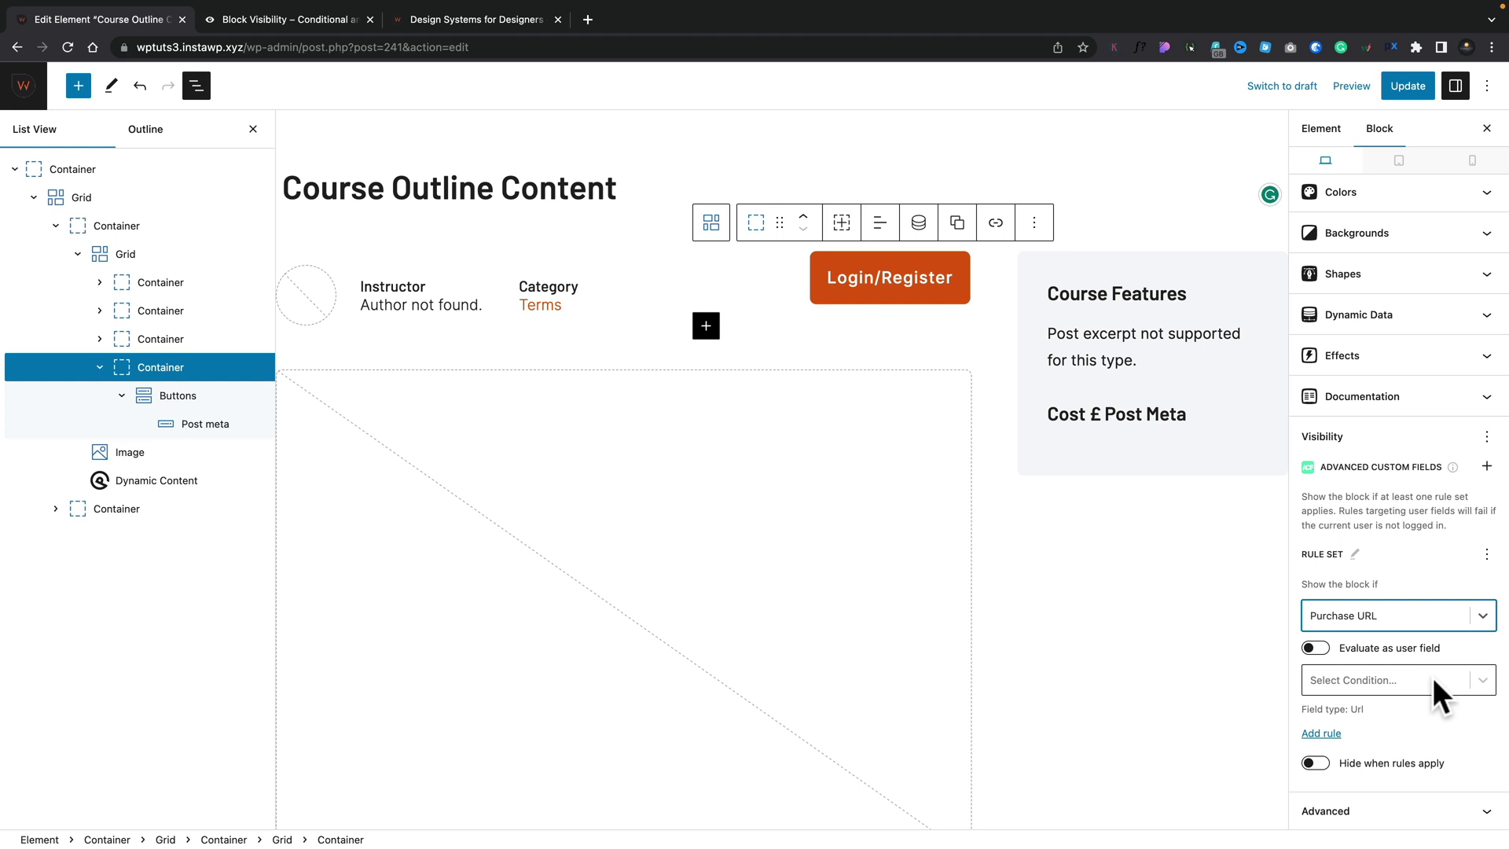
left_click(1481, 683)
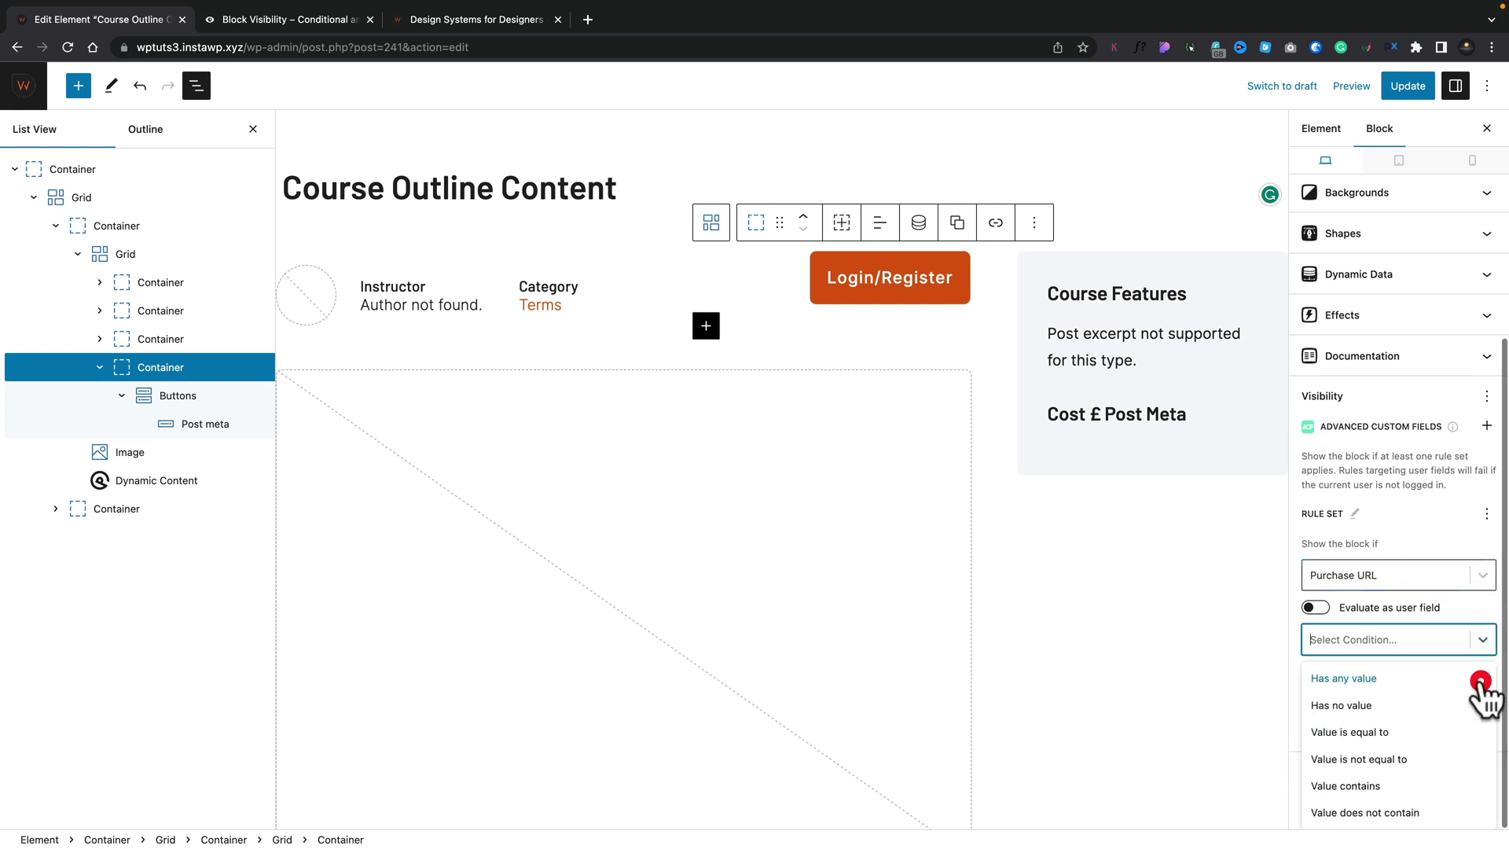
left_click(1360, 689)
left_click(1410, 86)
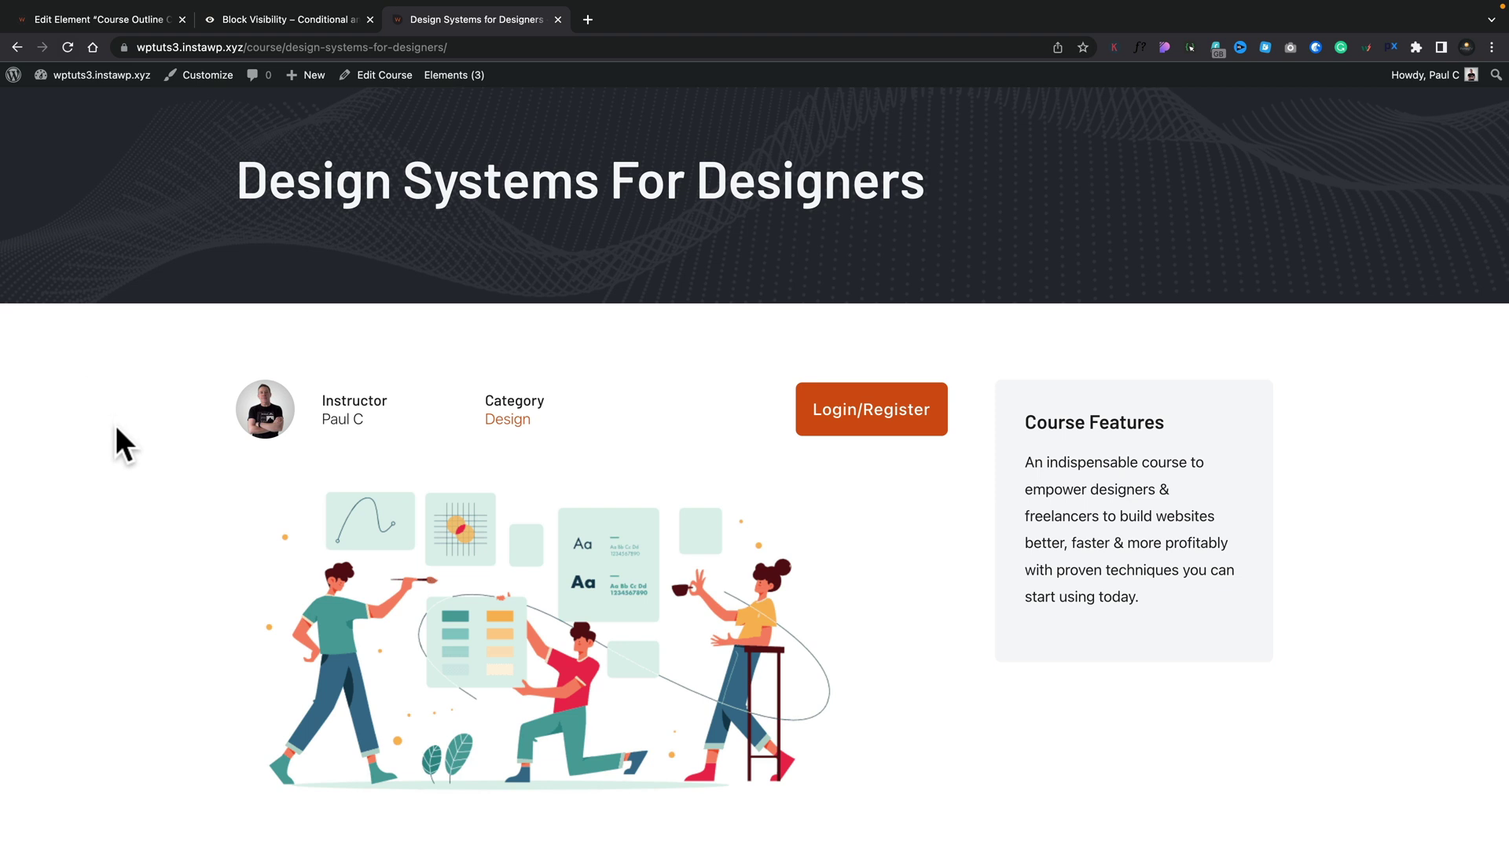
left_click(870, 418)
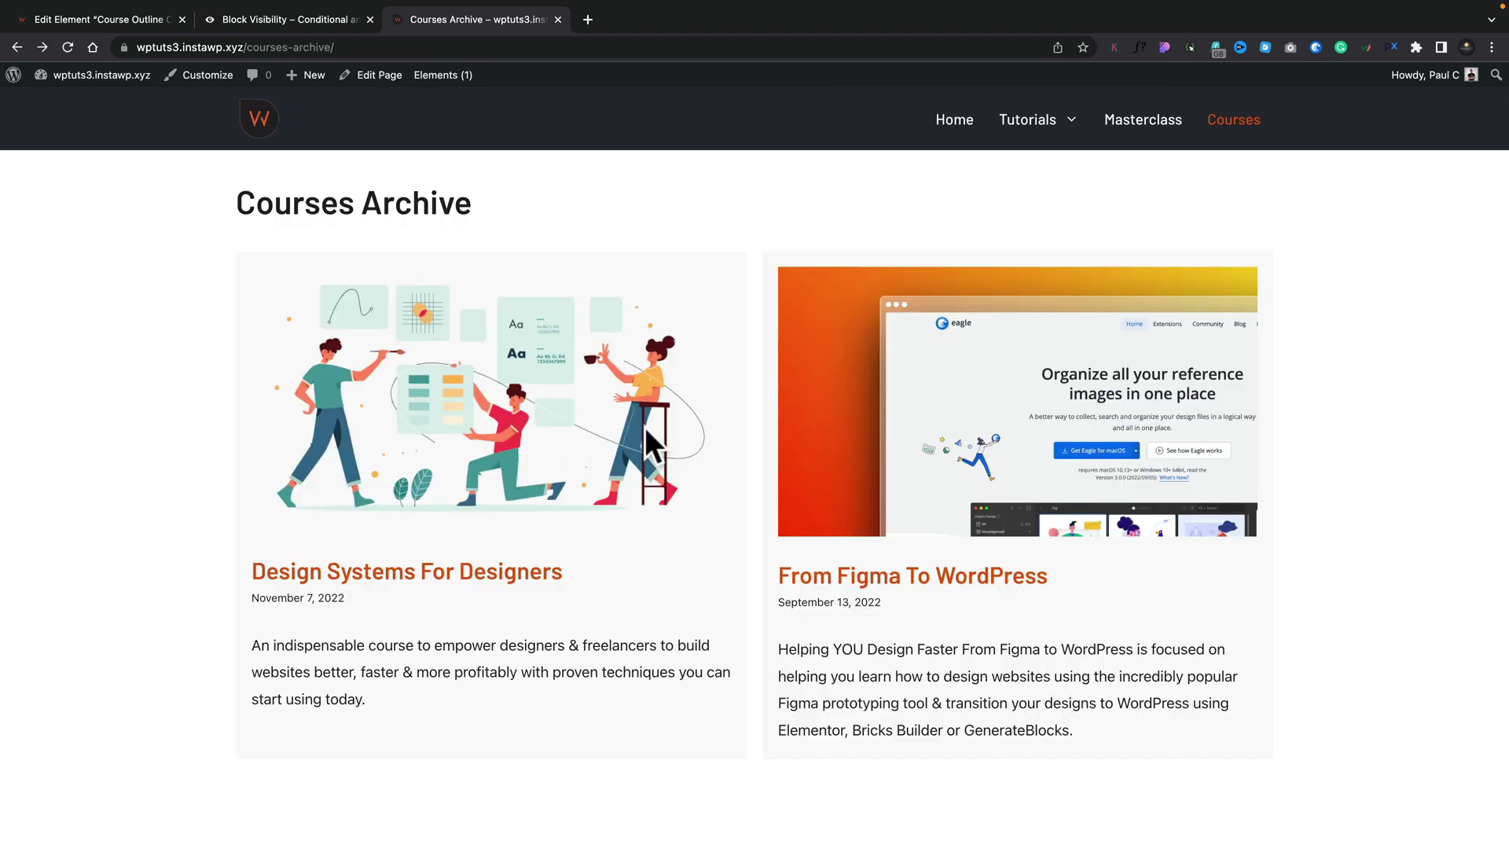
left_click(961, 591)
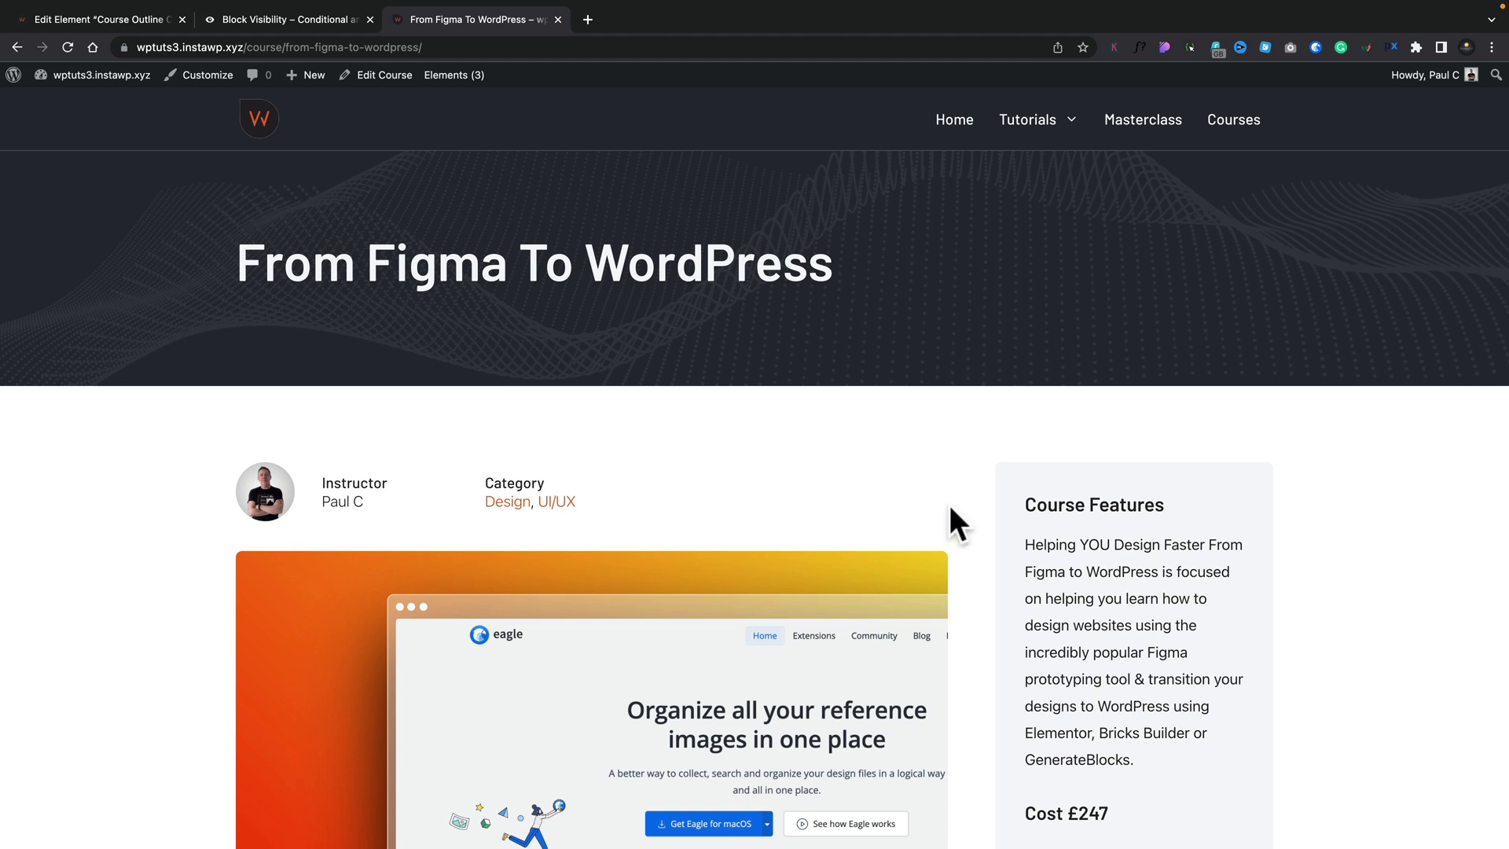
left_click(150, 21)
left_click(21, 86)
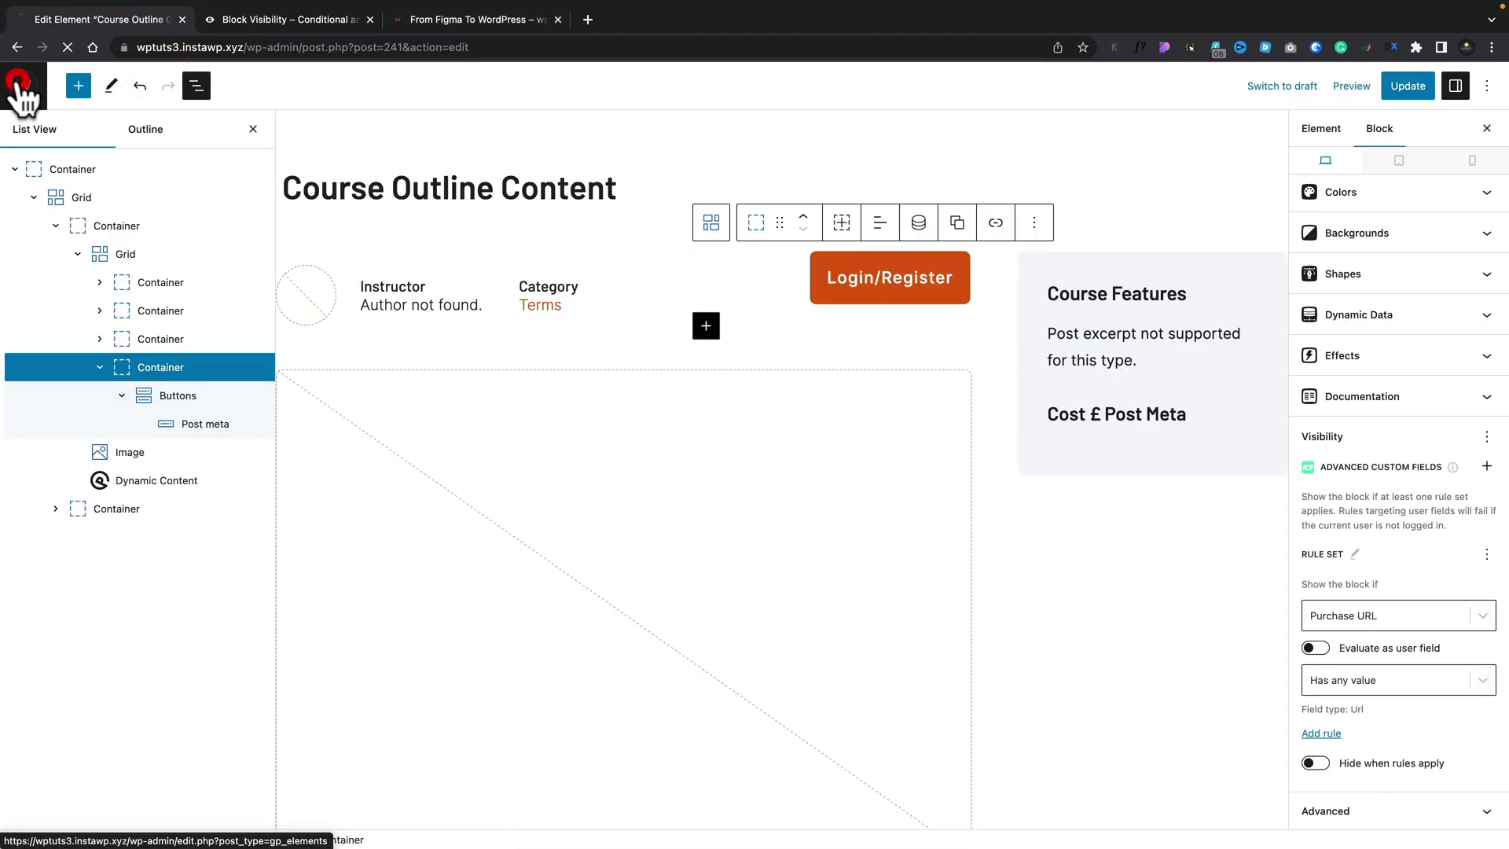
mouse_move(60, 256)
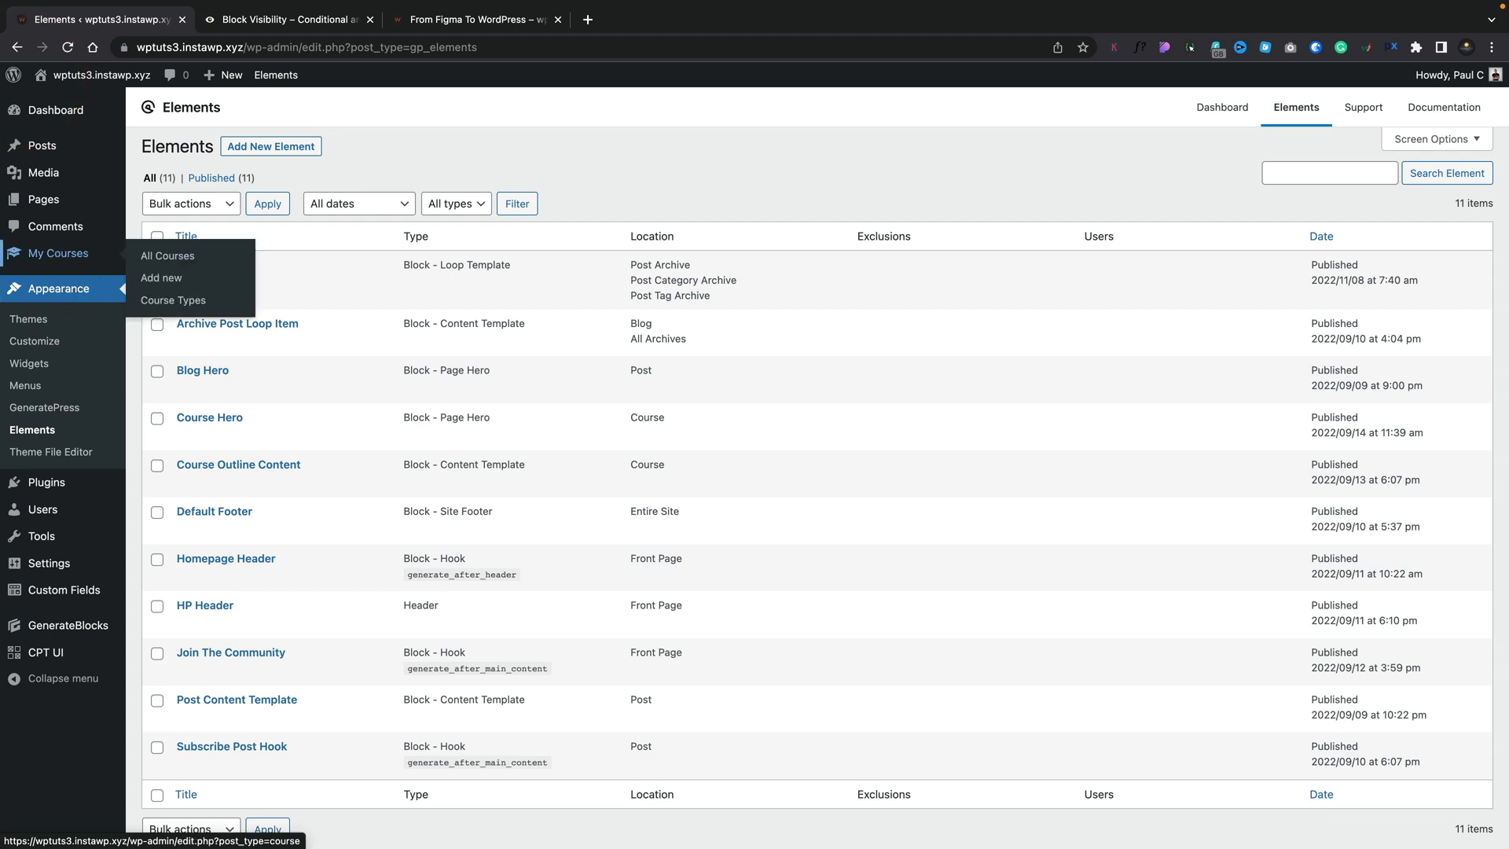
left_click(167, 257)
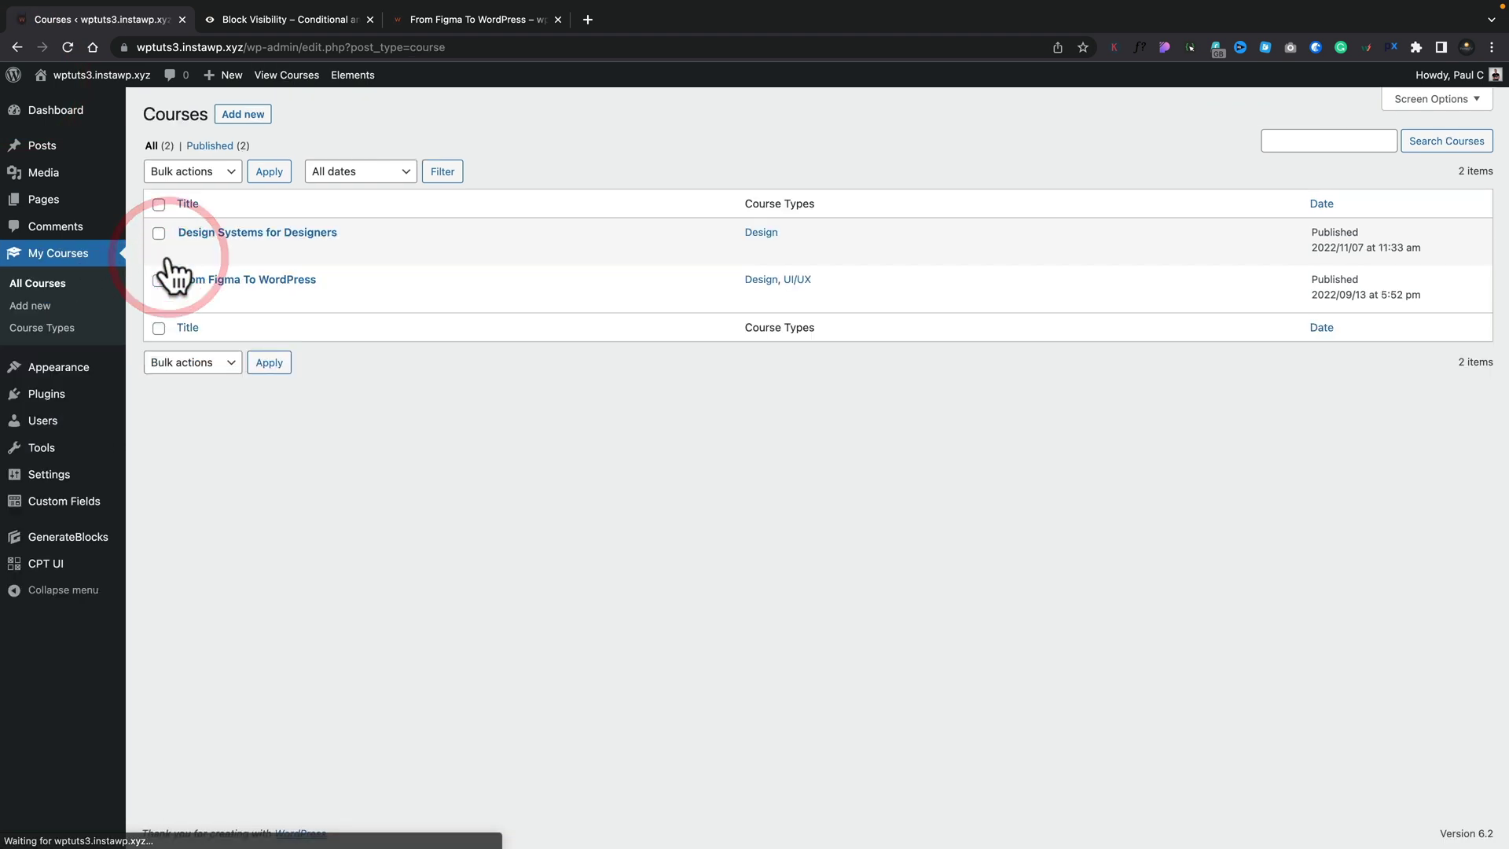
left_click(230, 281)
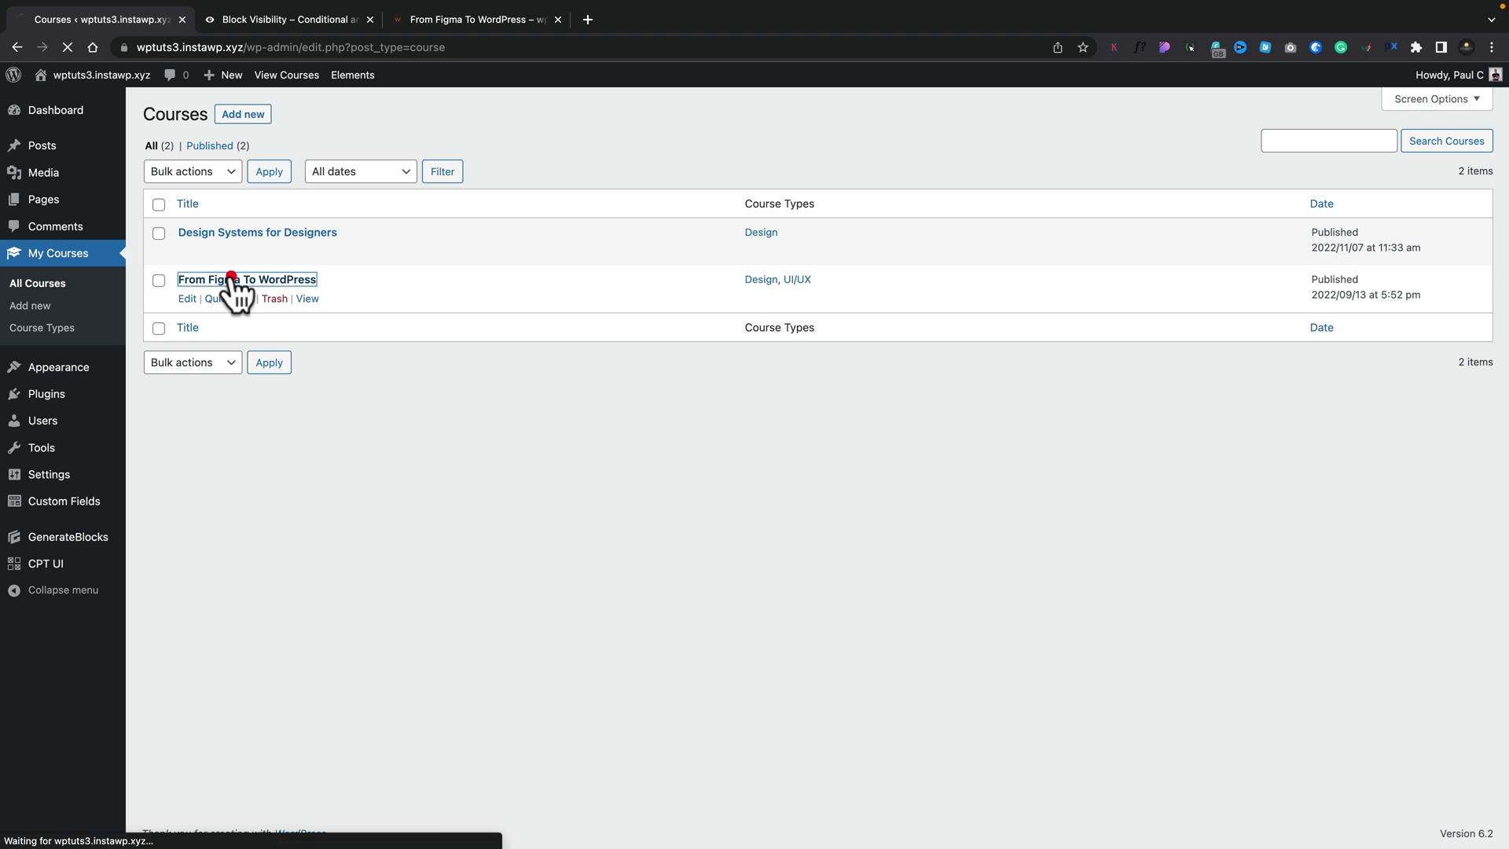
scroll(572, 632, "down", 15)
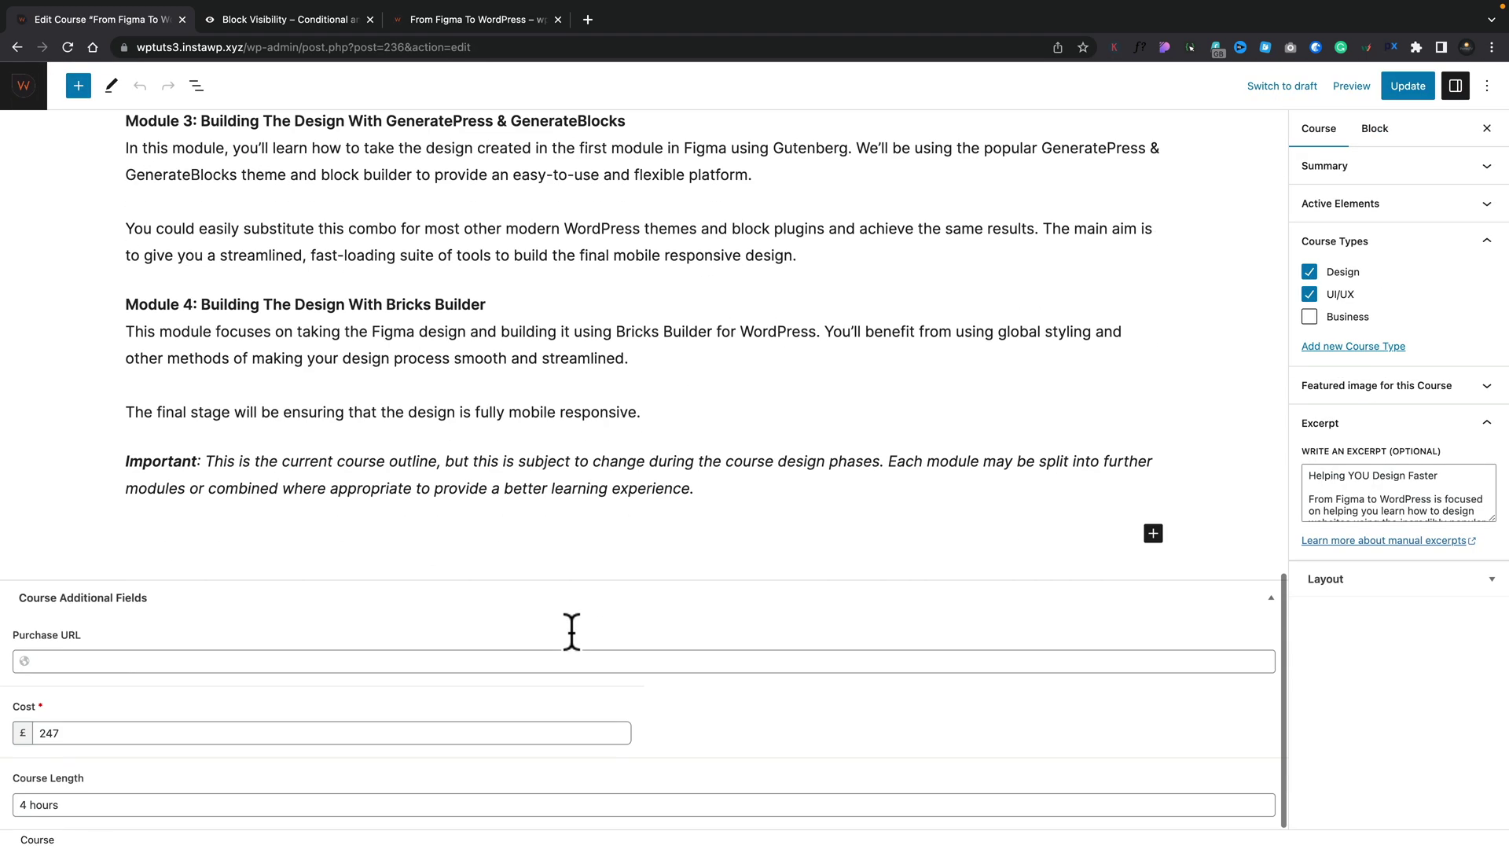
left_click(44, 662)
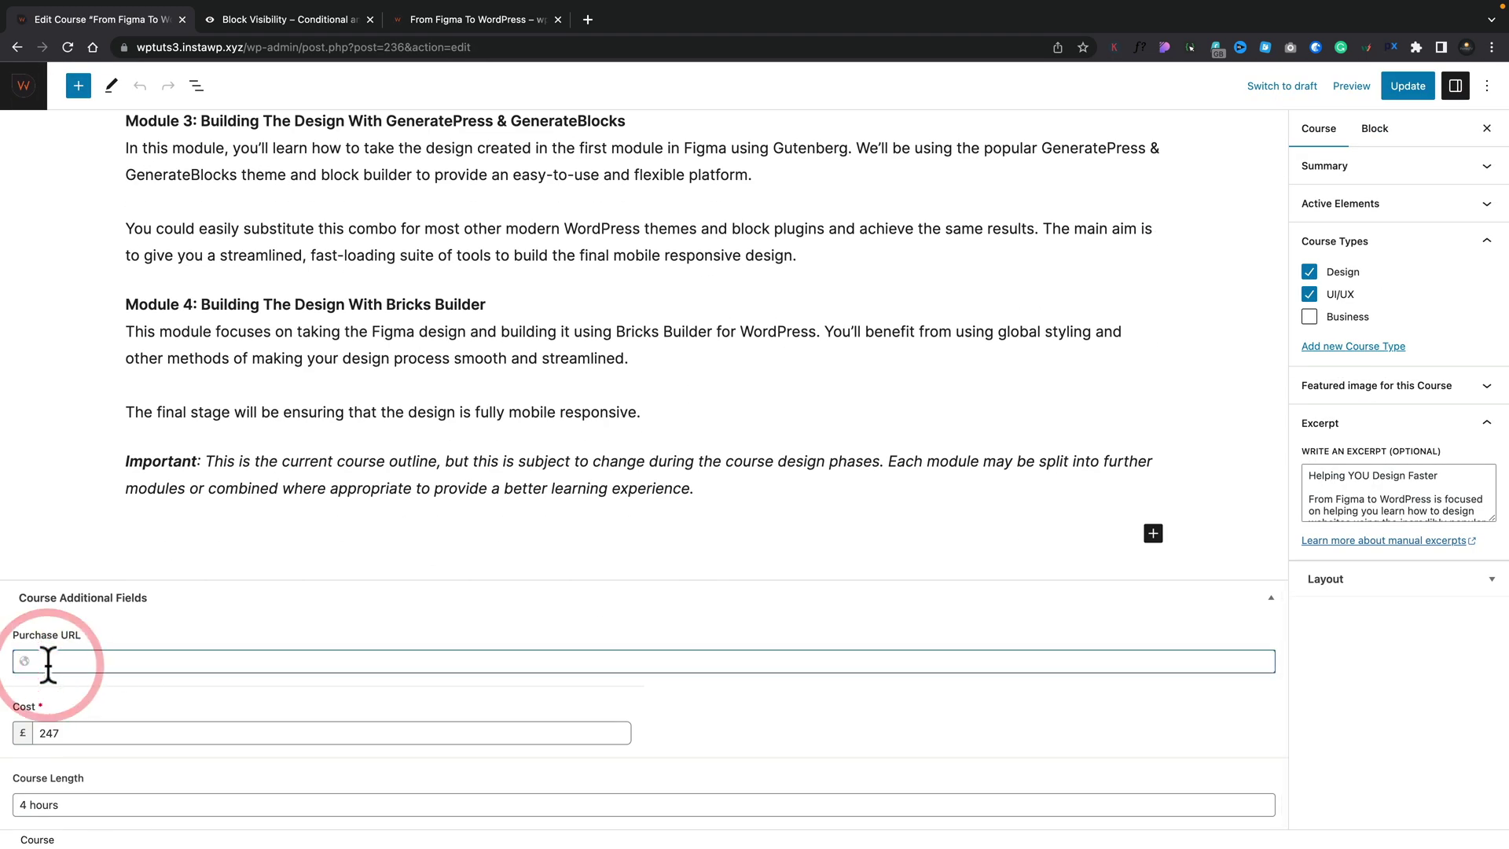
left_click(16, 47)
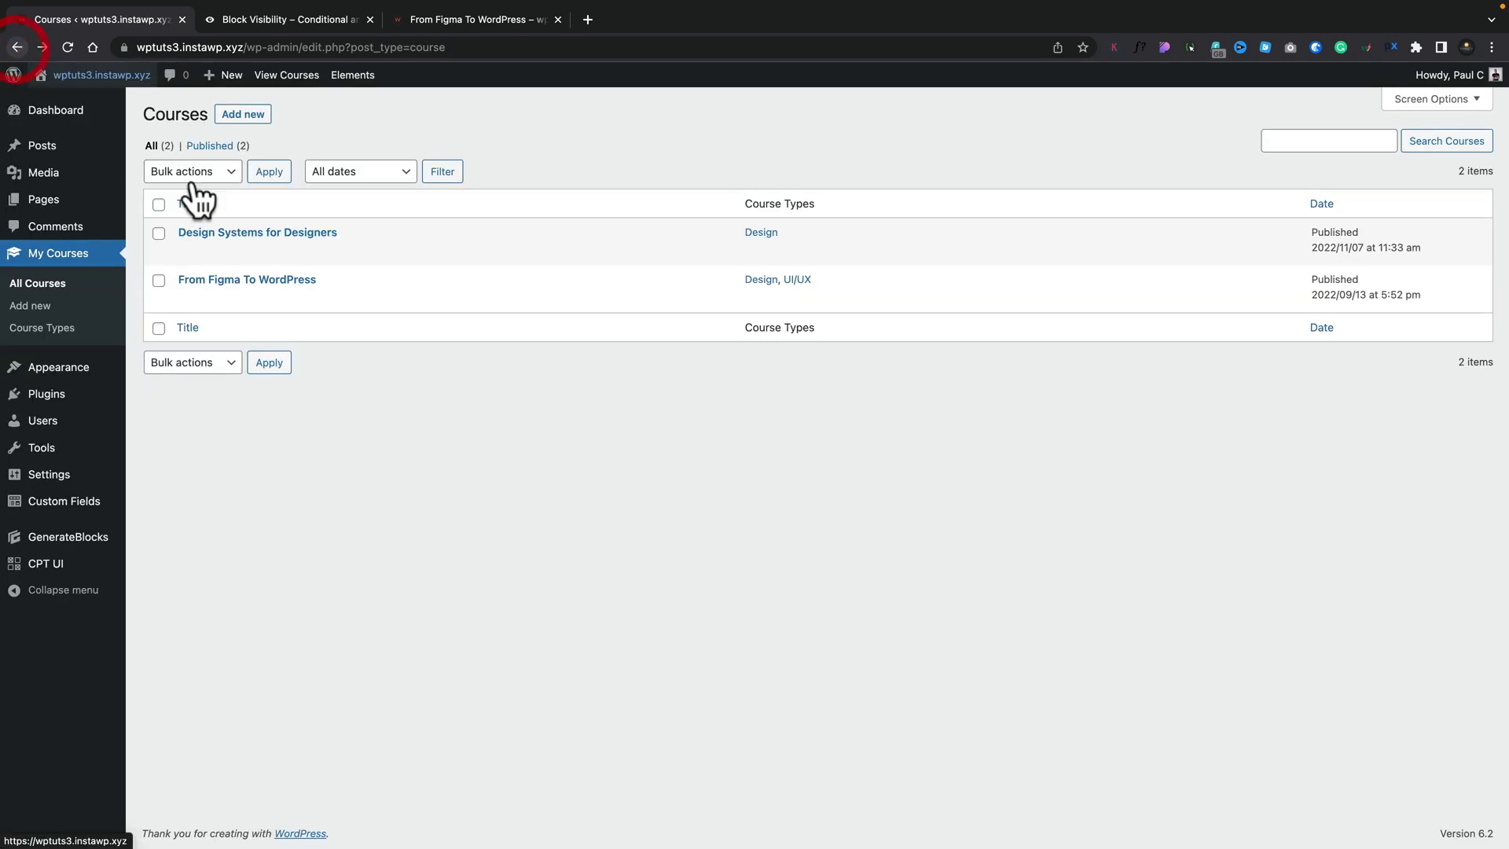
left_click(258, 235)
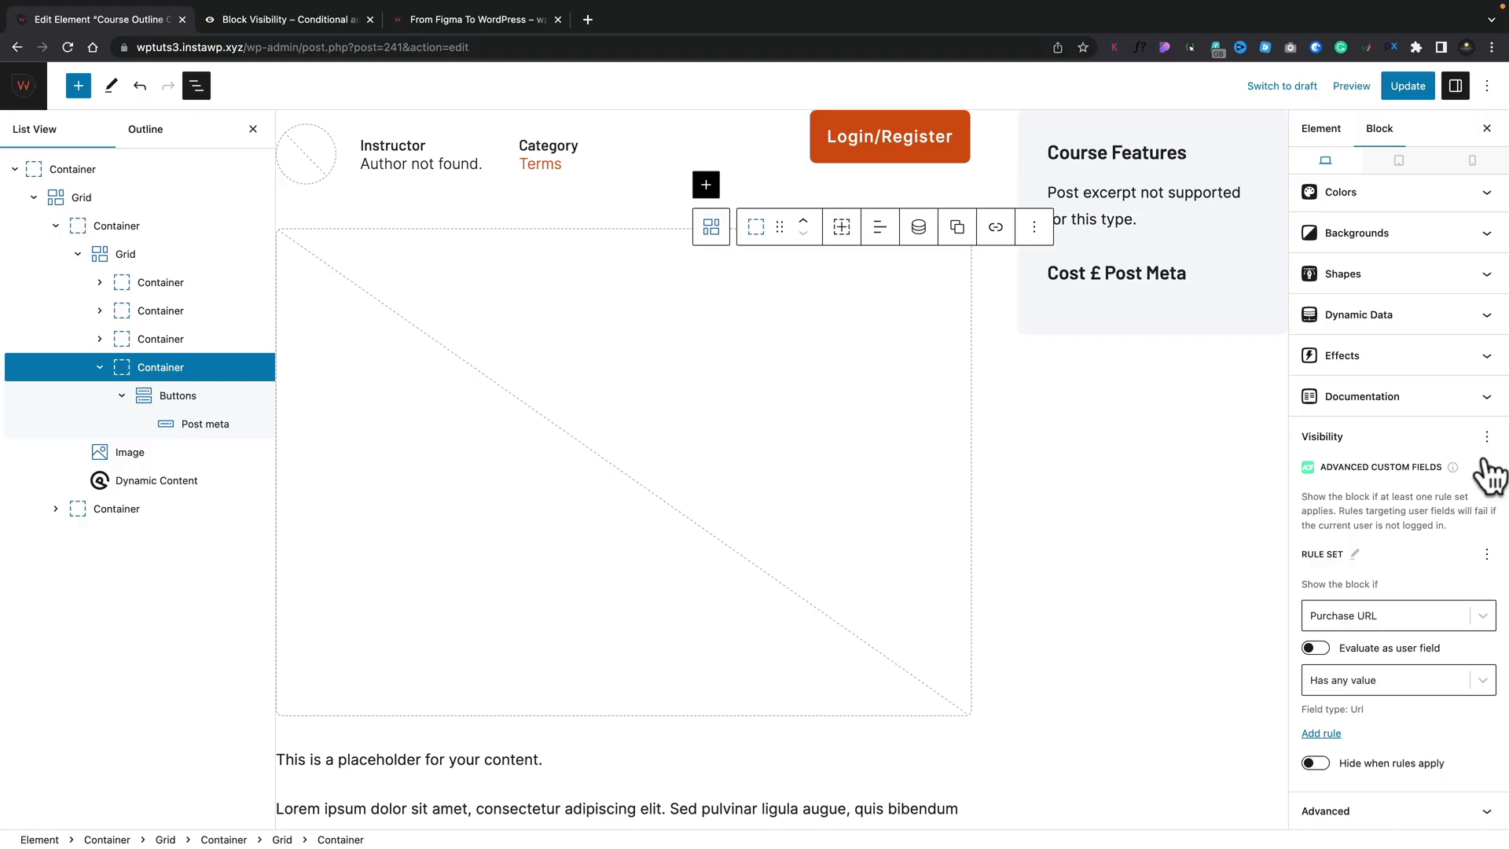
Toggle the visibility controls list, add a second rule to the rule set, and open its field list.
left_click(1486, 438)
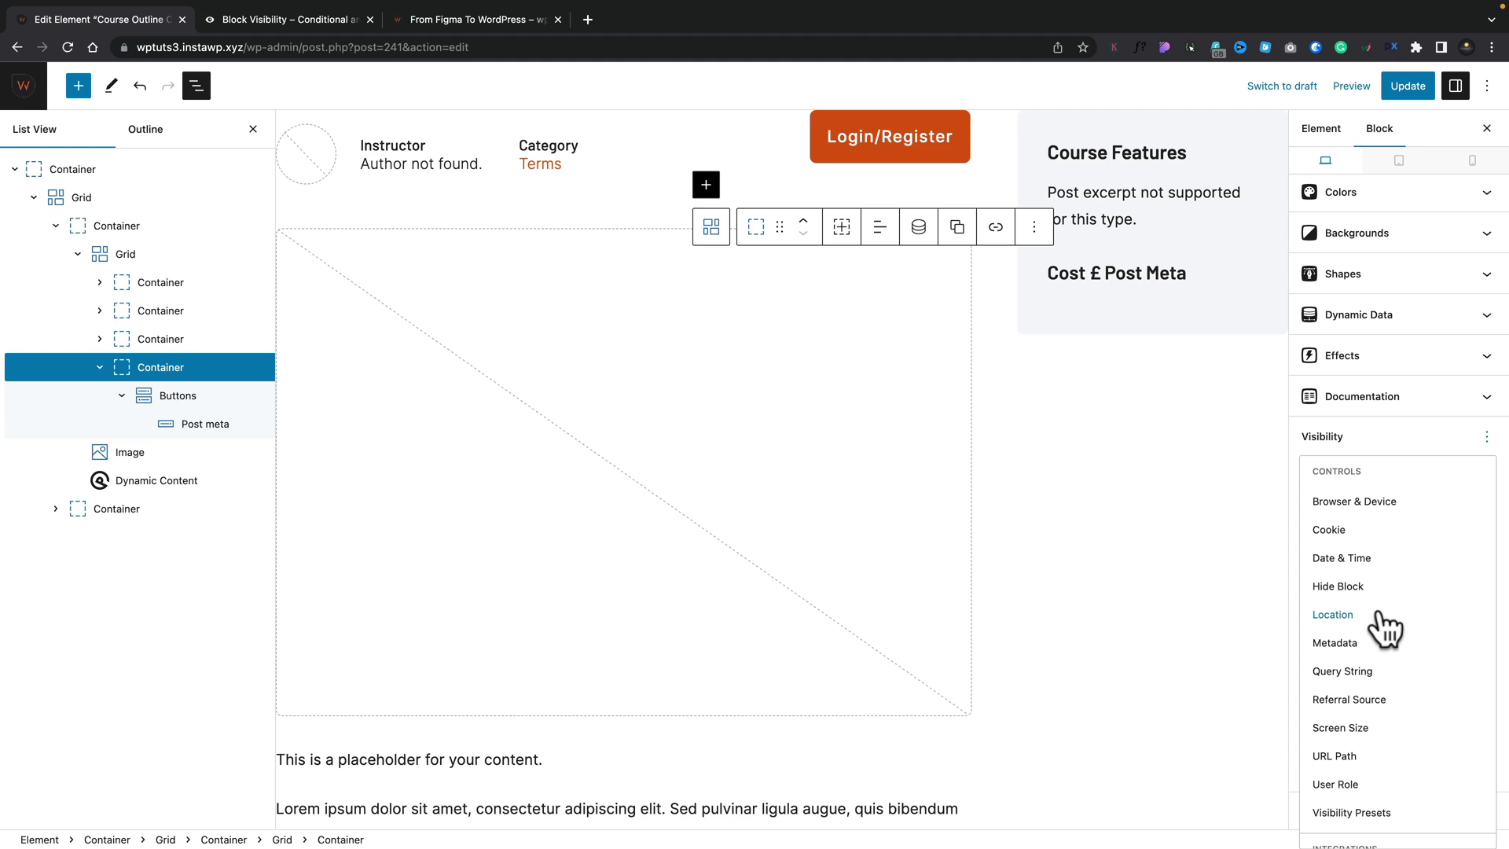
left_click(1487, 437)
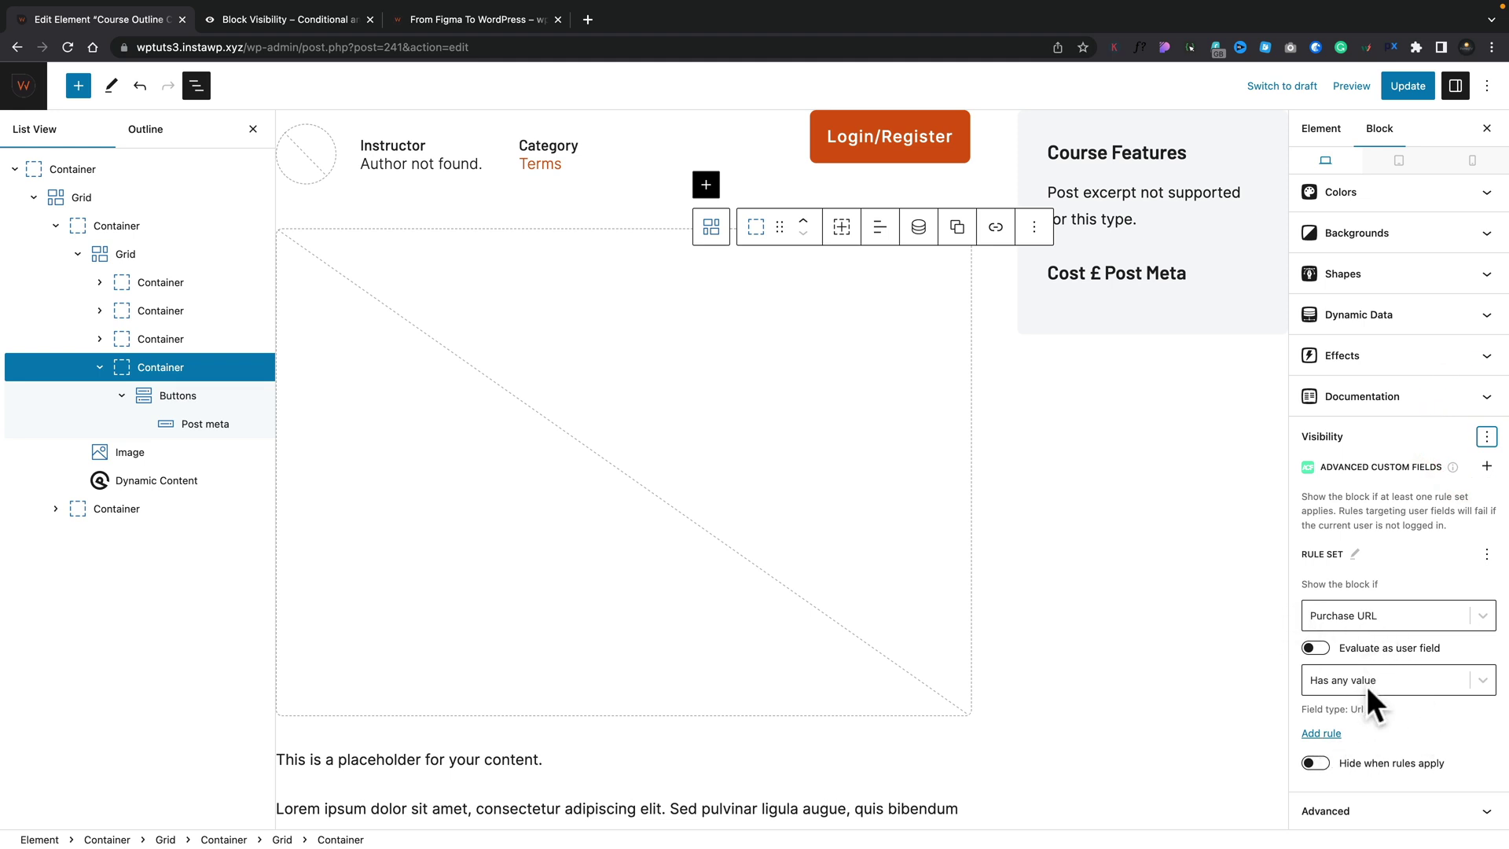
left_click(1323, 733)
scroll(1408, 728, "down", 2)
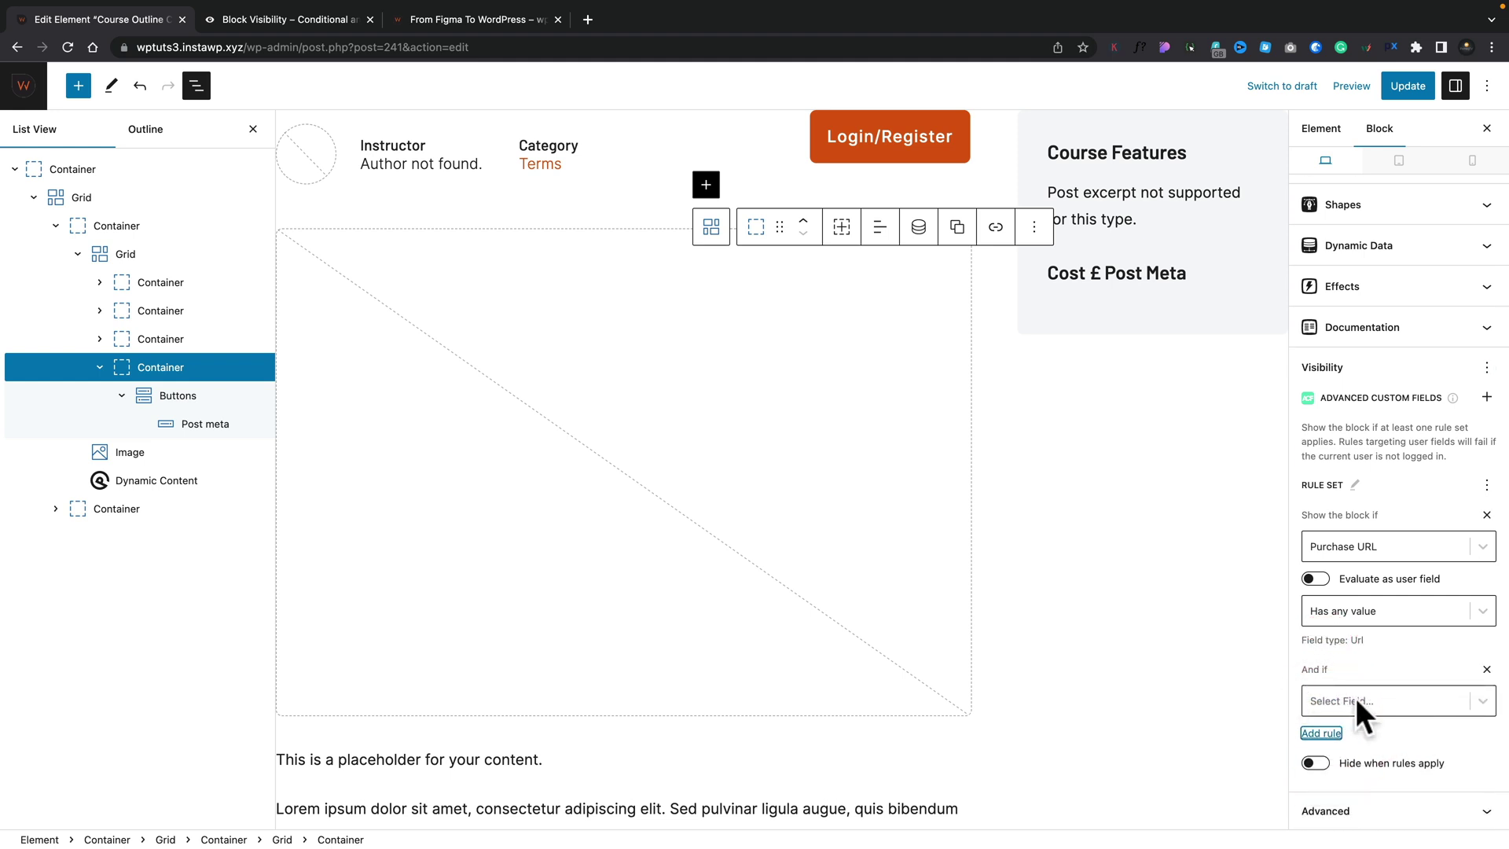
left_click(1356, 698)
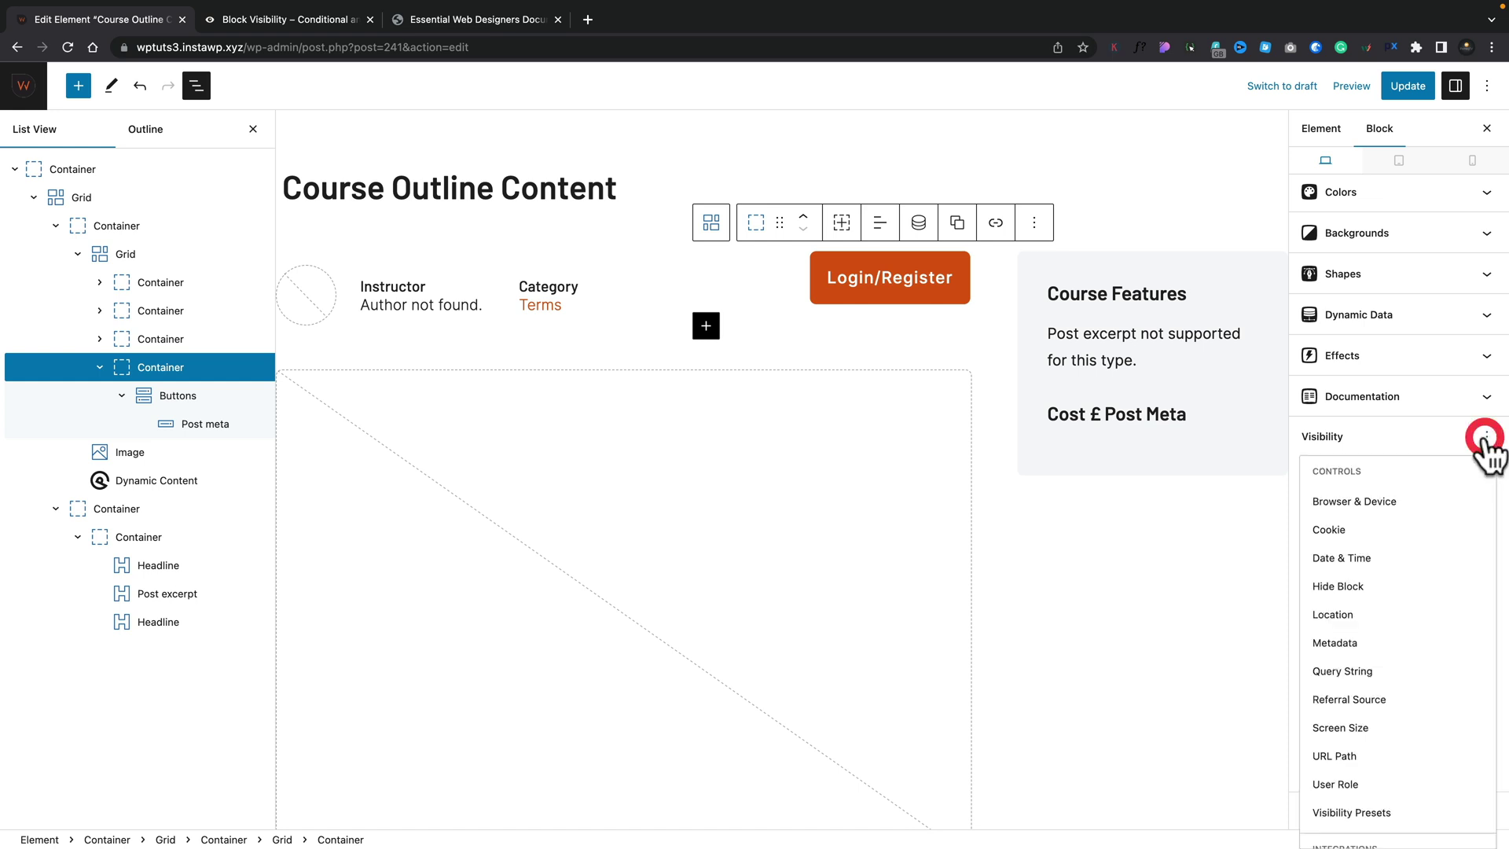
Add the Visibility Presets control and start a new preset titled 'Show if Course URL is set'.
left_click(1413, 817)
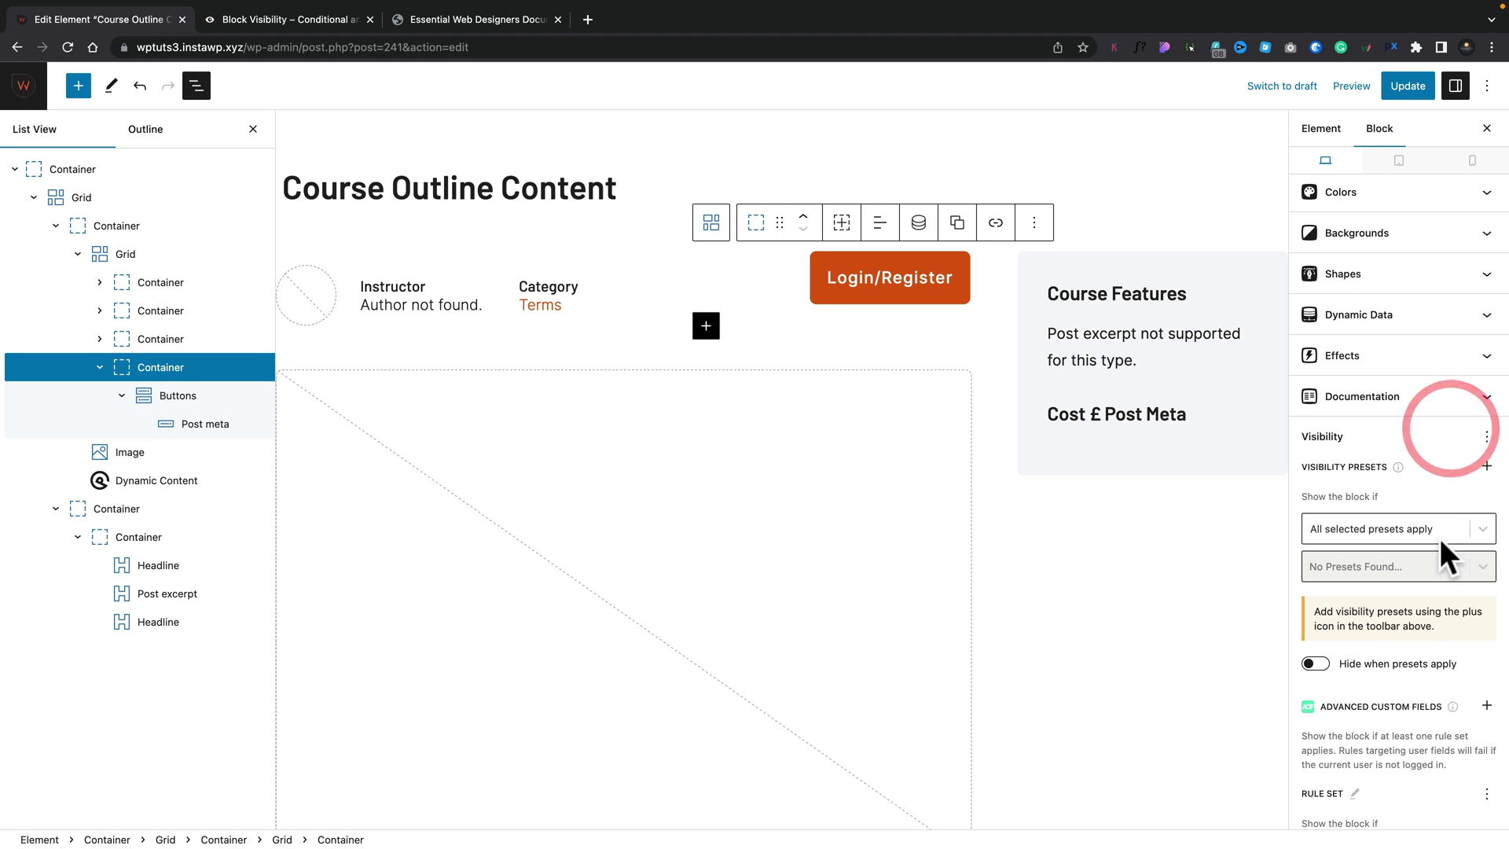
scroll(1440, 539, "down", 3)
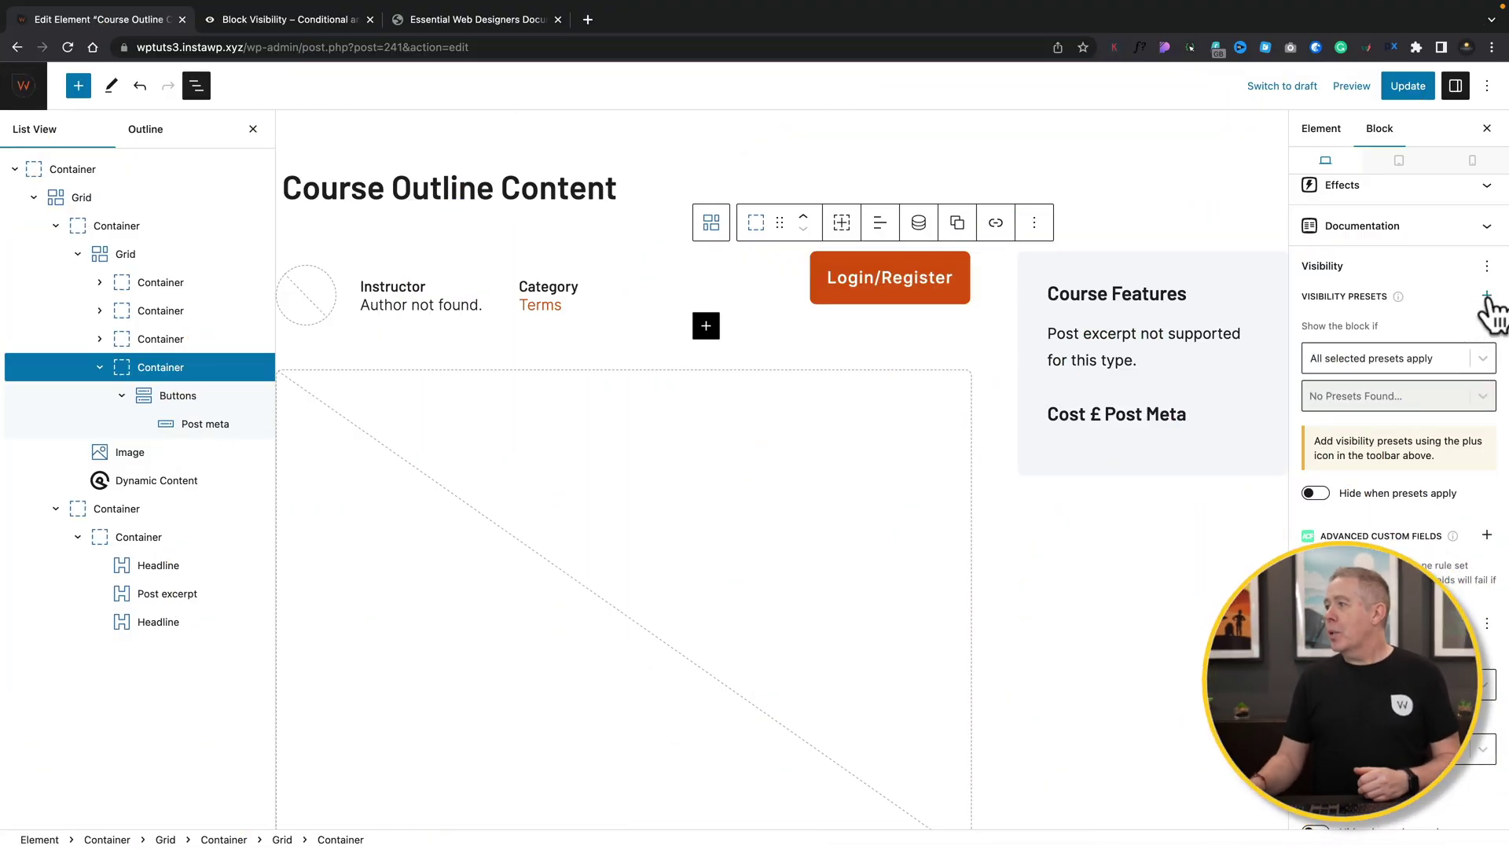
left_click(1486, 297)
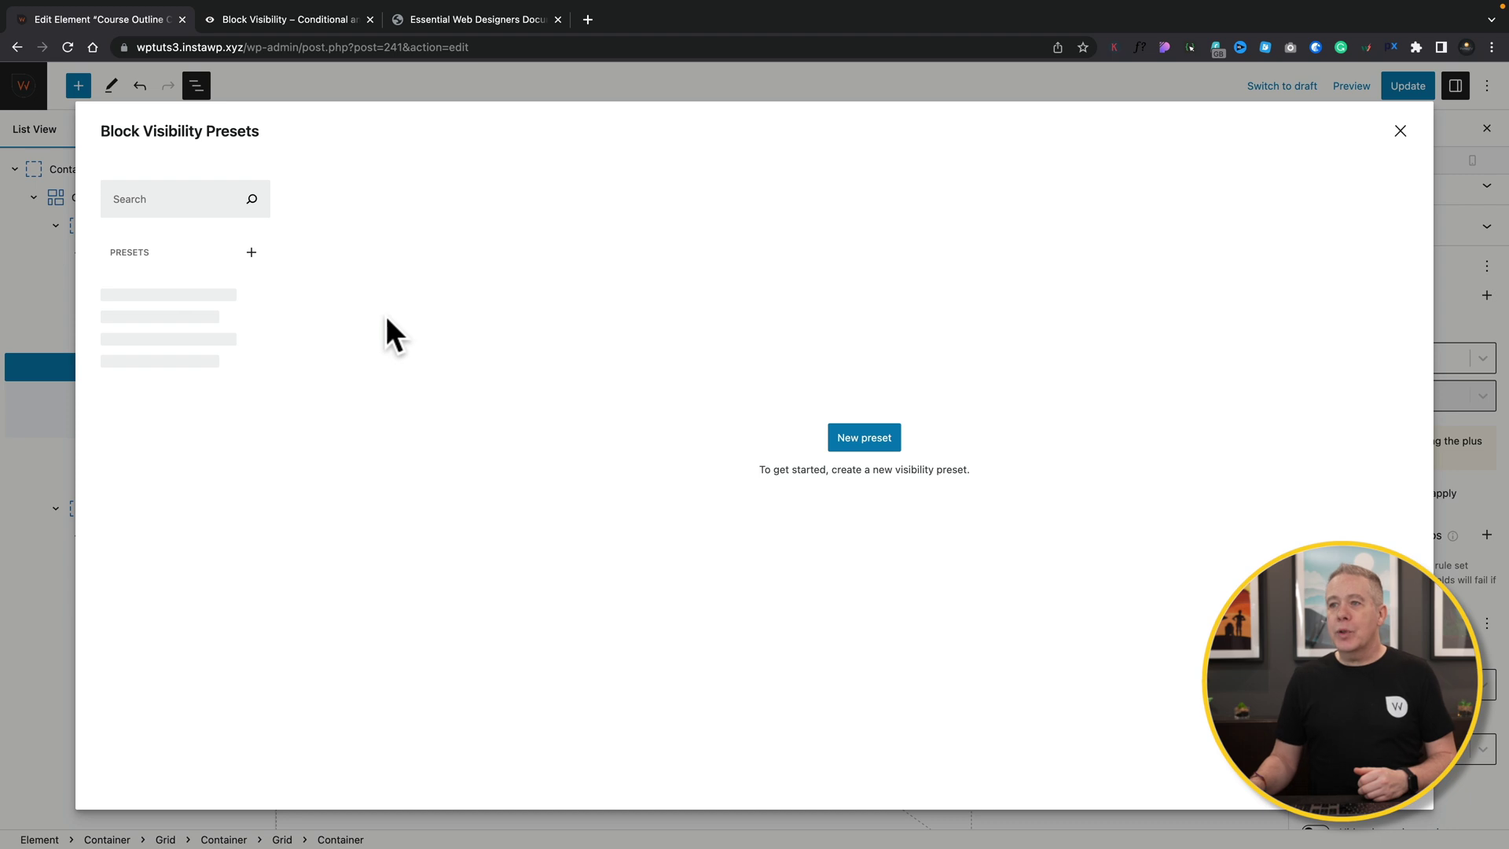
left_click(864, 437)
left_click(393, 269)
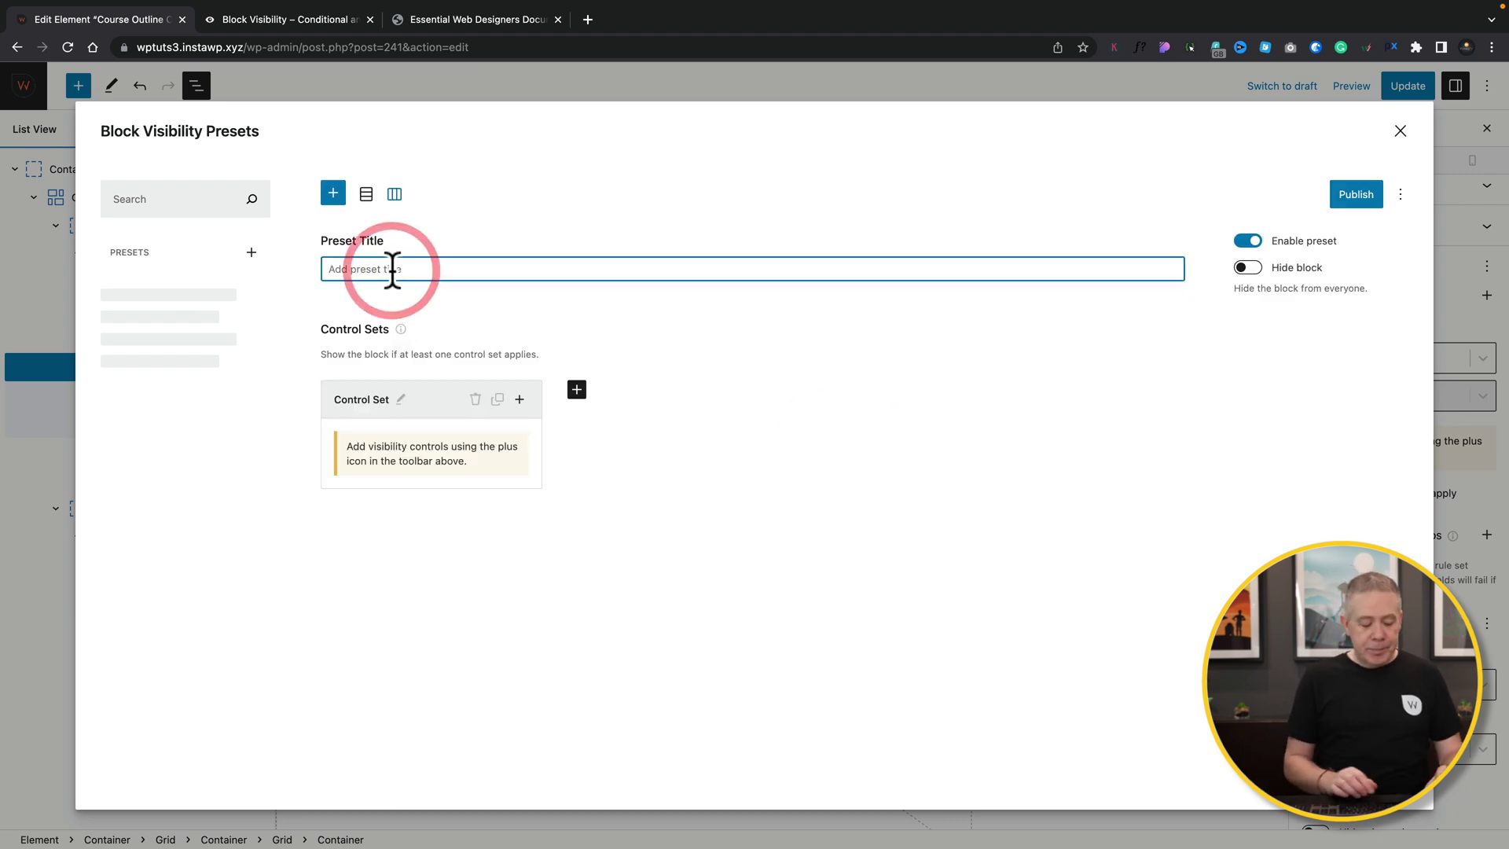
type("Show if Course URL is set")
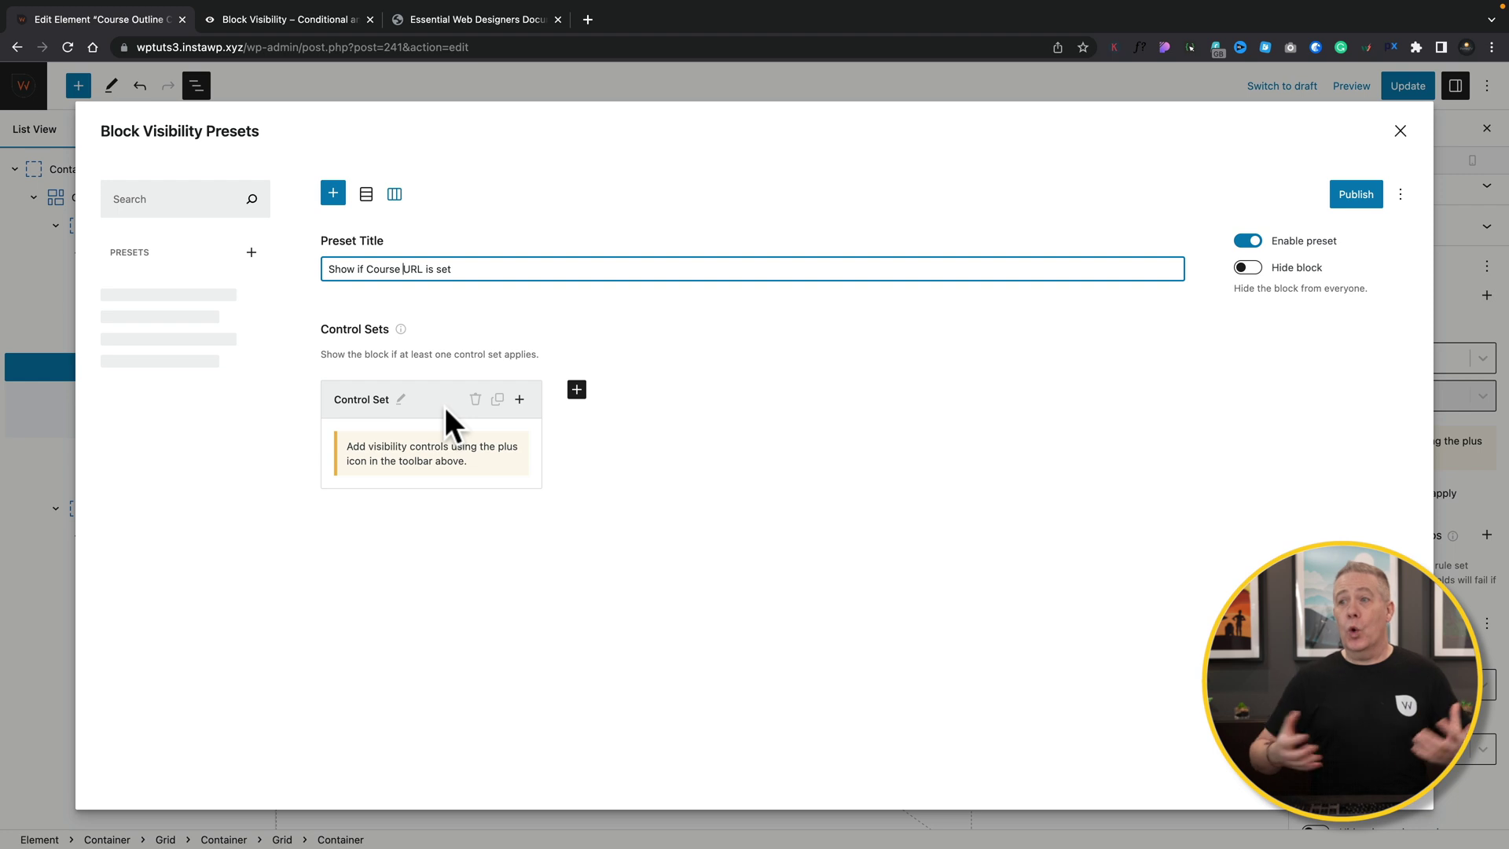
Give the preset an Advanced Custom Fields rule: Purchase URL has any value.
left_click(519, 400)
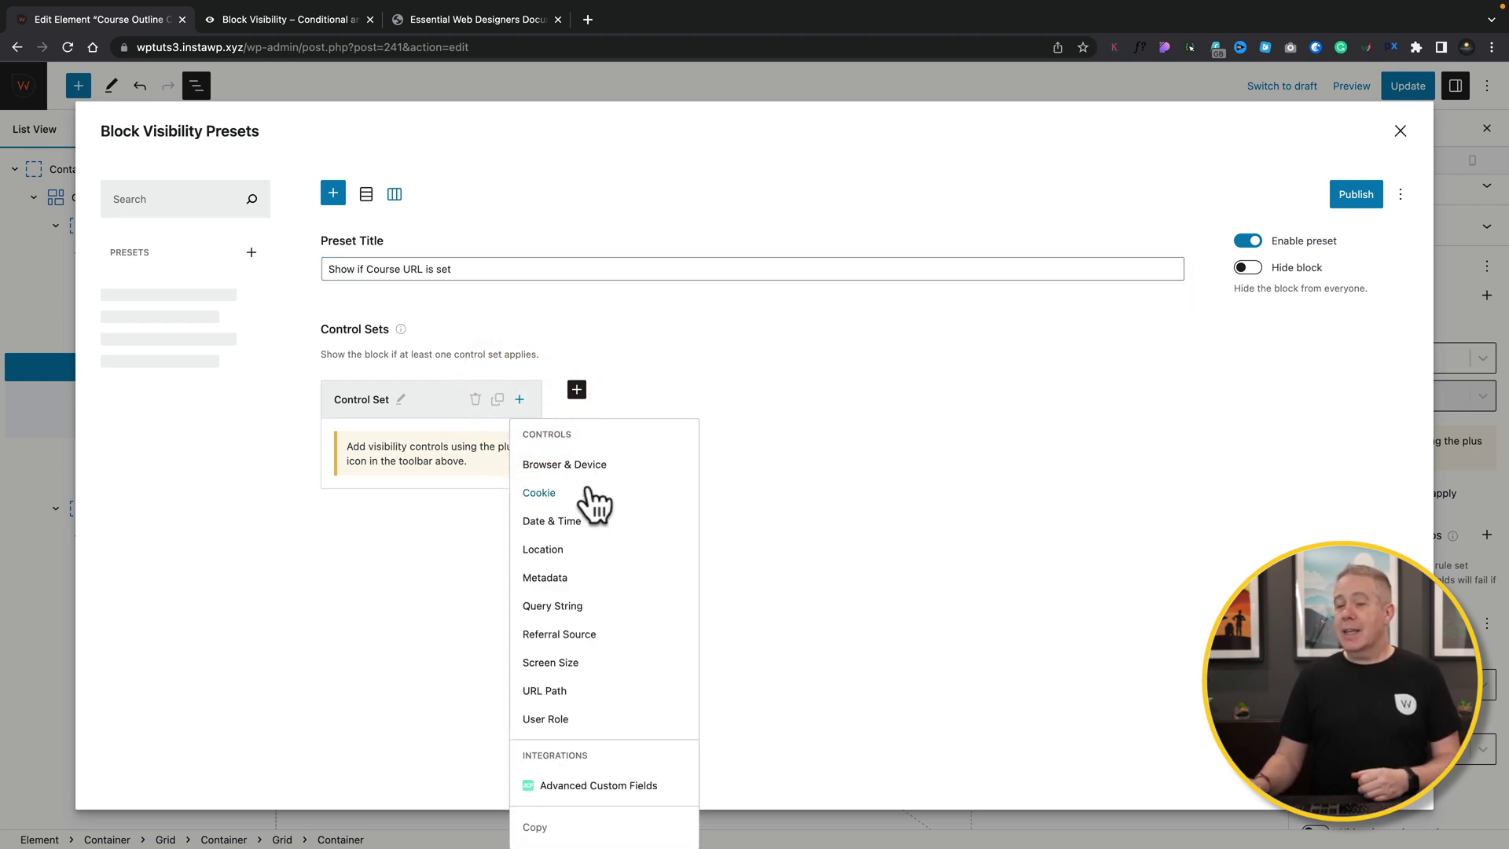
left_click(582, 788)
scroll(586, 794, "down", 3)
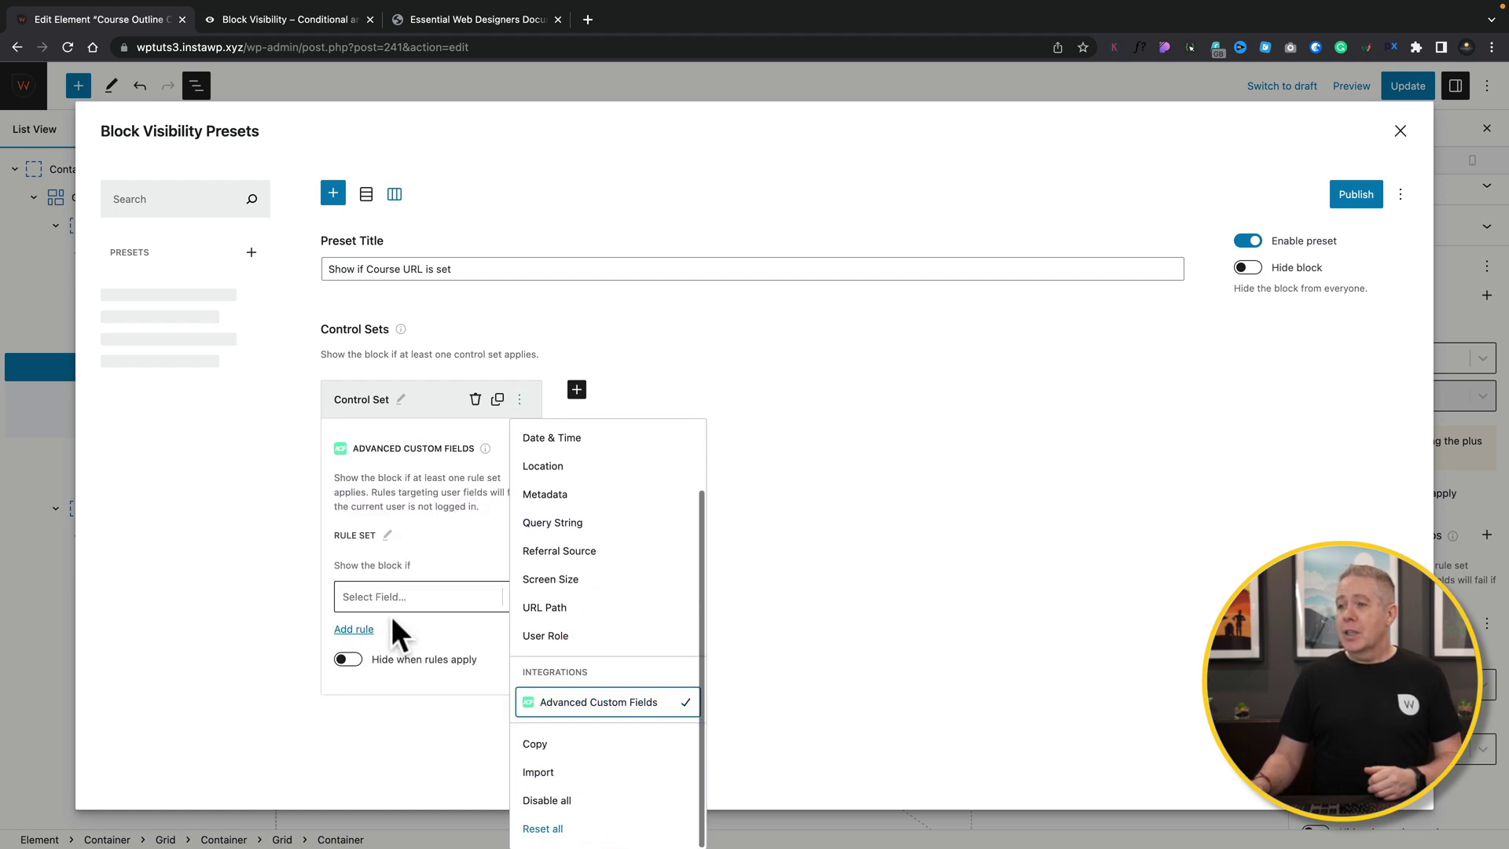
left_click(422, 558)
left_click(396, 596)
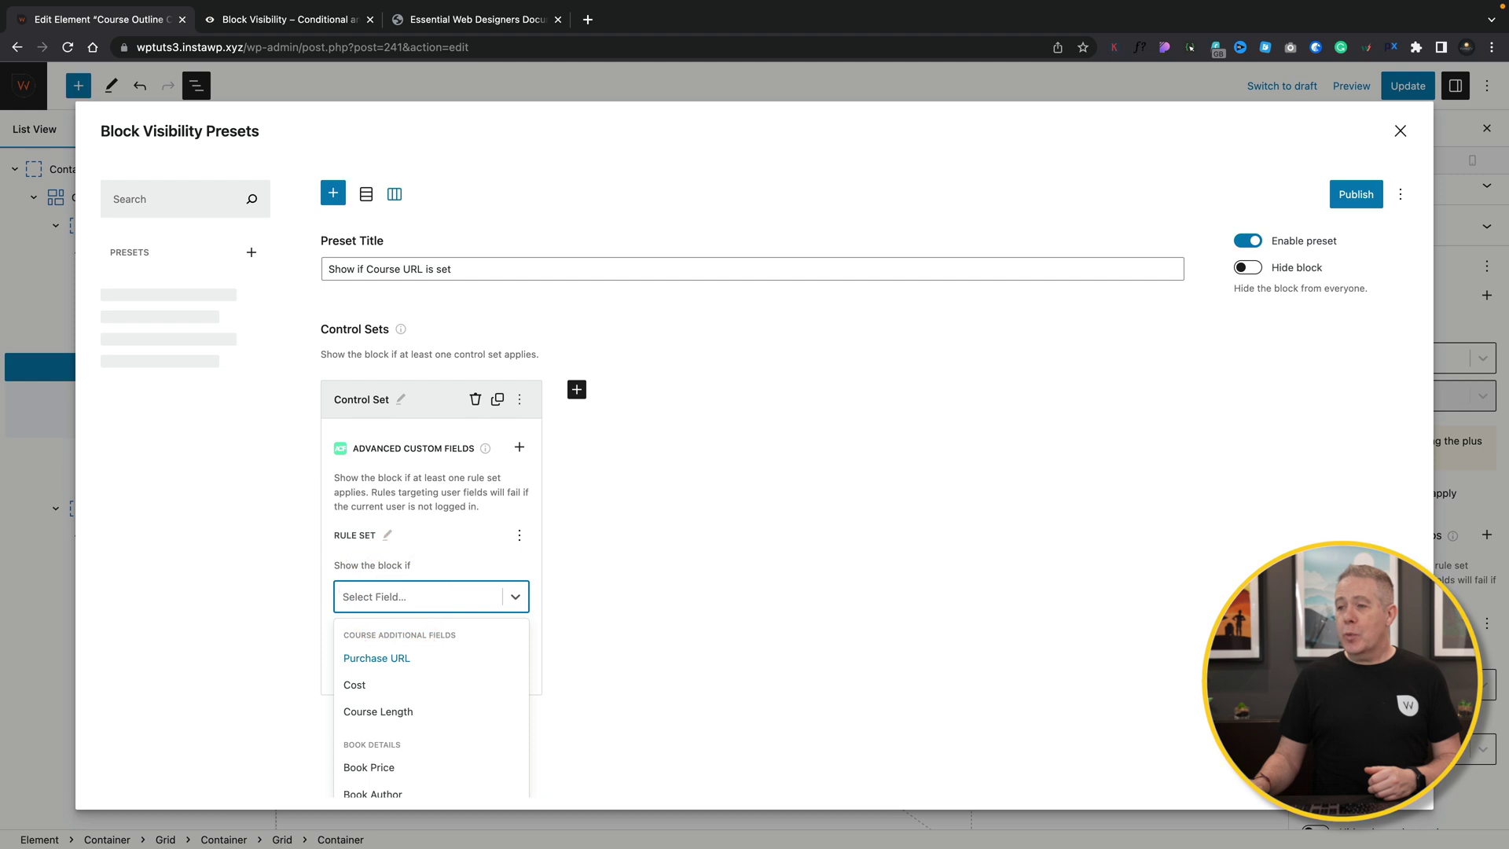
left_click(389, 659)
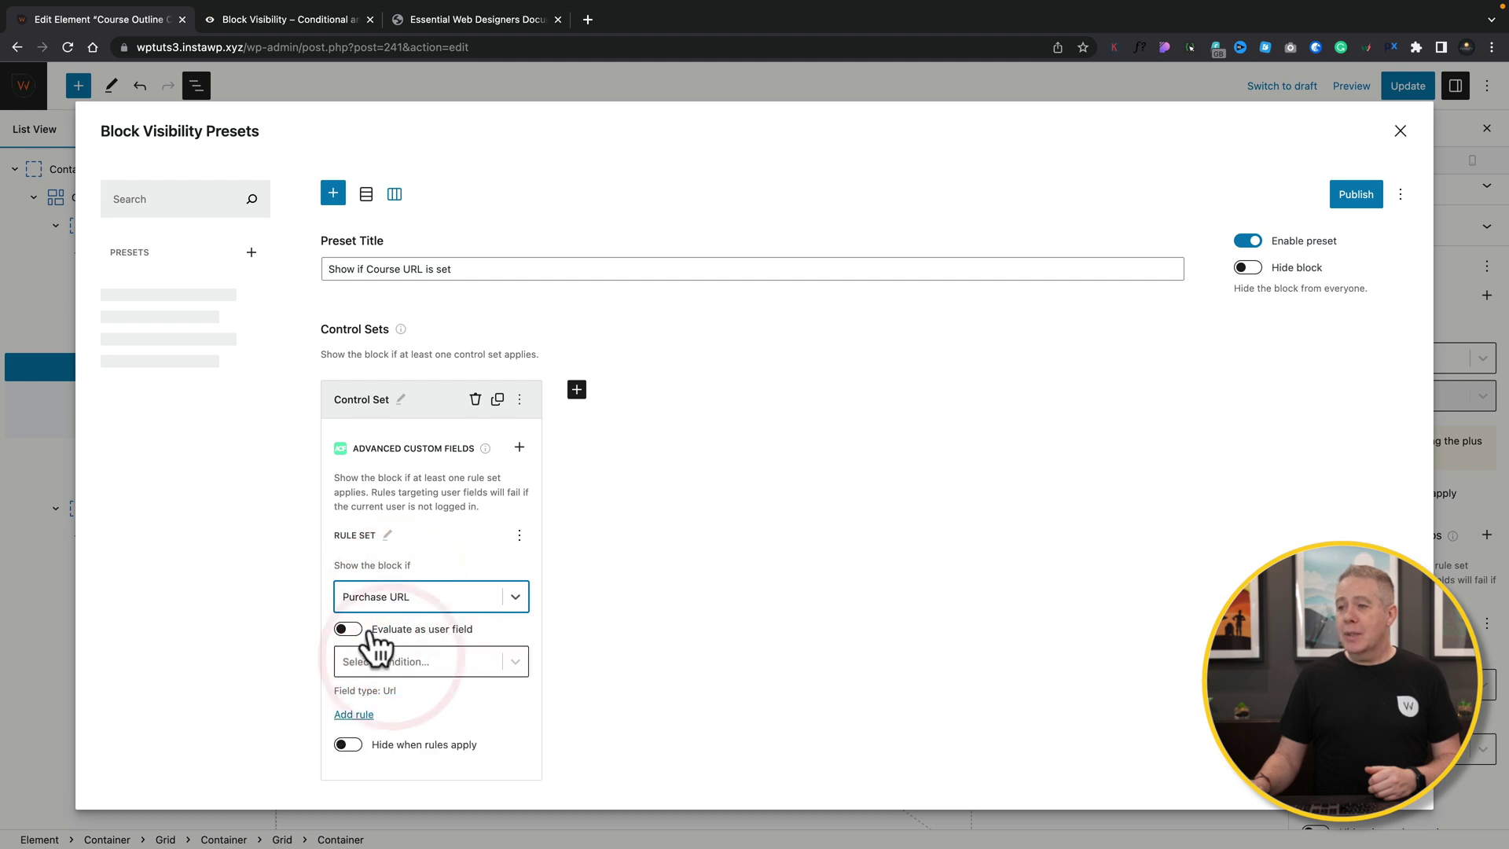
left_click(421, 665)
left_click(408, 701)
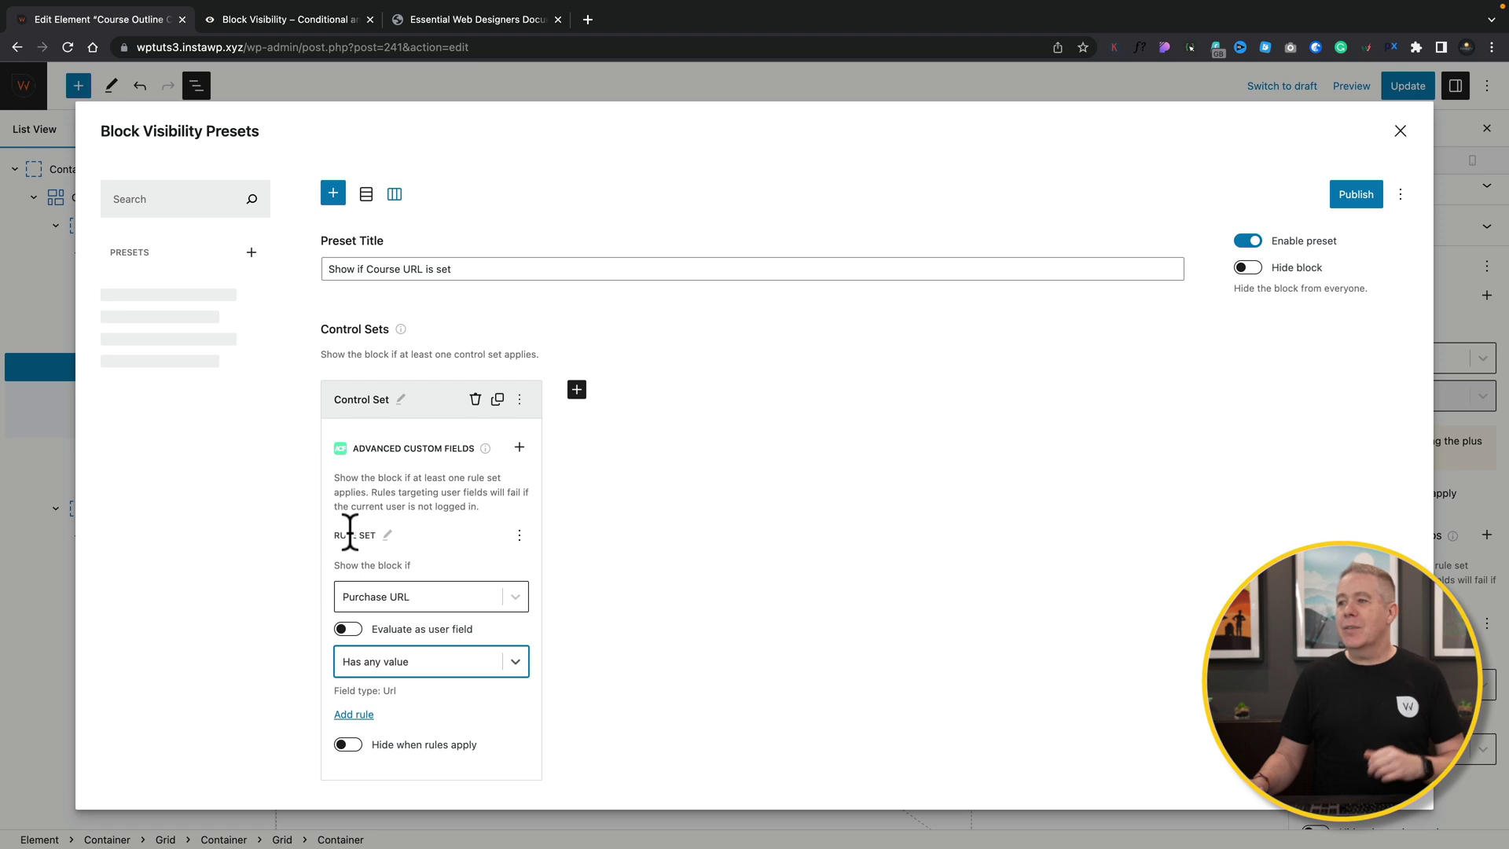
left_click(667, 418)
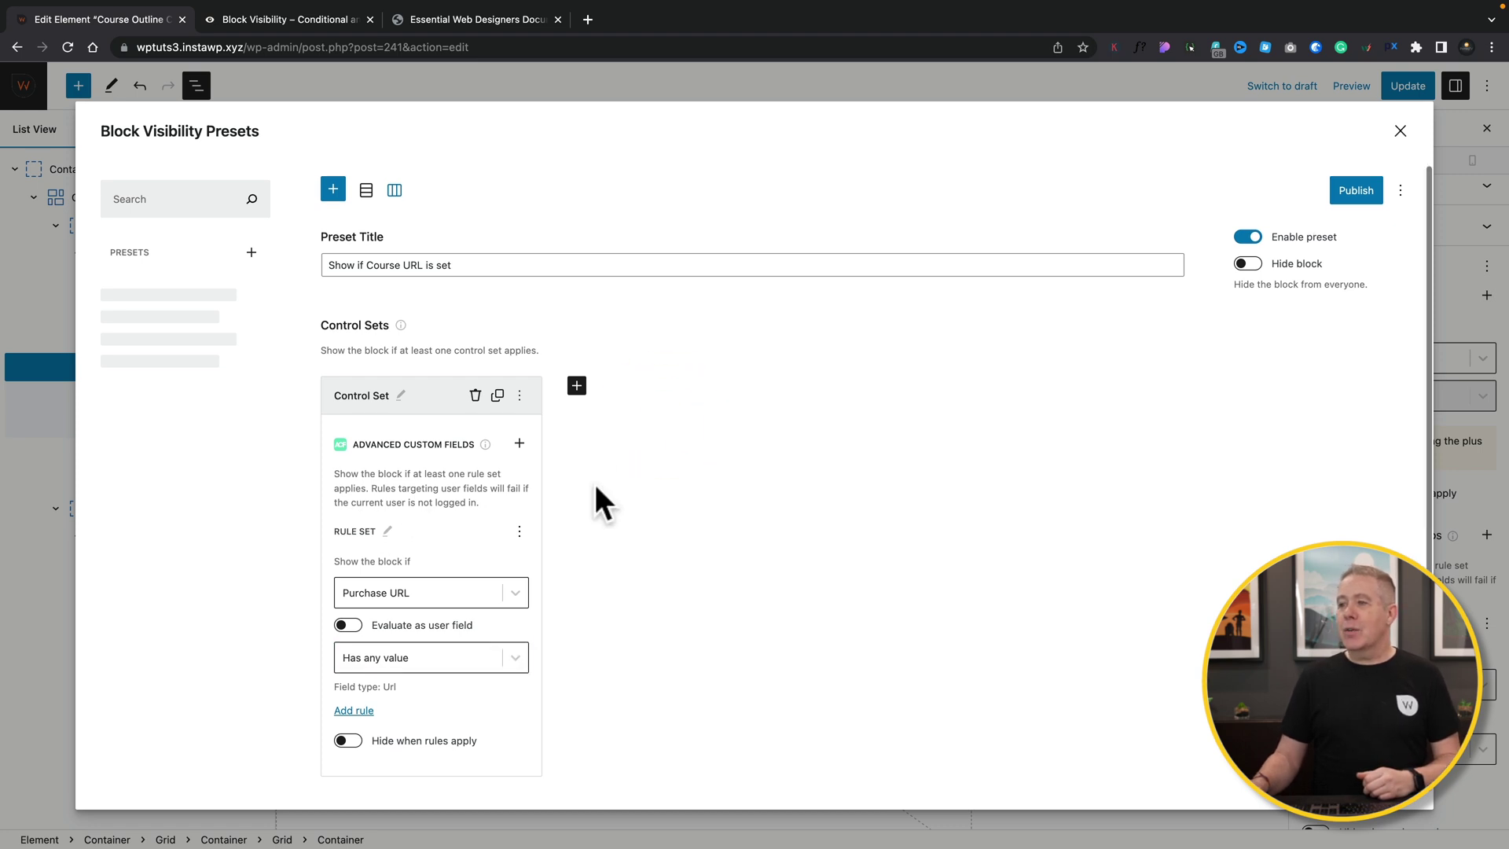
Remove the extra control sets, leaving one, and publish the preset.
scroll(596, 484, "down", 1)
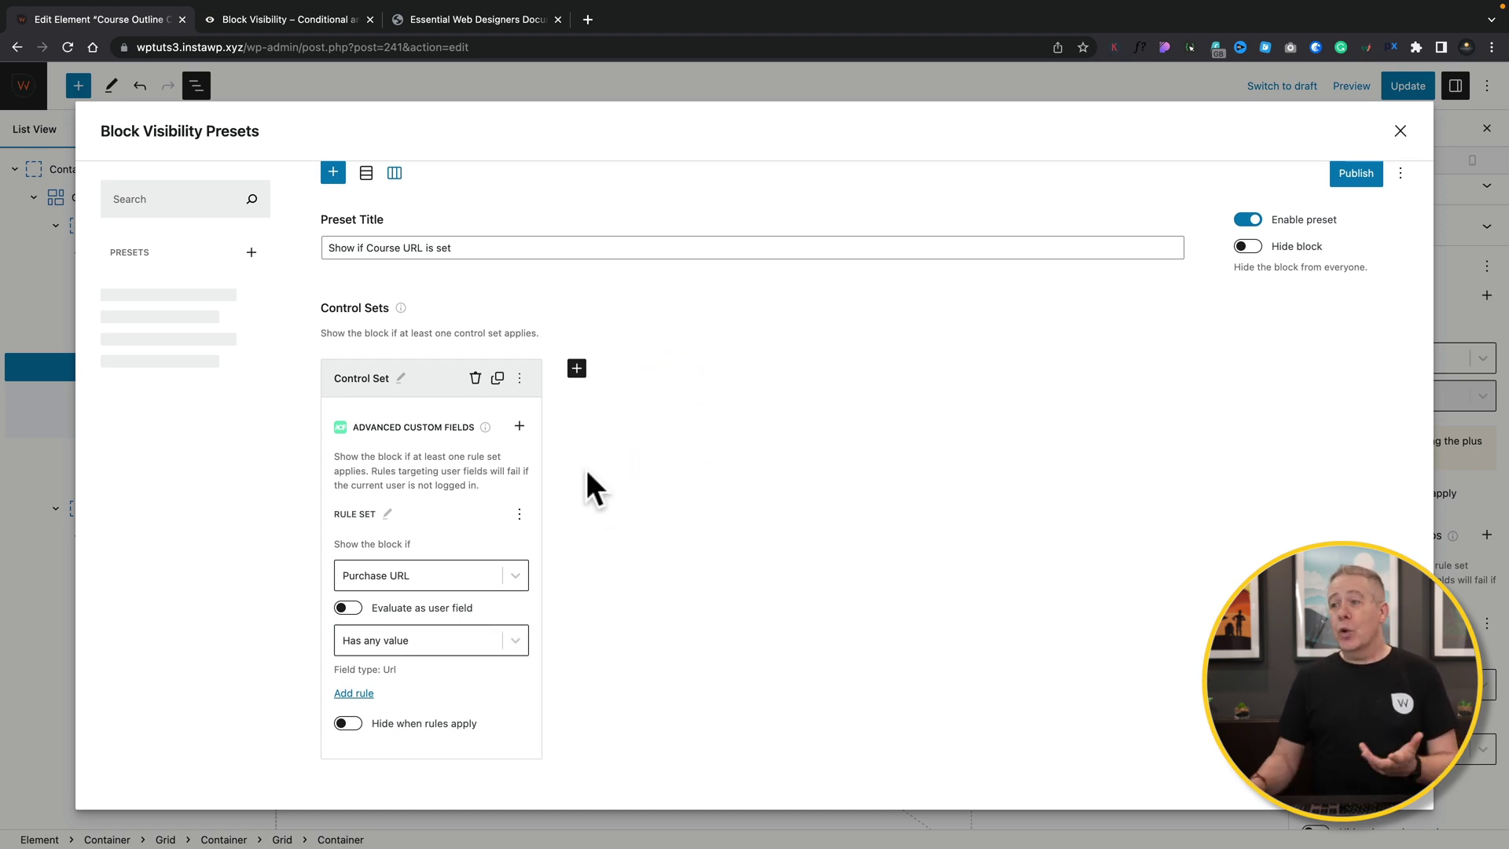
left_click(576, 370)
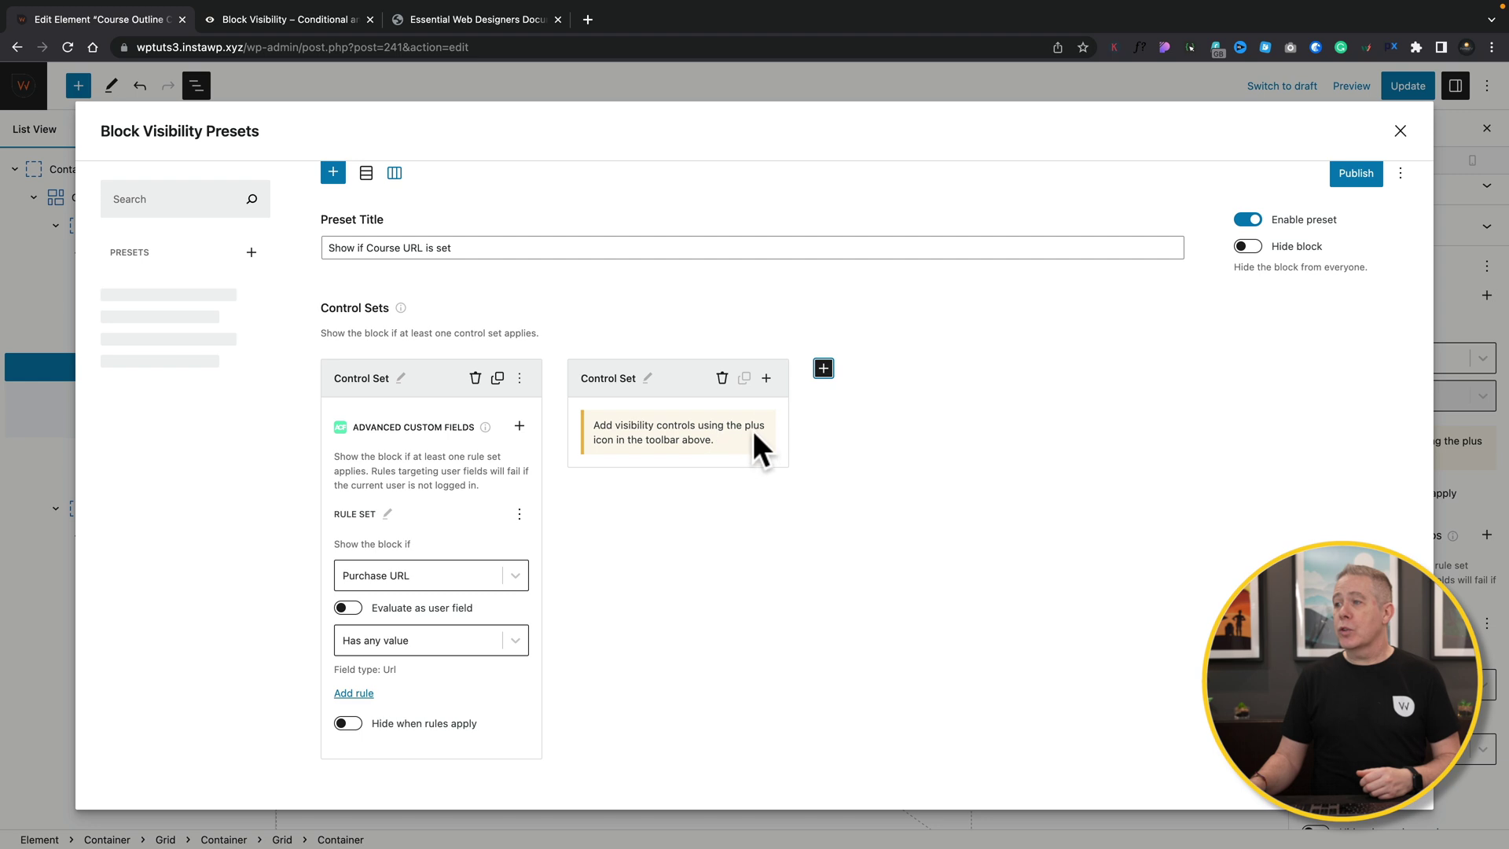
left_click(722, 378)
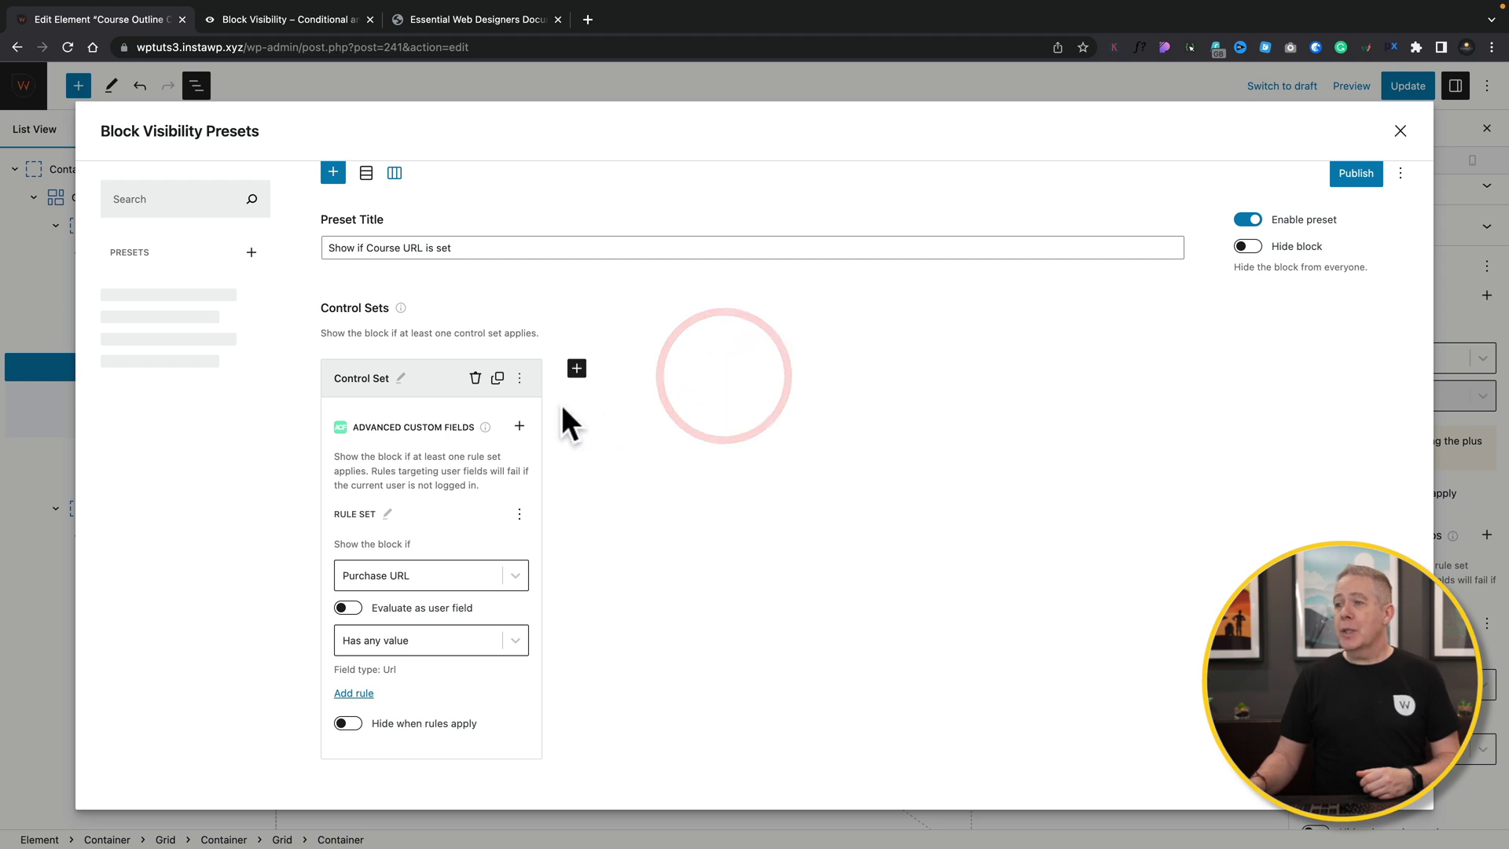
left_click(497, 378)
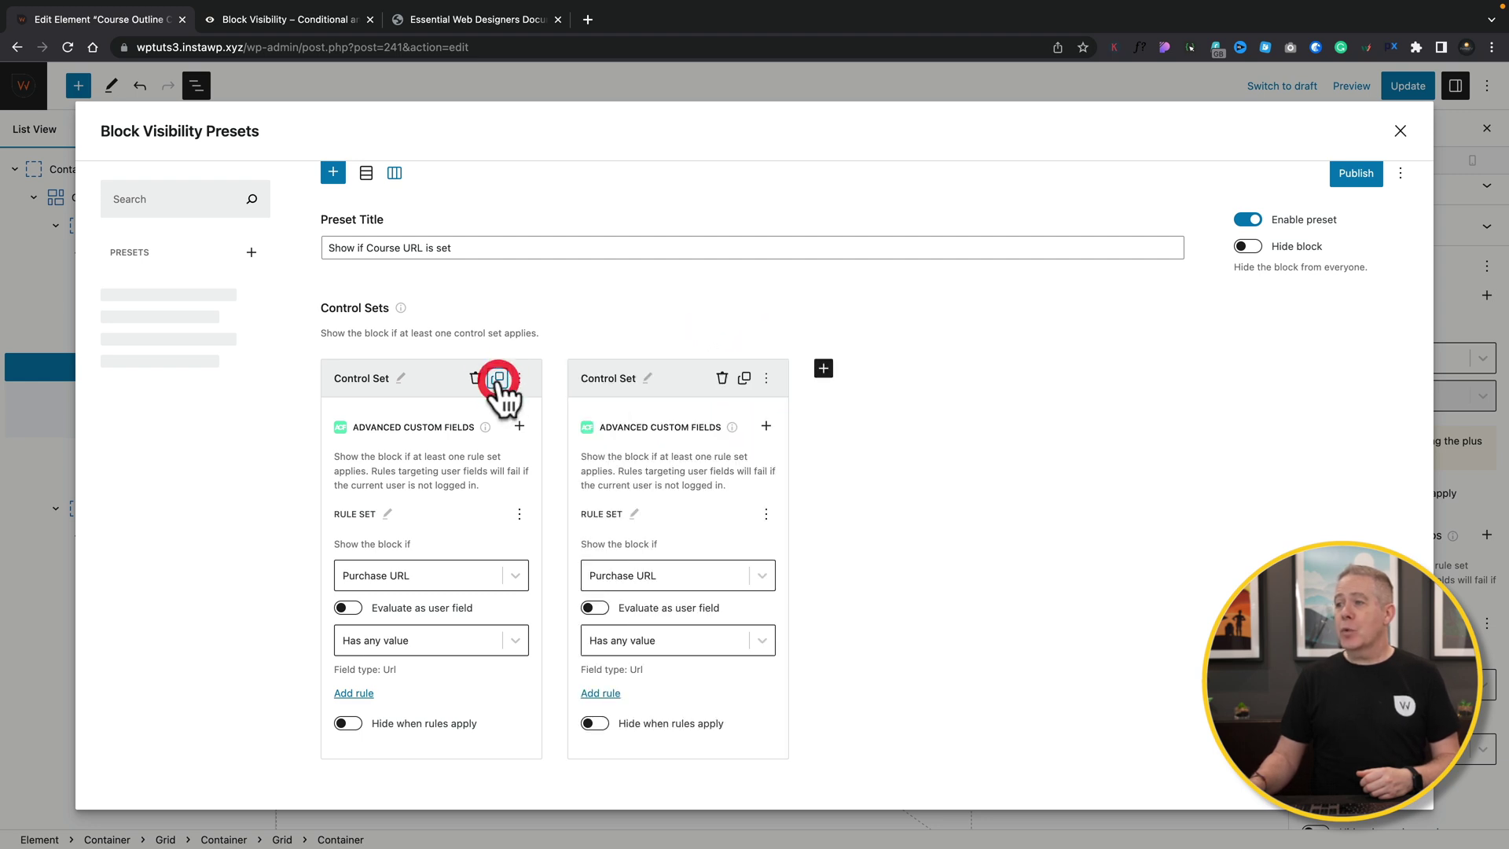
left_click(722, 378)
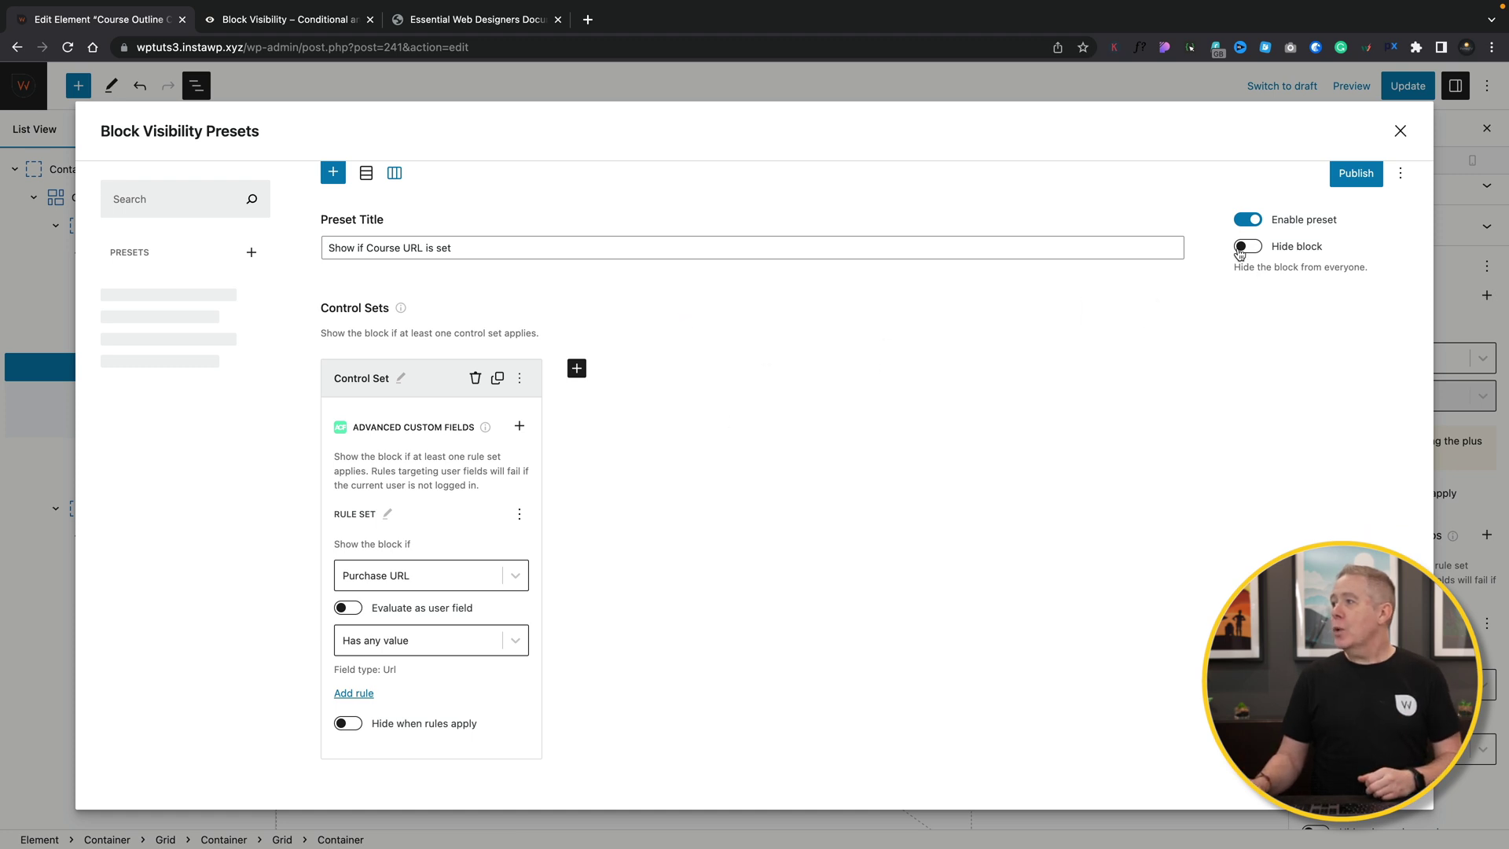
scroll(1228, 312, "up", 1)
left_click(1357, 200)
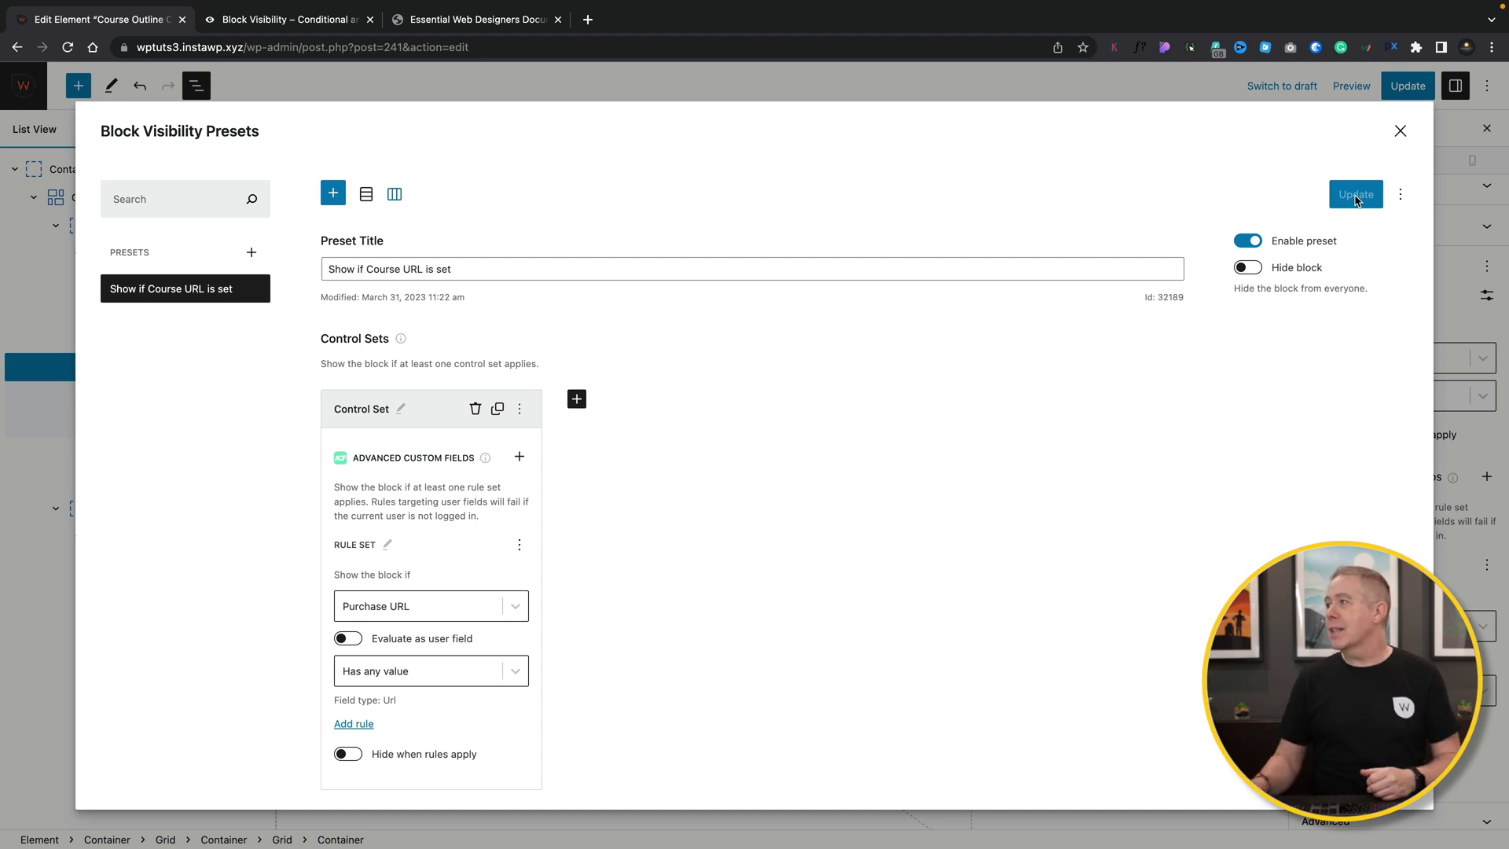
Close the presets manager and reset all of the container's visibility rules.
left_click(1400, 131)
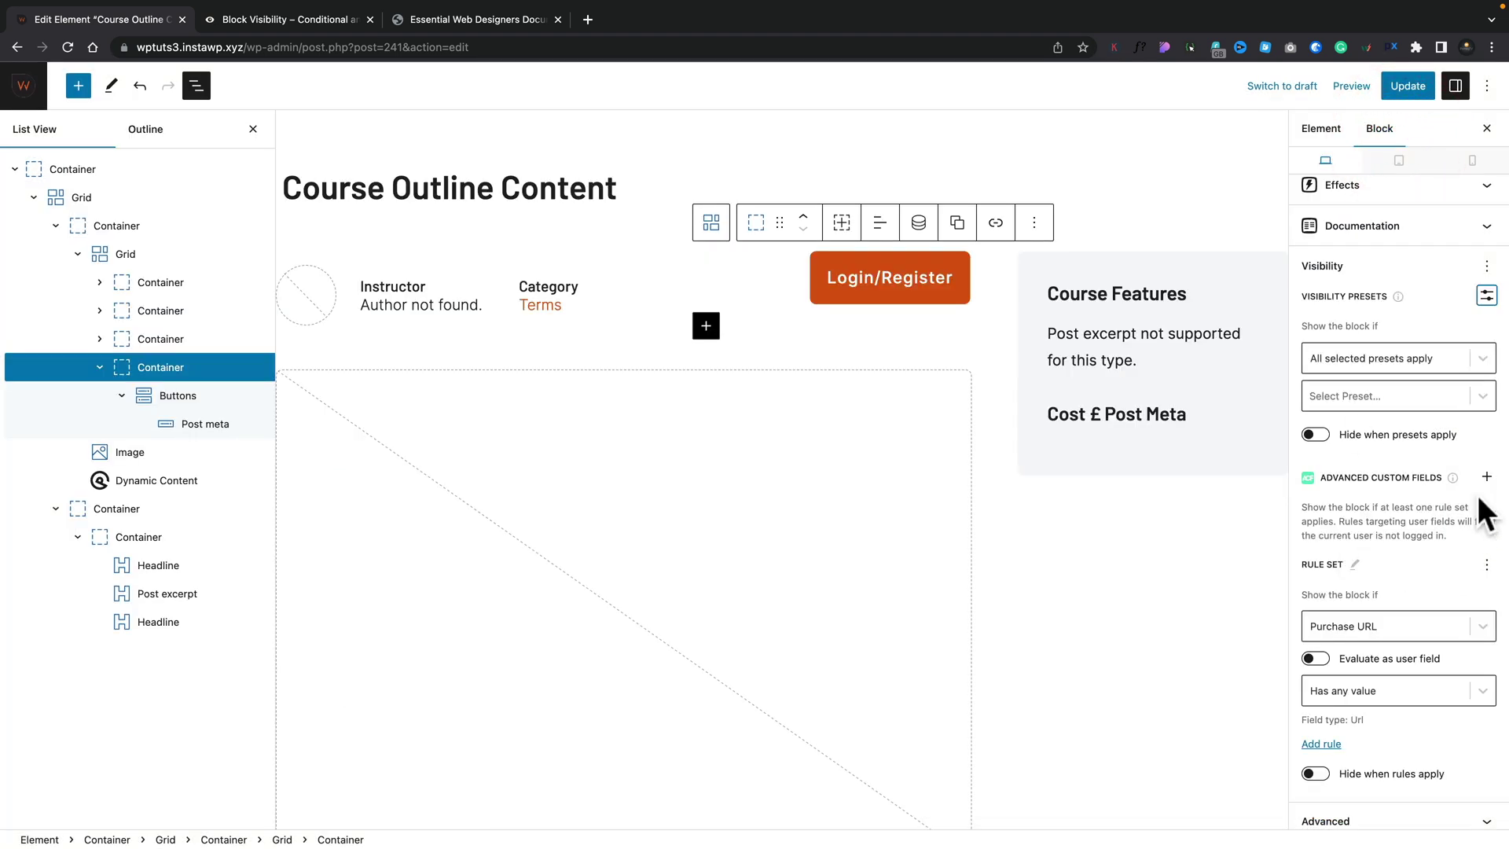
scroll(1422, 583, "up", 2)
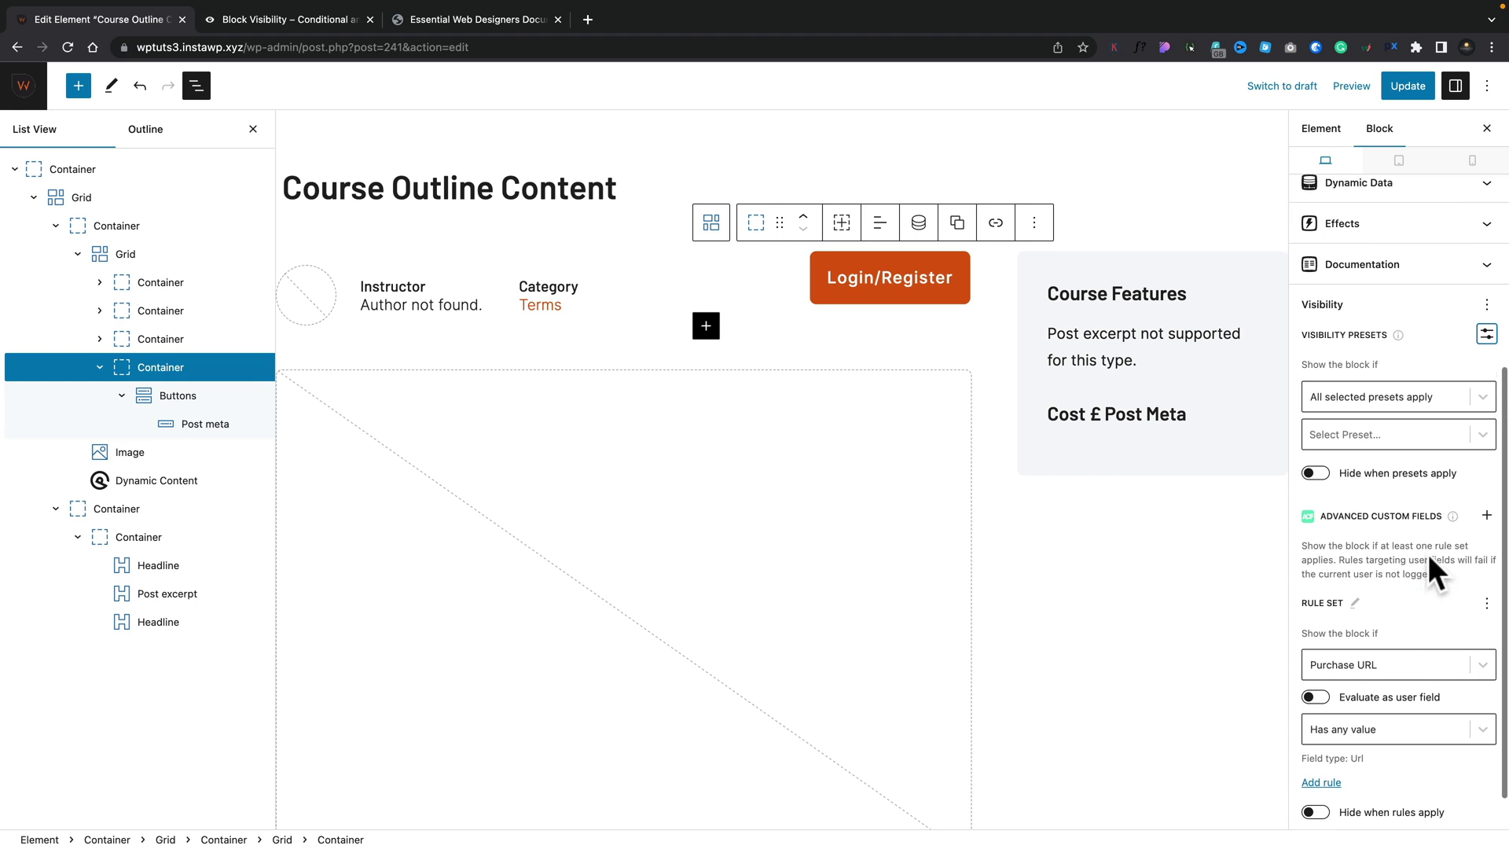
left_click(1486, 307)
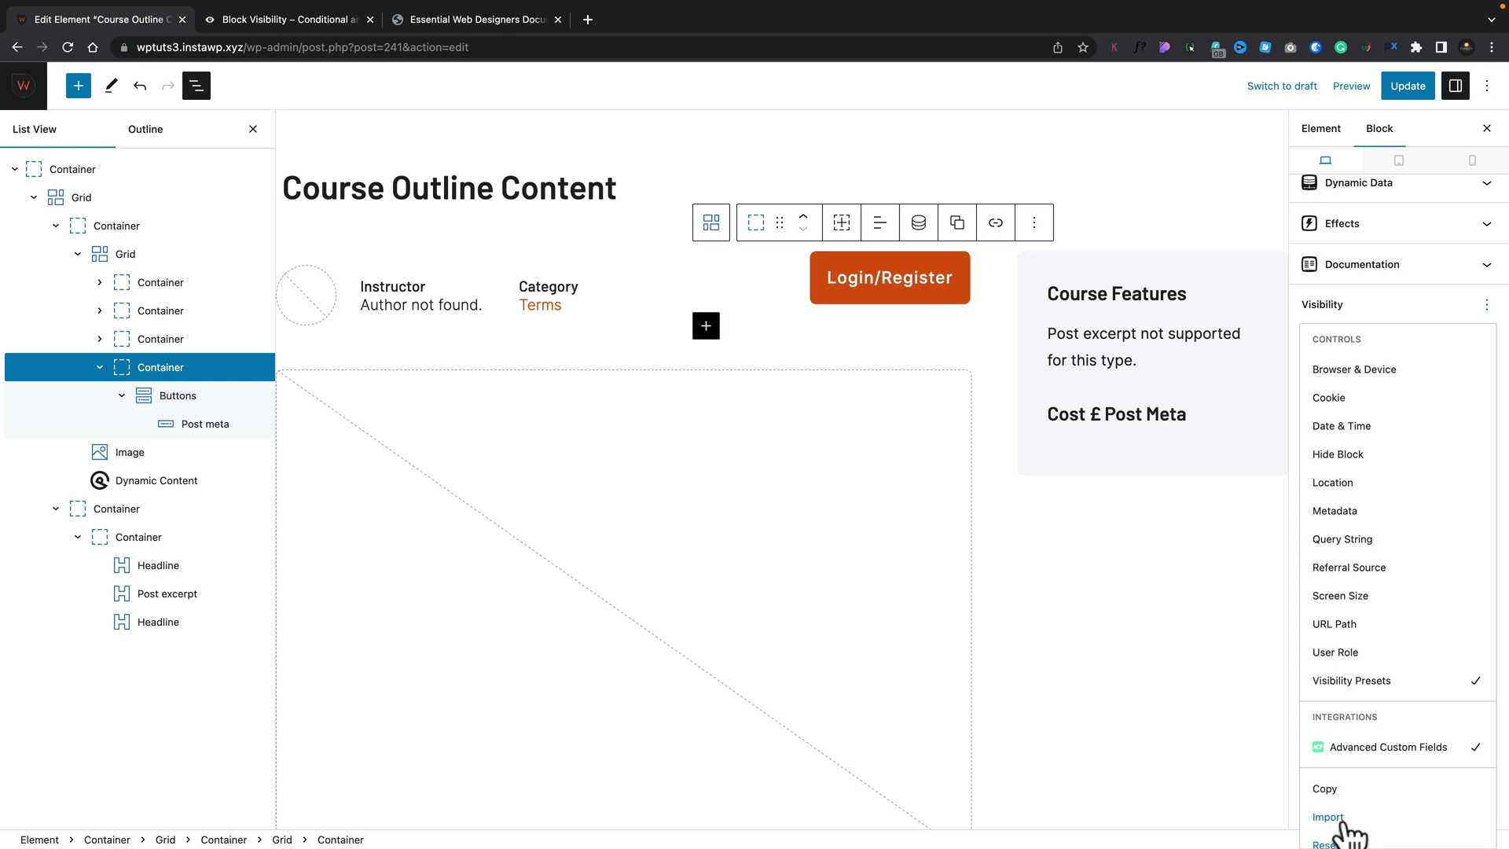
left_click(1341, 844)
Add Visibility Presets with 'All selected presets apply' and choose the 'Show if Course URL is set' preset.
left_click(1487, 727)
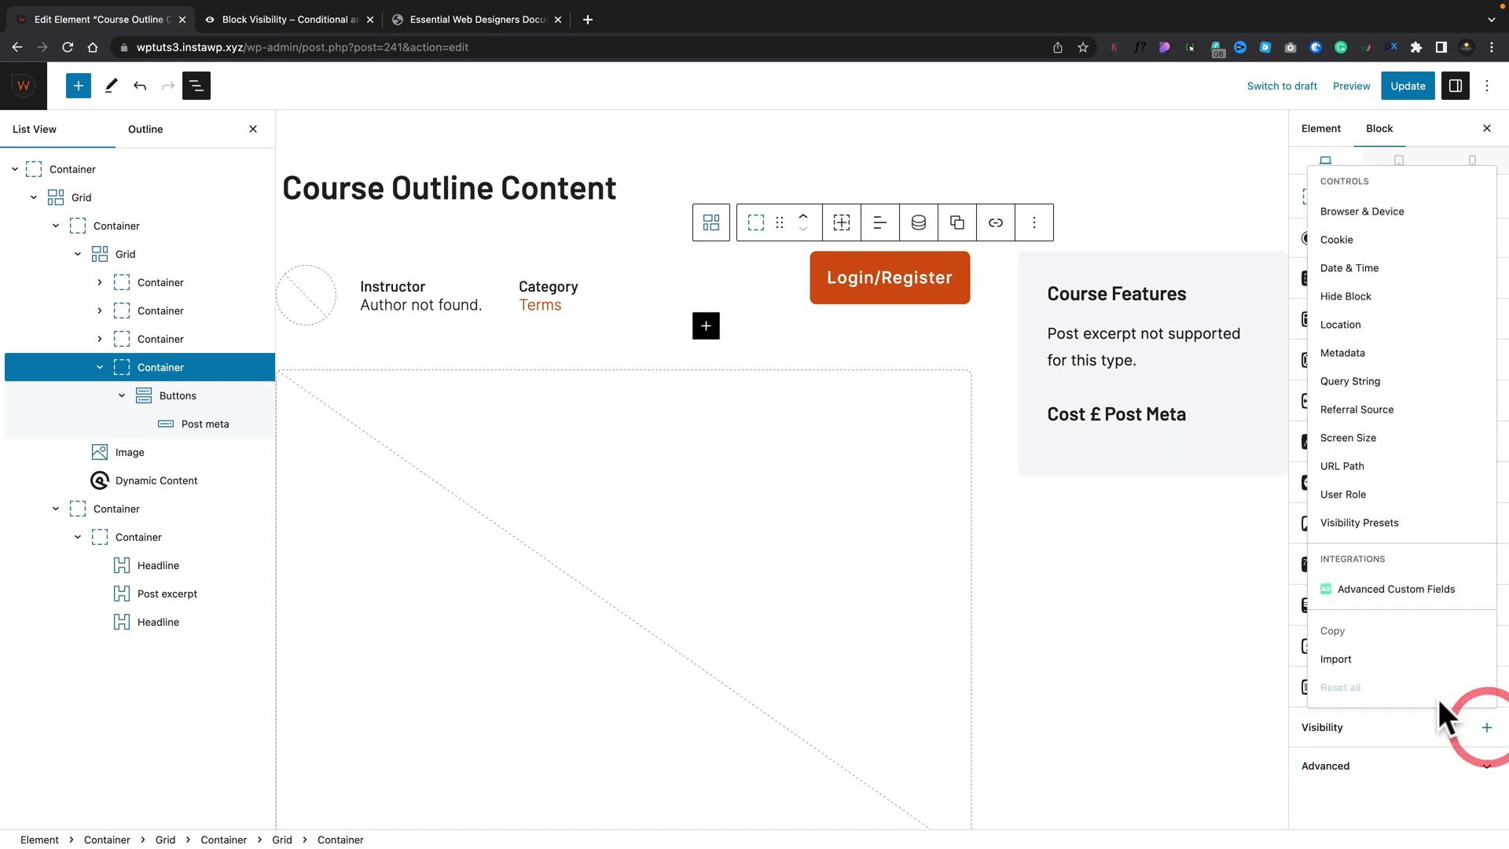
left_click(1360, 522)
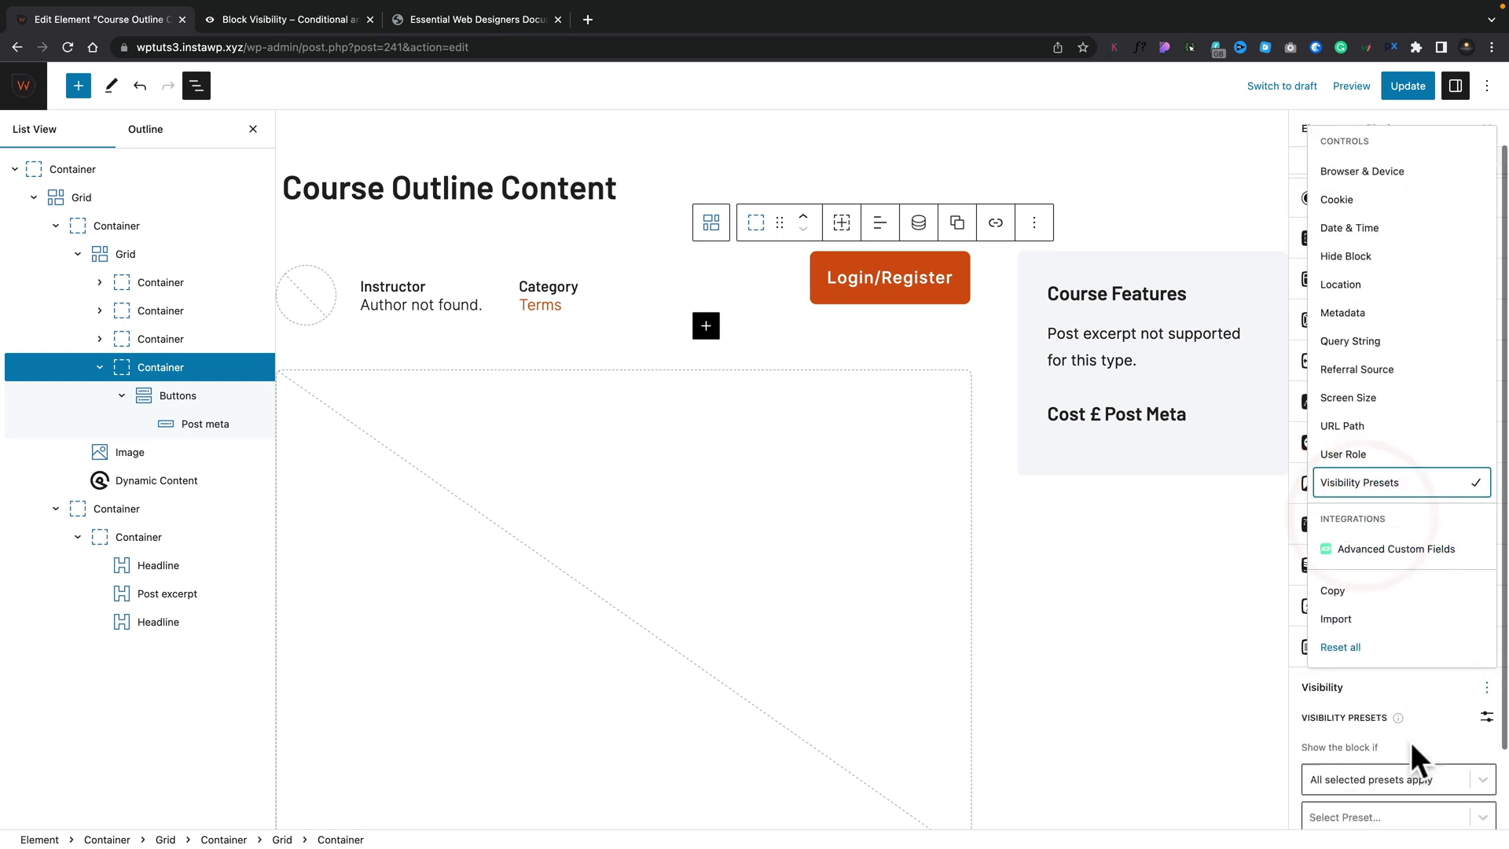
left_click(1374, 684)
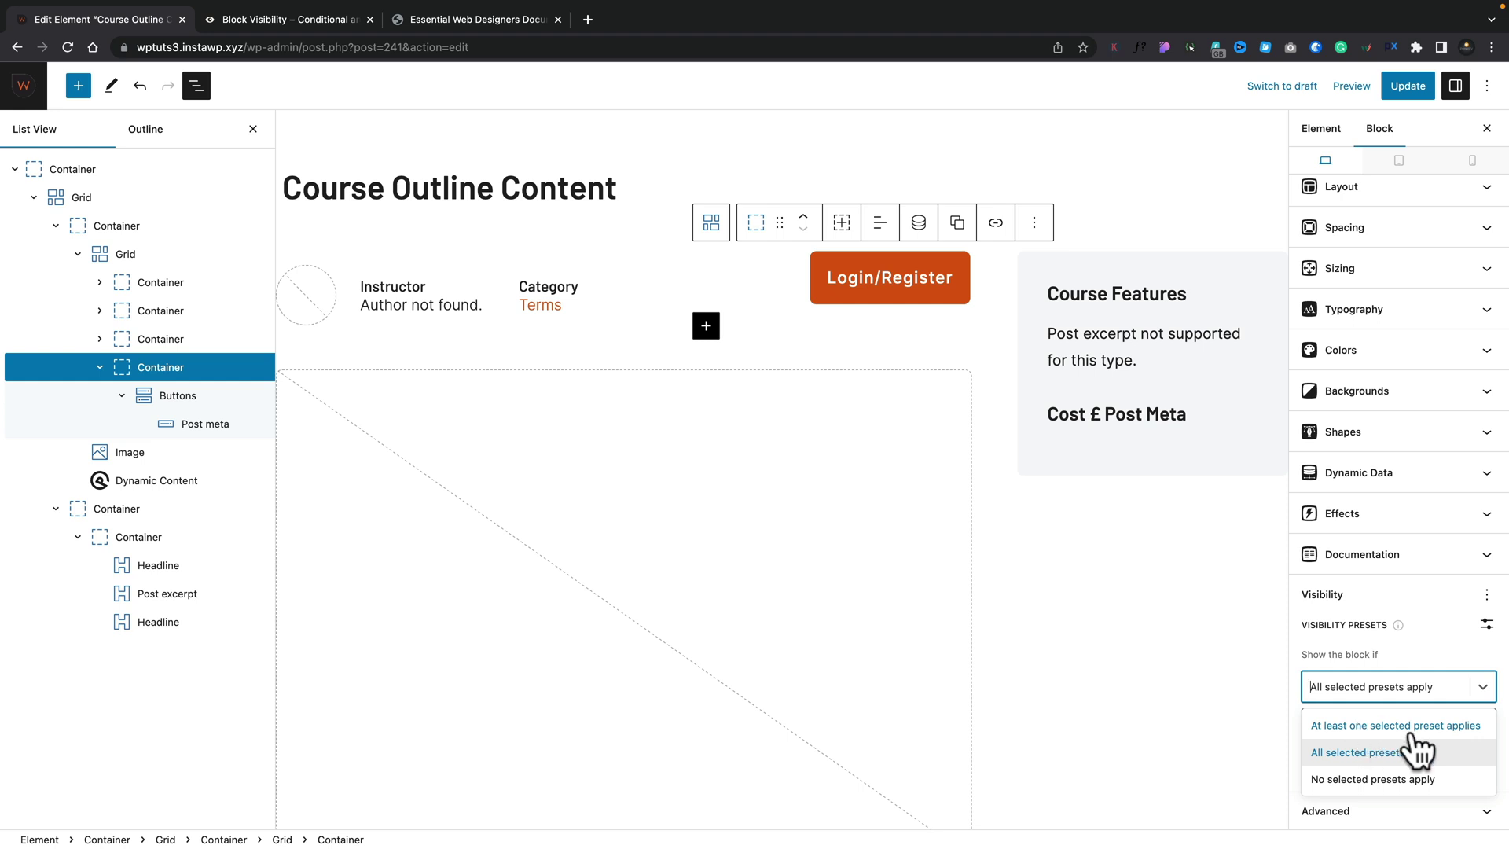
left_click(1387, 754)
left_click(1426, 731)
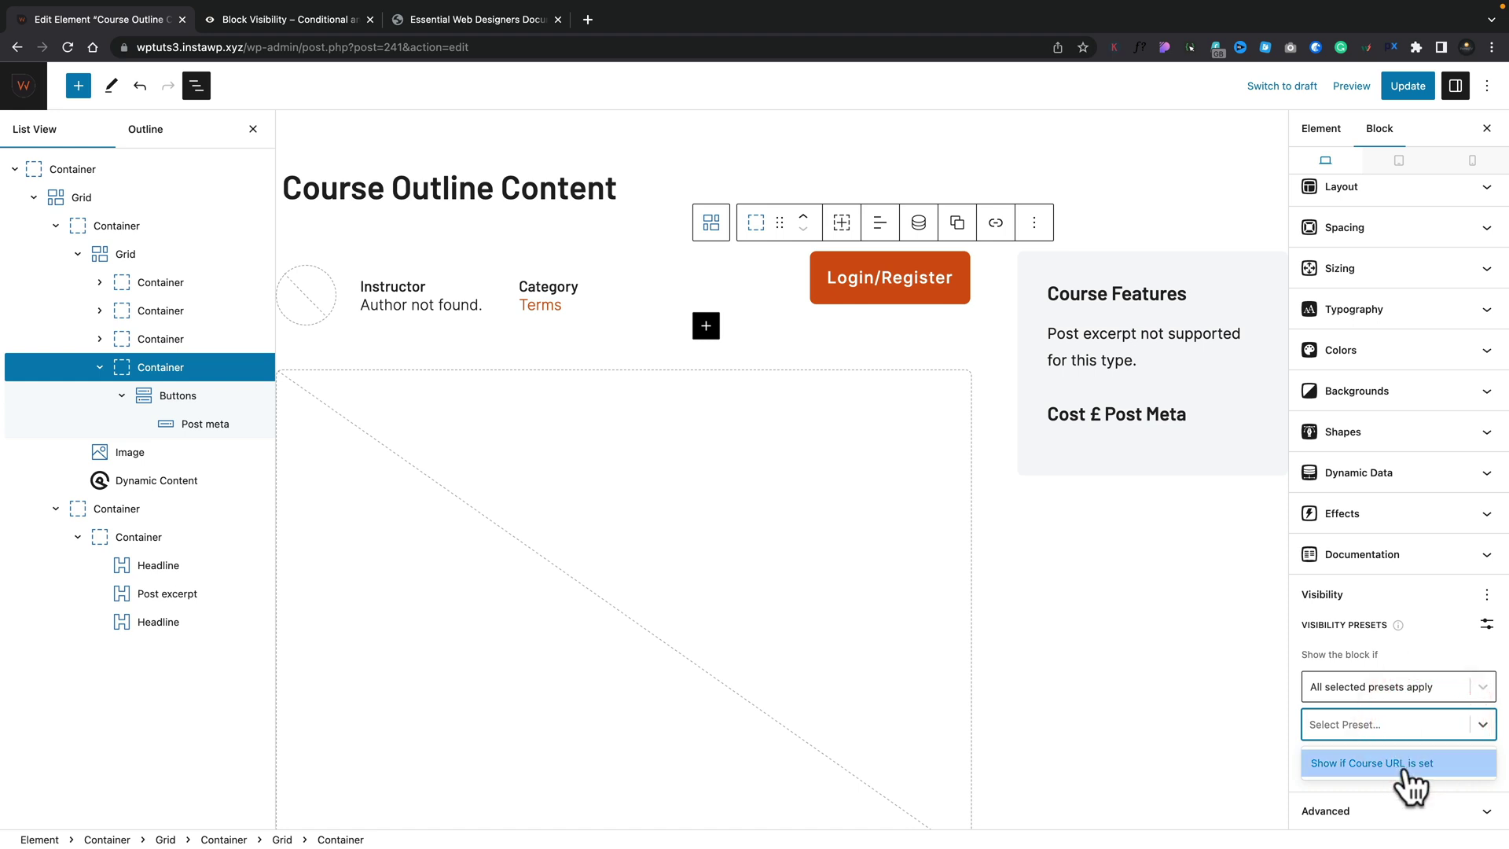
left_click(1404, 767)
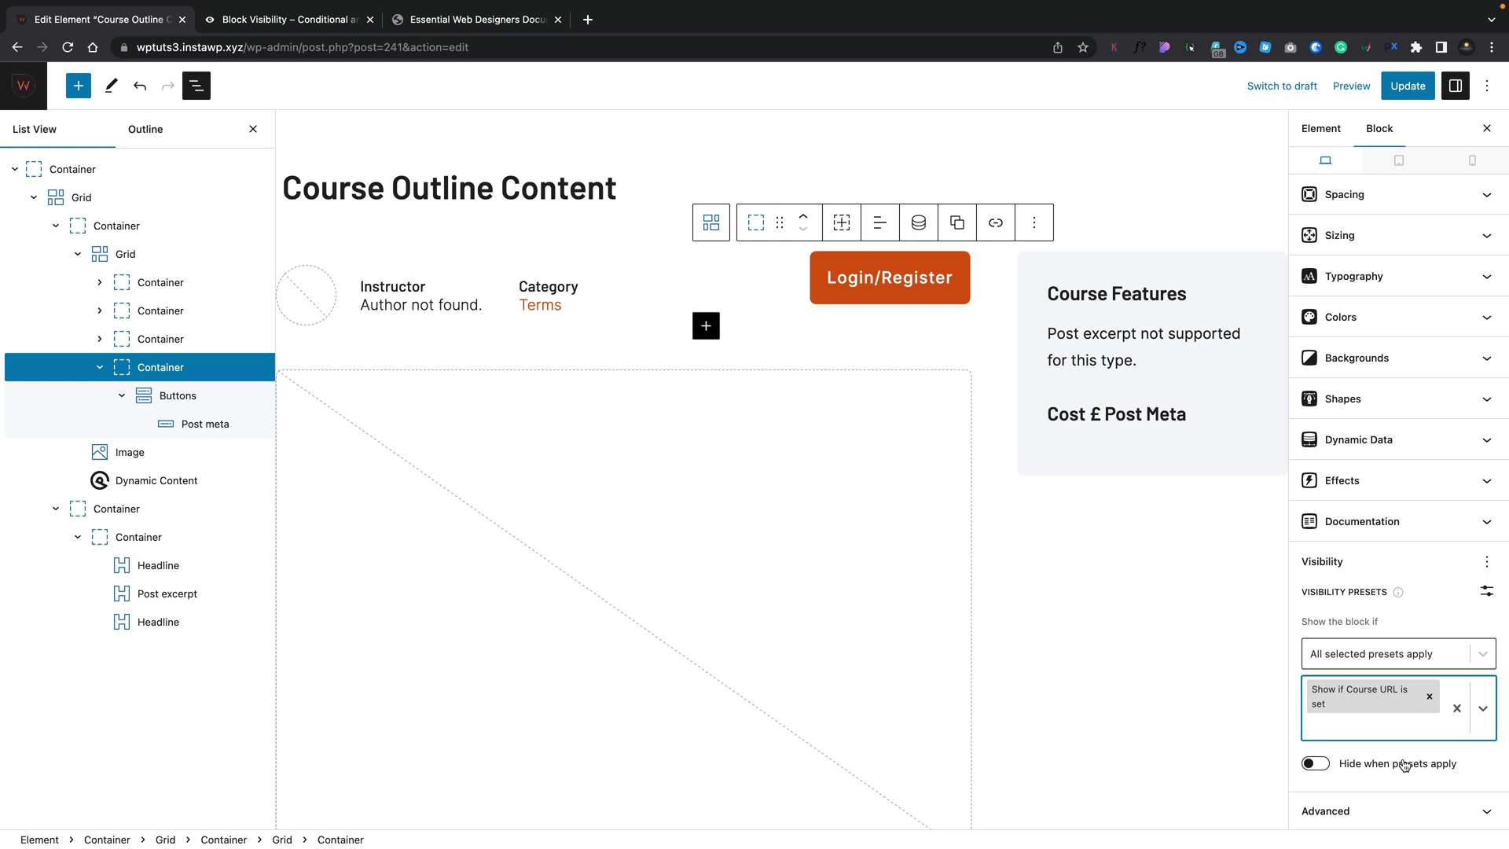